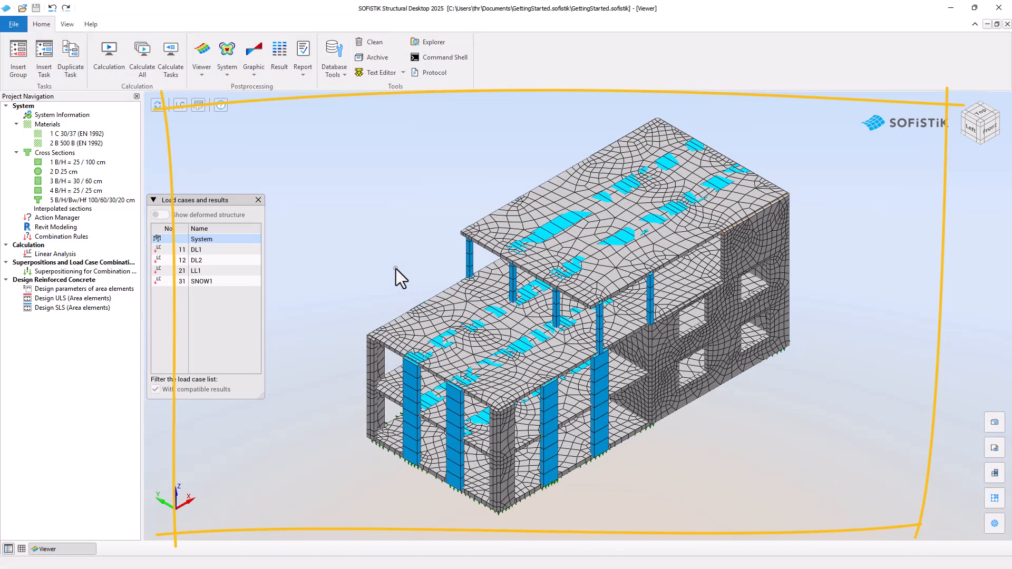
Step: Open the groups panel to review the model's primary and secondary groups, then close it
mouse_move(397, 269)
mouse_down()
mouse_move(373, 219)
mouse_move(377, 254)
mouse_up()
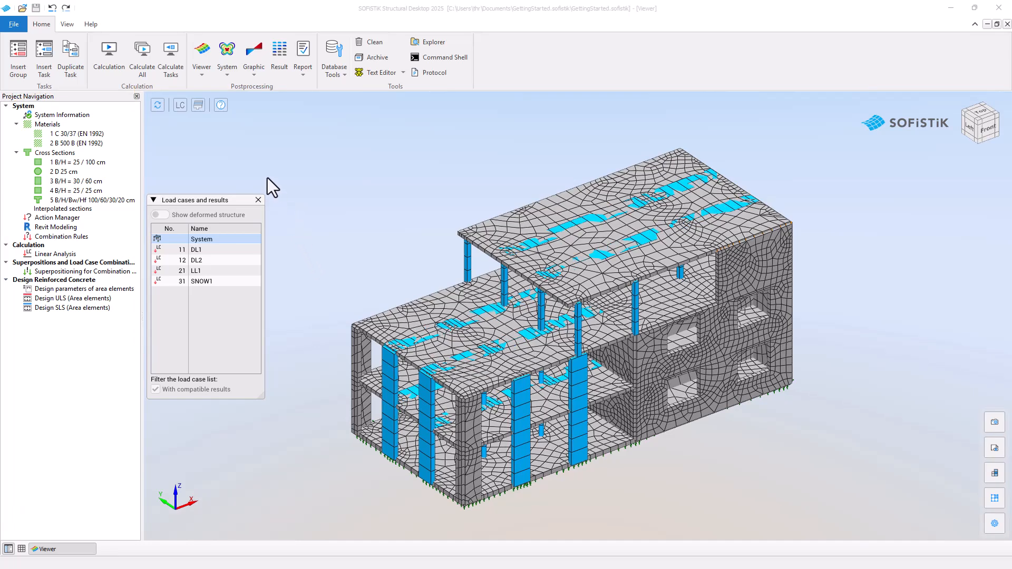
click(199, 106)
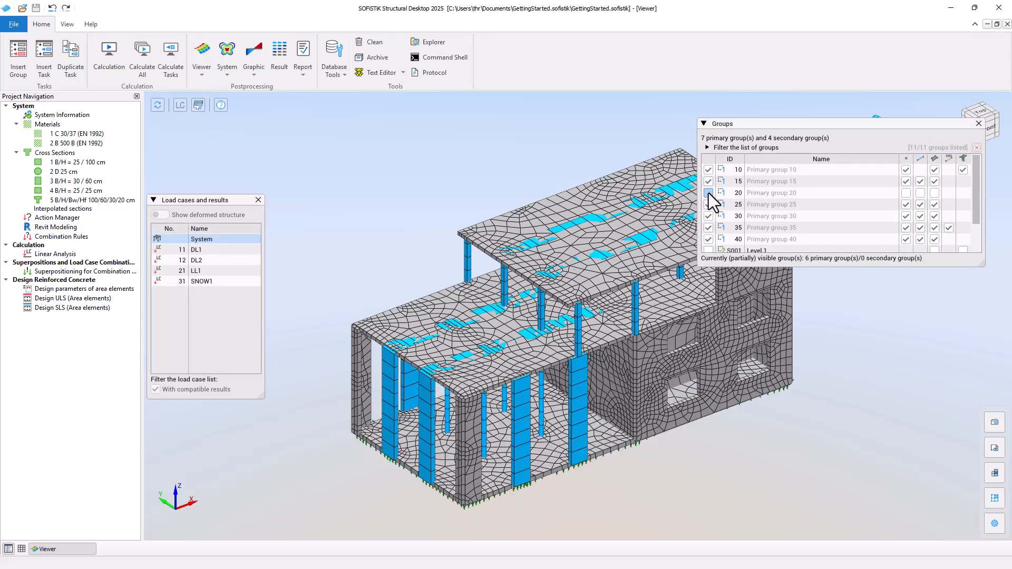
click(978, 124)
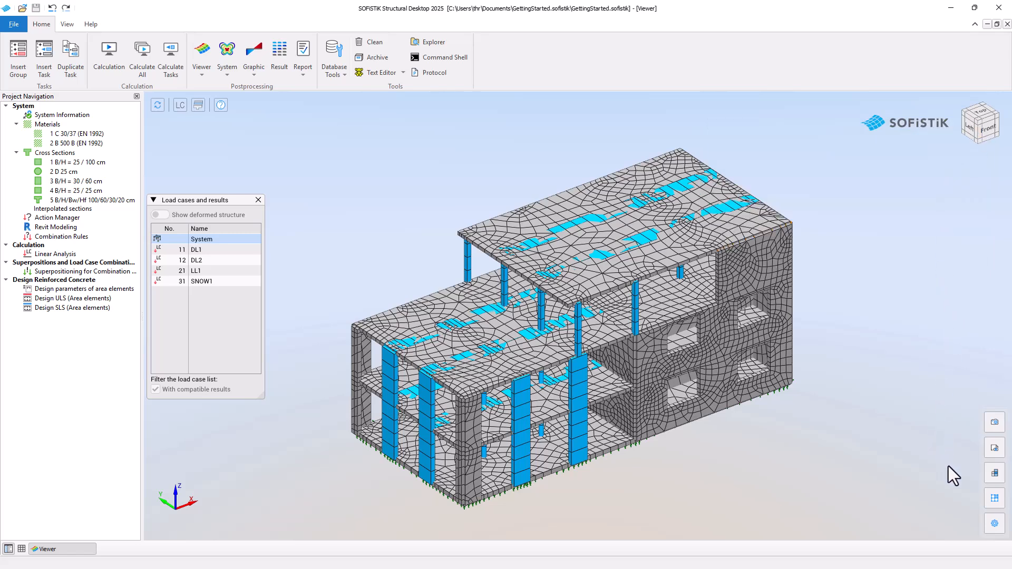
Step: Review the storey levels, then toggle the beam display between centreline, volume and section in the FE model settings
click(996, 475)
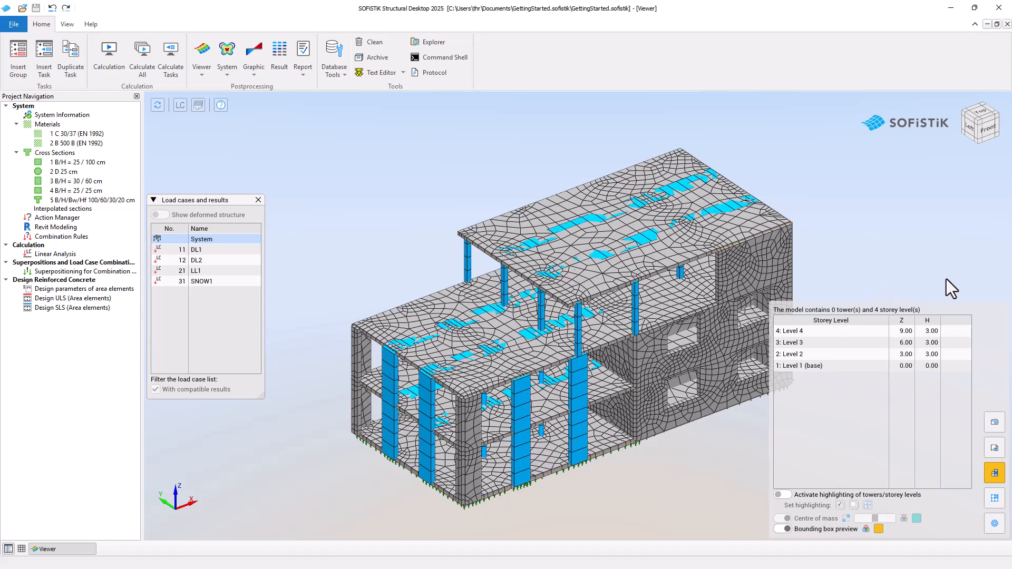
click(999, 498)
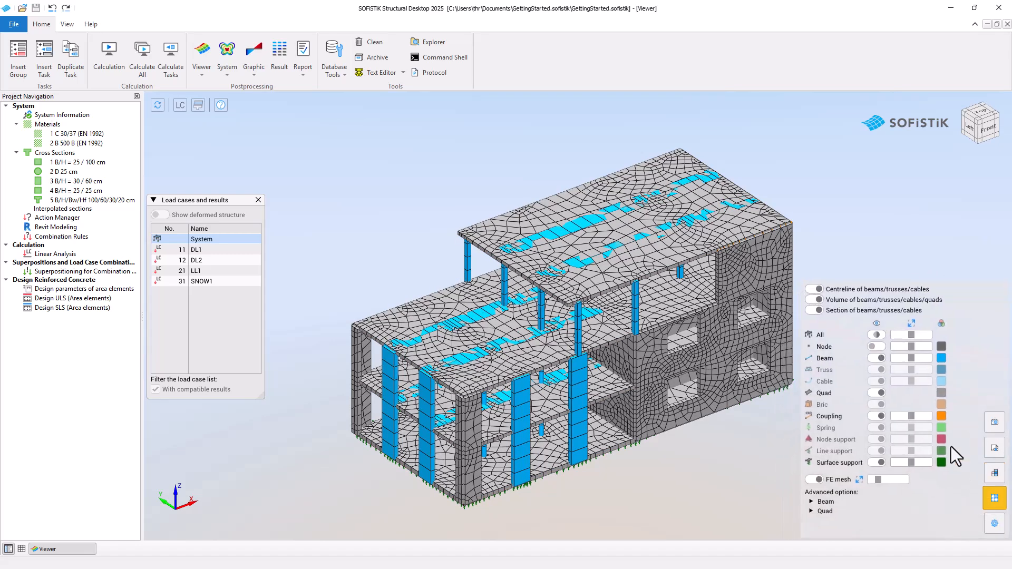
click(821, 290)
click(815, 302)
click(815, 302)
click(818, 310)
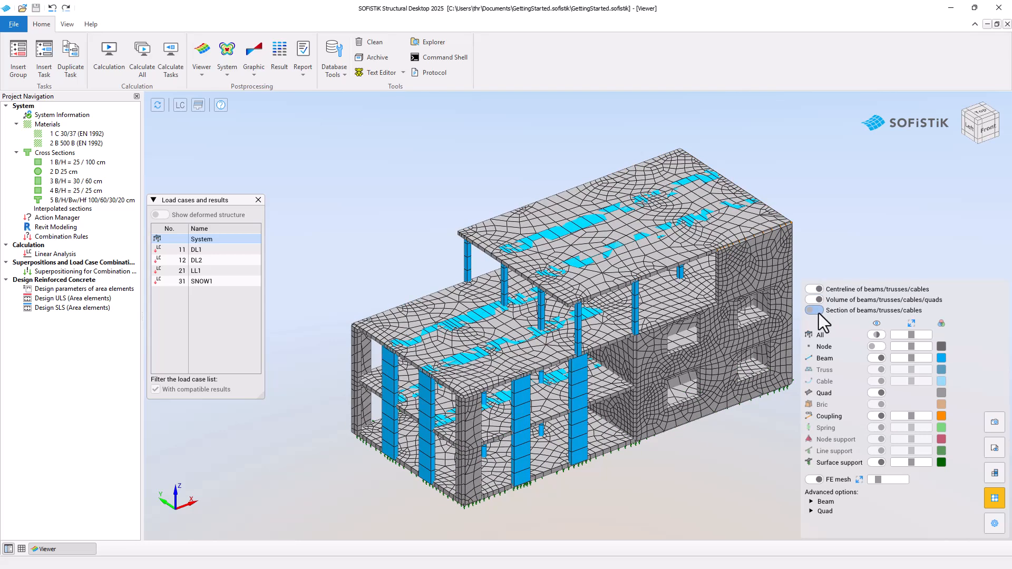
click(815, 300)
click(816, 309)
click(995, 499)
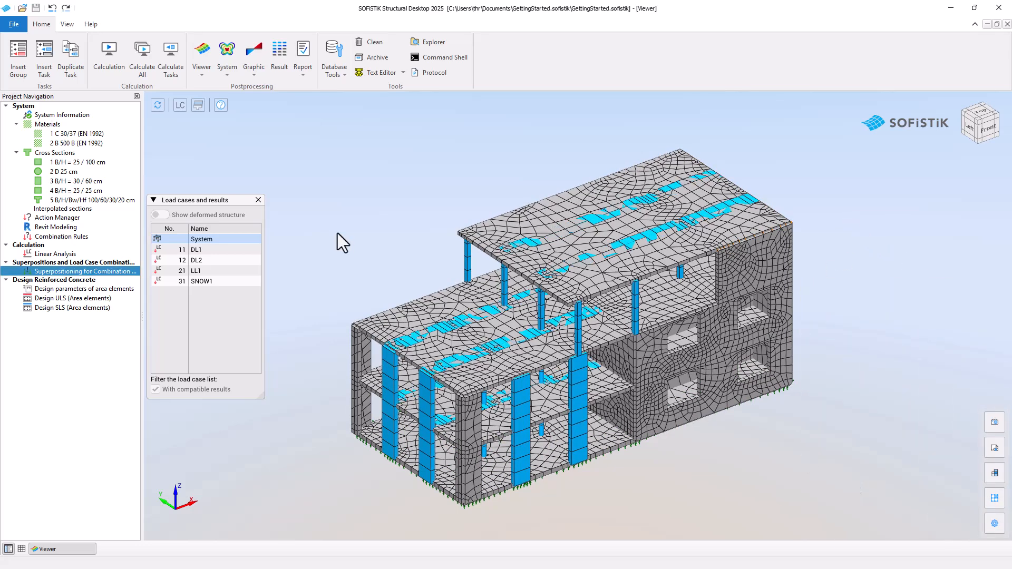
Step: Open System Information and the Action Manager to review the project settings and actions, closing each without changes
double_click(71, 115)
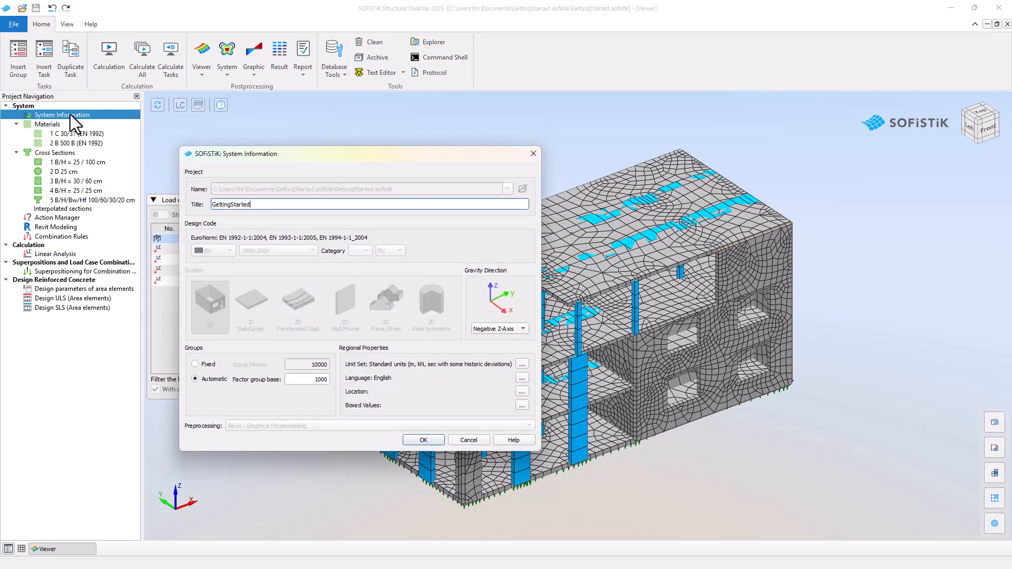
key(Escape)
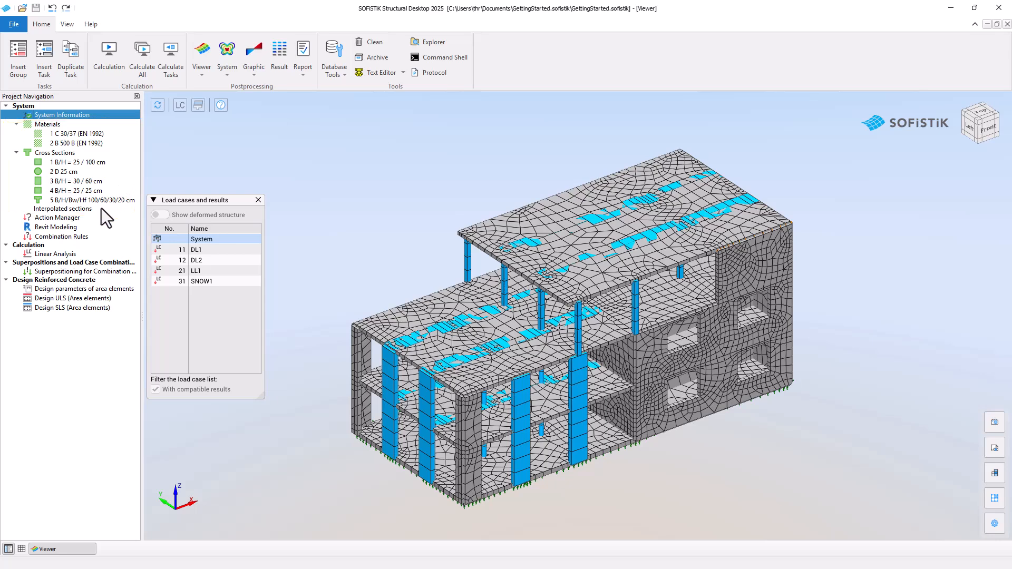
double_click(80, 222)
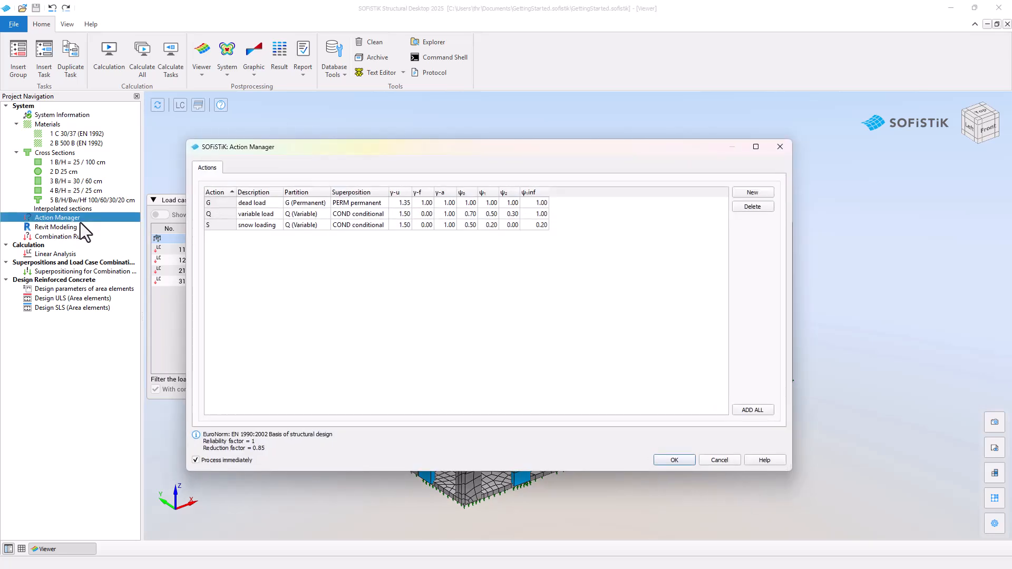
key(Escape)
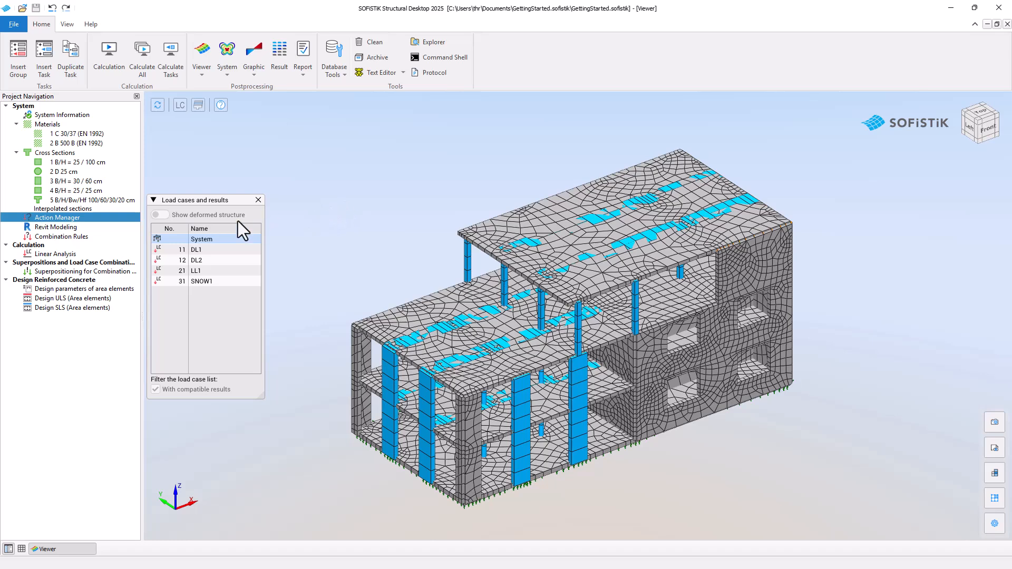
Step: Review the combination rules in the Superposition manager, expanding the ULS fundamental combination, and confirm
double_click(119, 238)
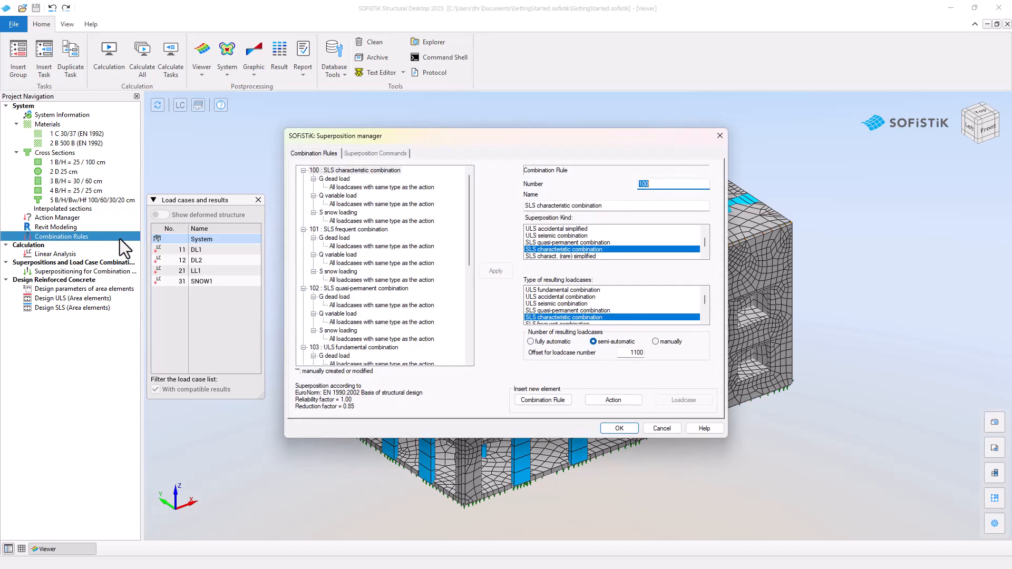
right_click(432, 174)
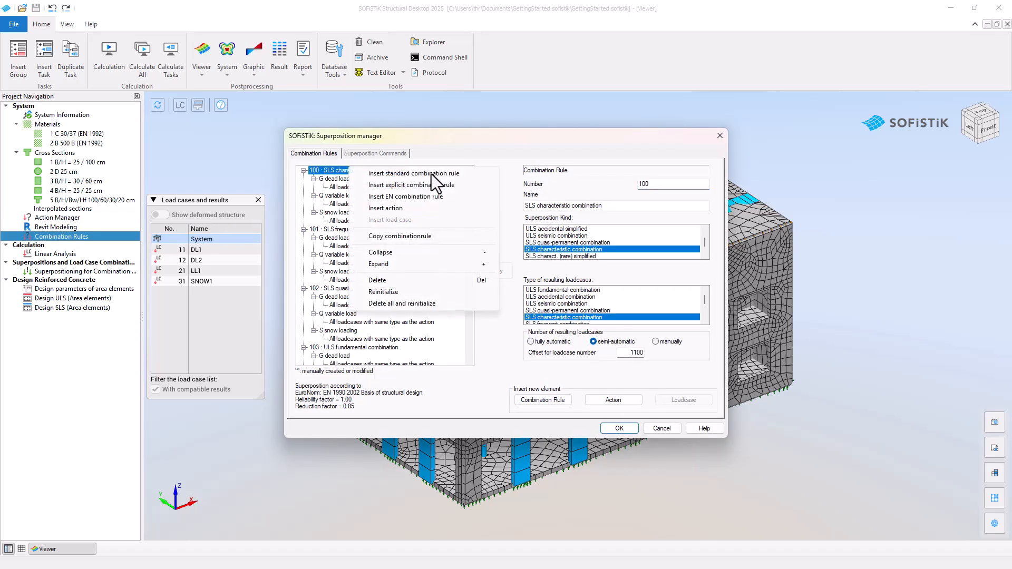
click(440, 254)
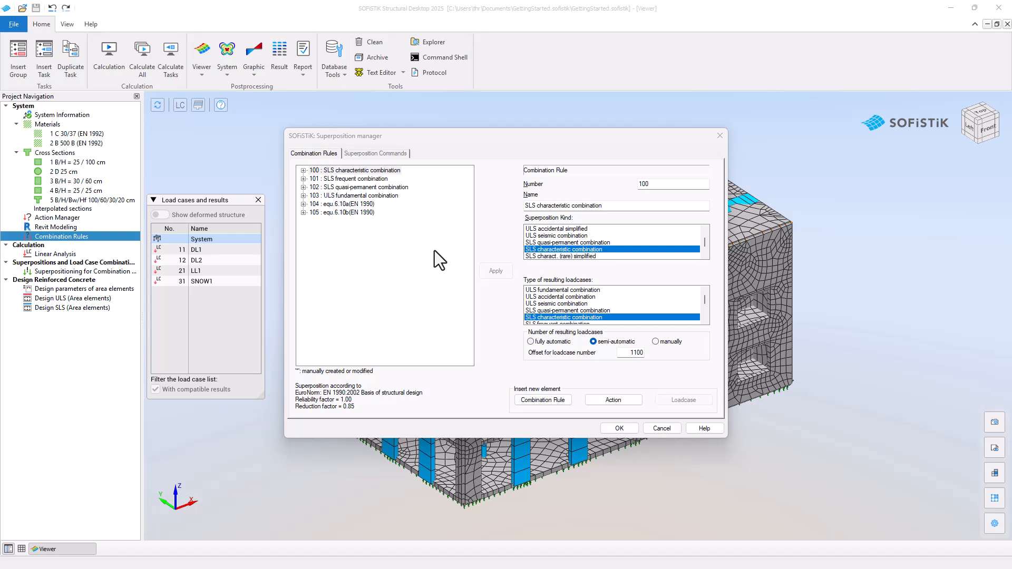
click(304, 195)
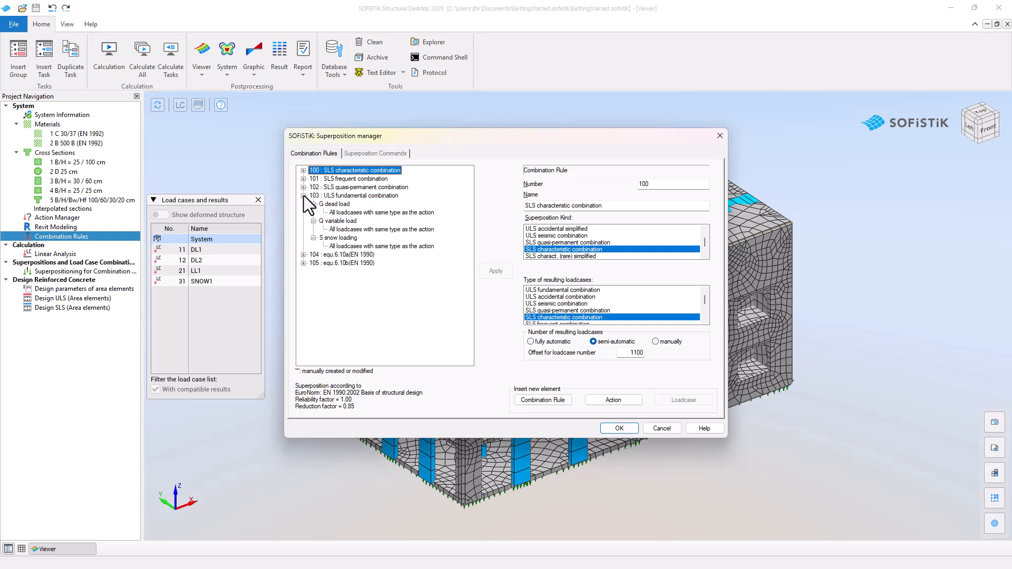
click(359, 196)
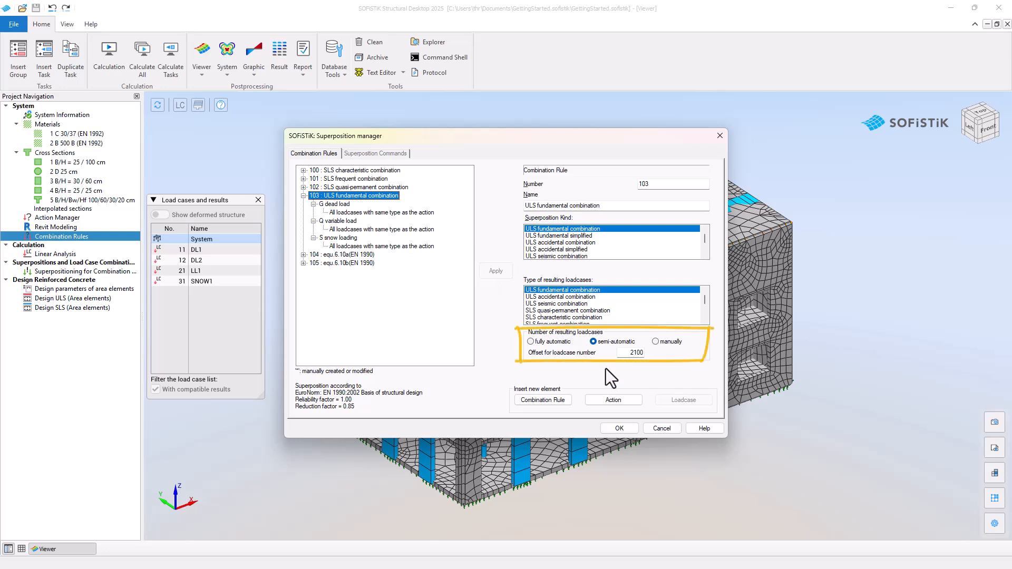
click(621, 429)
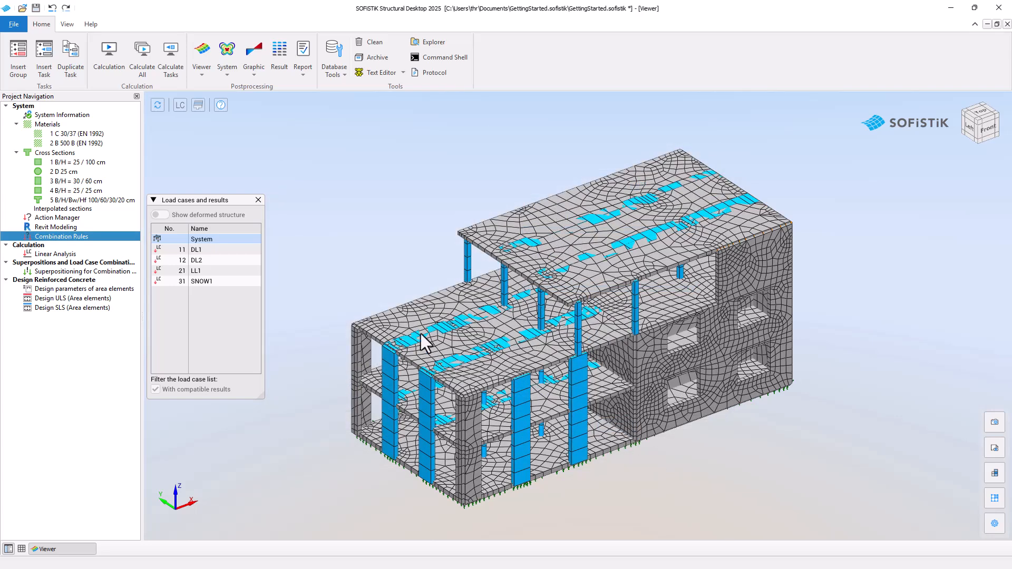
Step: Run the Linear Analysis task with all load cases
click(113, 255)
double_click(113, 255)
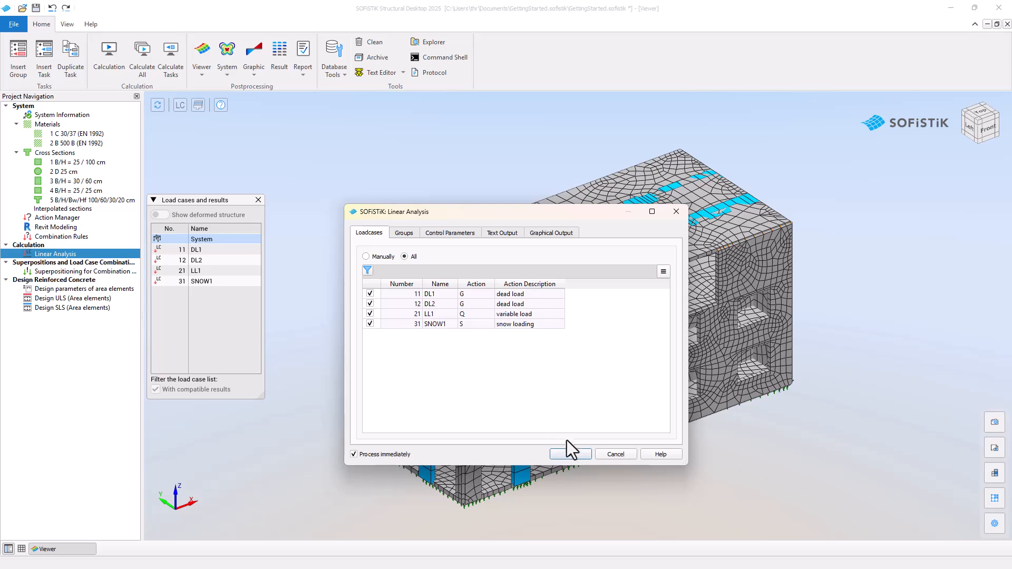
click(570, 455)
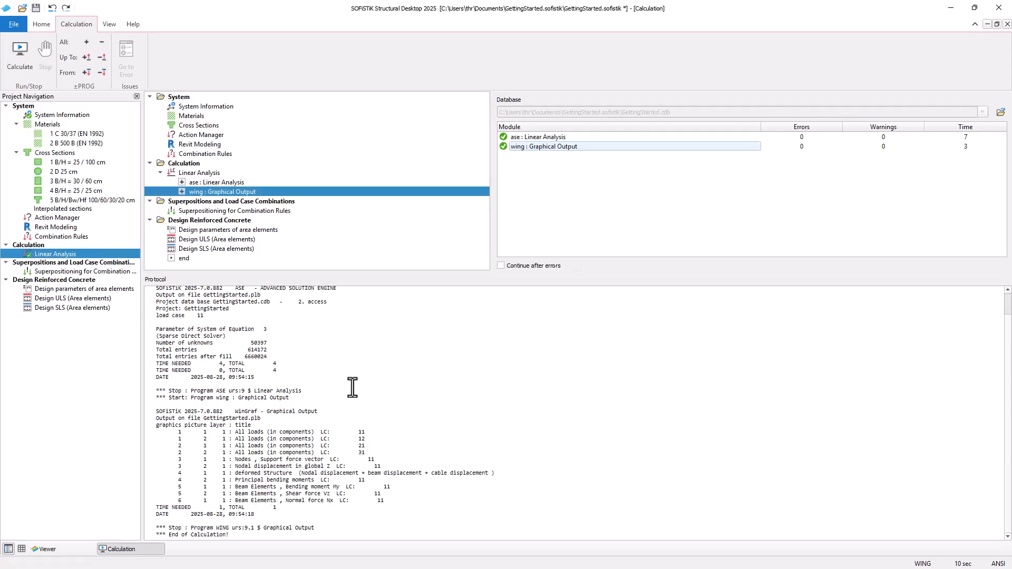
Step: Return to the viewer and show the deformed structure for load case DL1, starting and stopping its animation
click(46, 549)
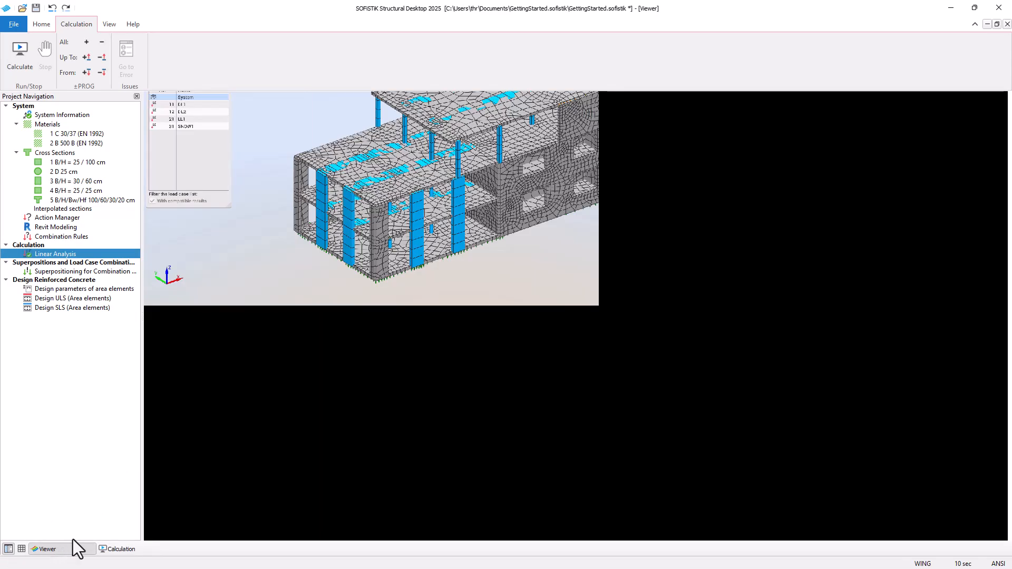
click(207, 250)
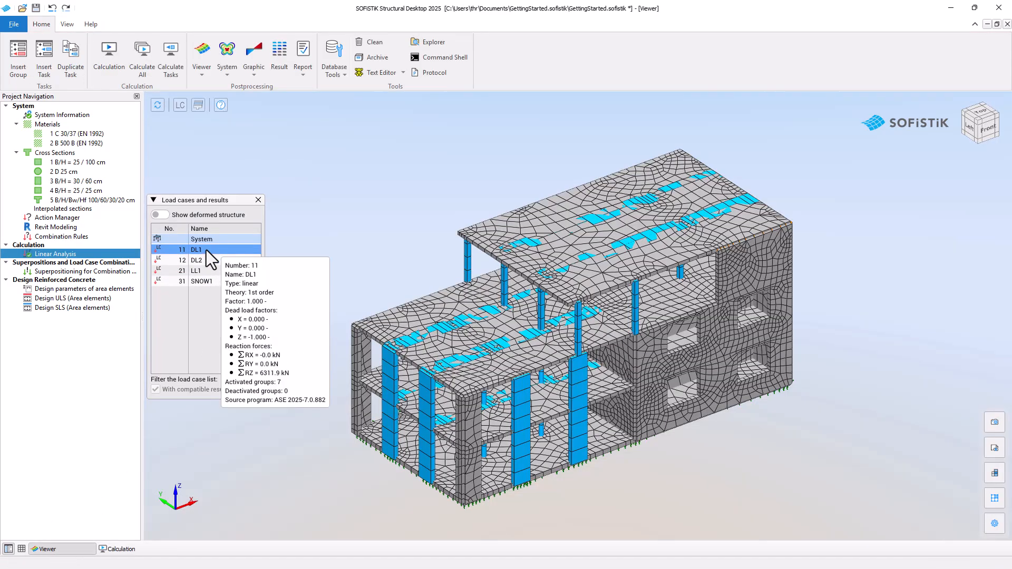
click(165, 218)
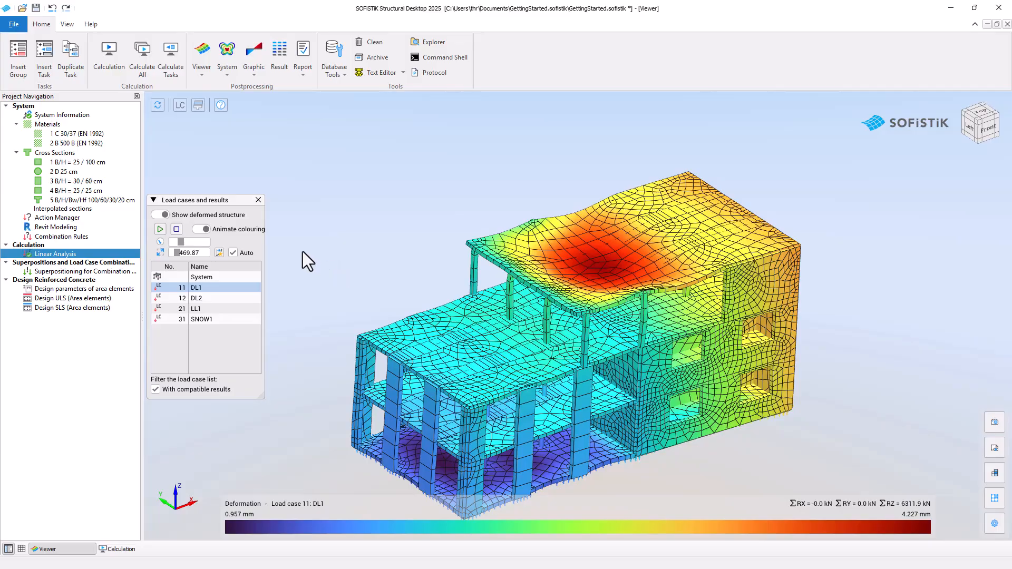
click(161, 229)
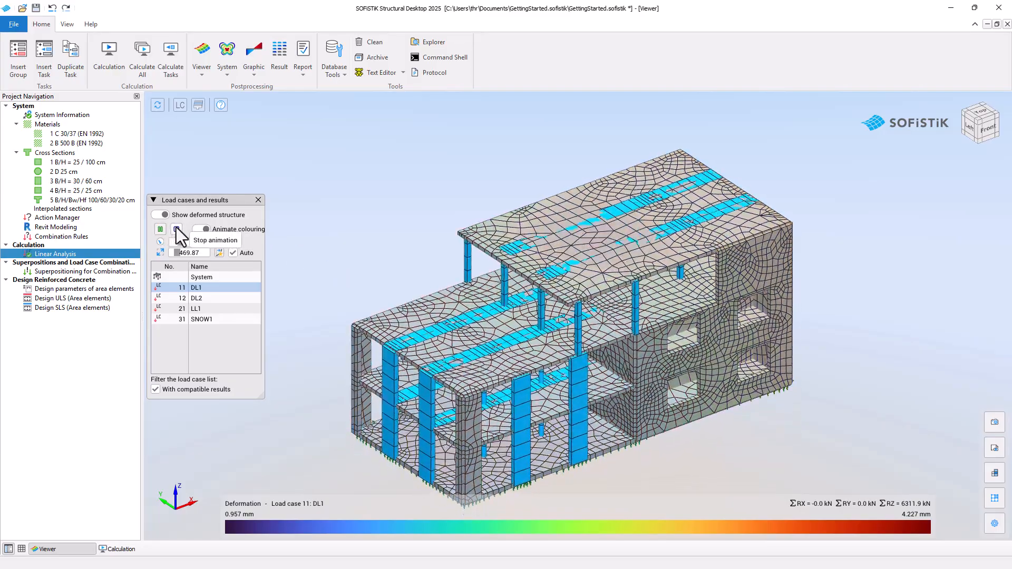
click(177, 230)
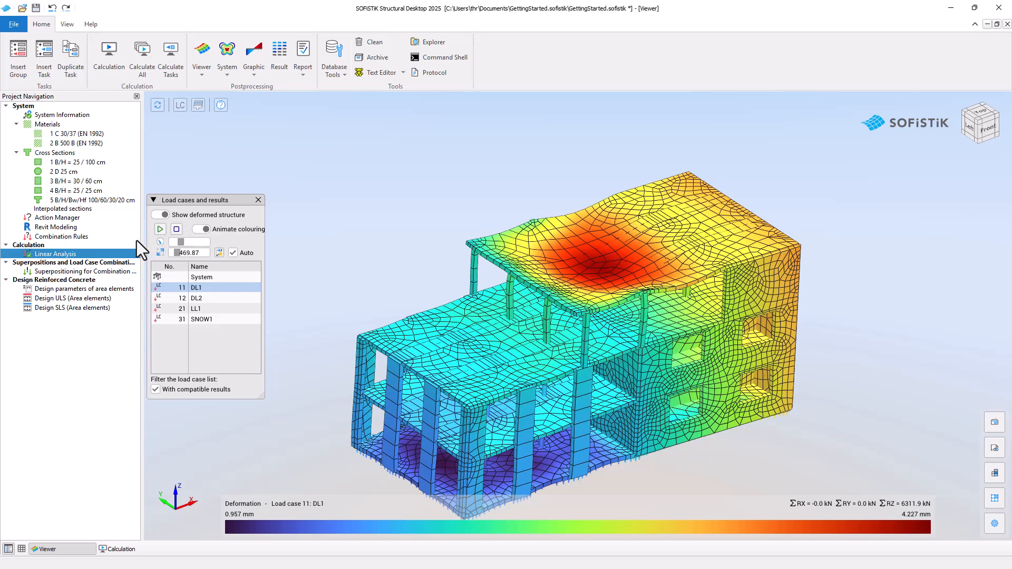
Step: Open the Linear Analysis report and browse the sum of reactions, storey forces and bending moment graphics, then close it
right_click(122, 251)
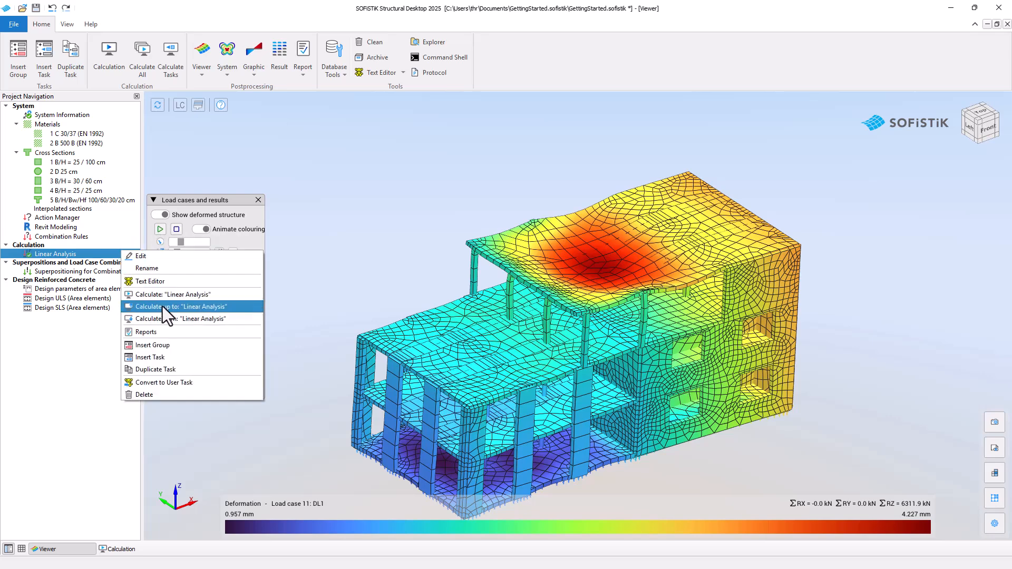
click(167, 332)
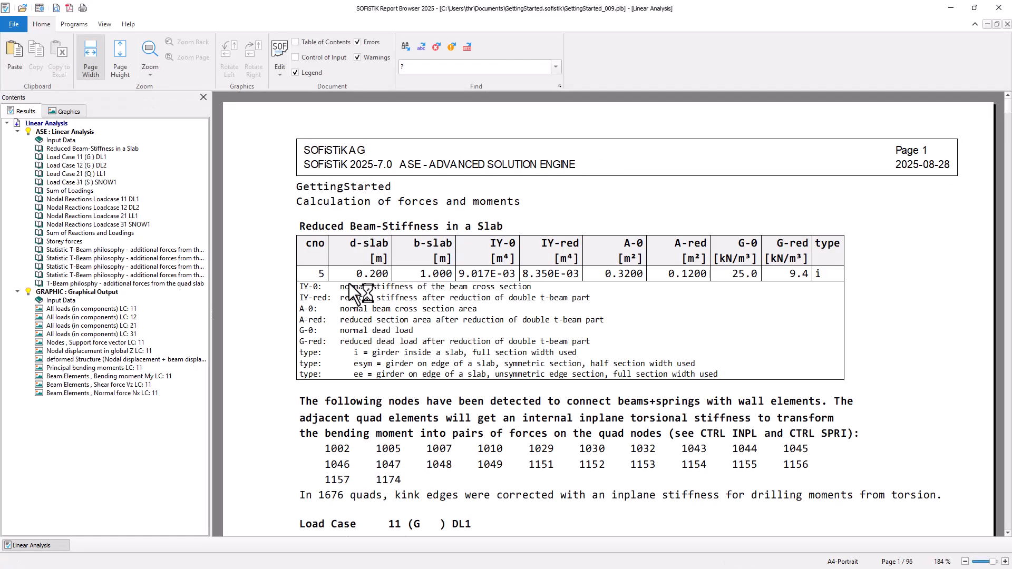
click(77, 191)
click(89, 233)
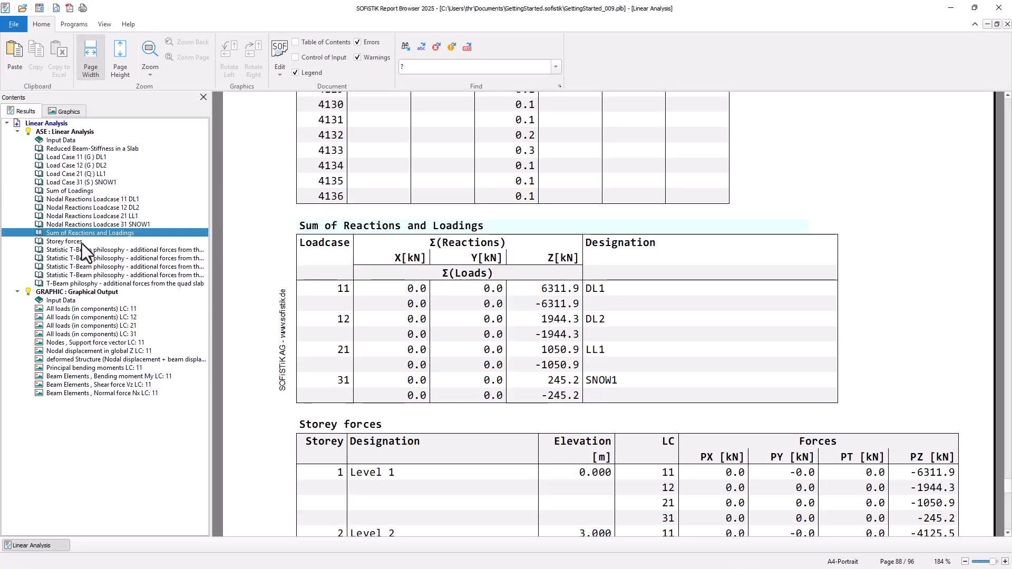
click(68, 242)
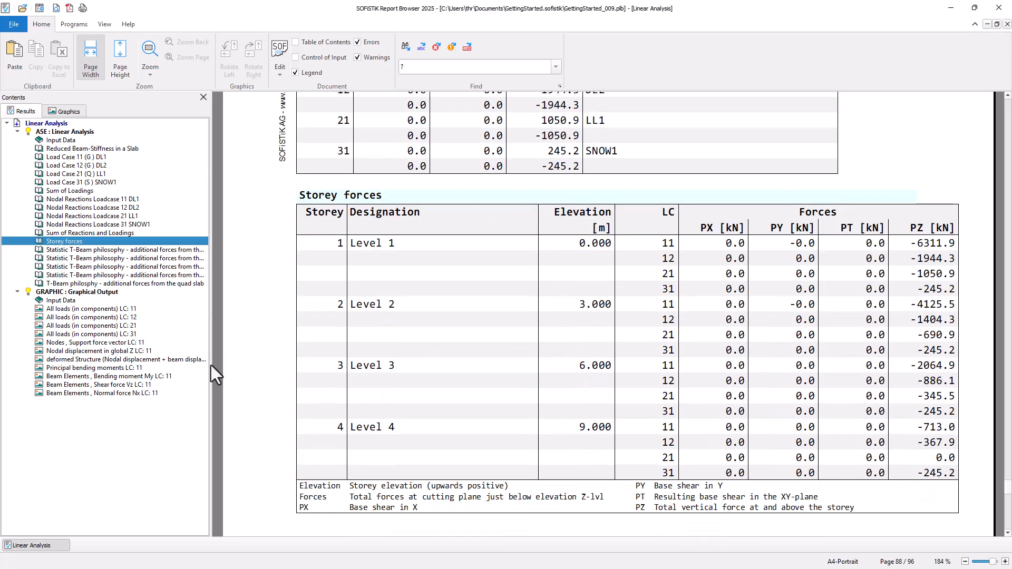
click(197, 367)
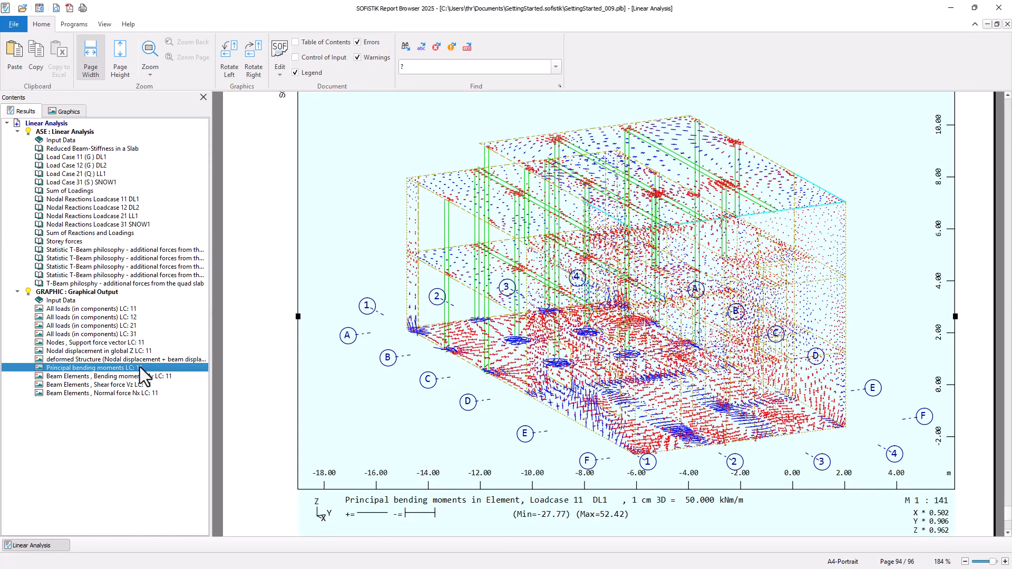
click(178, 376)
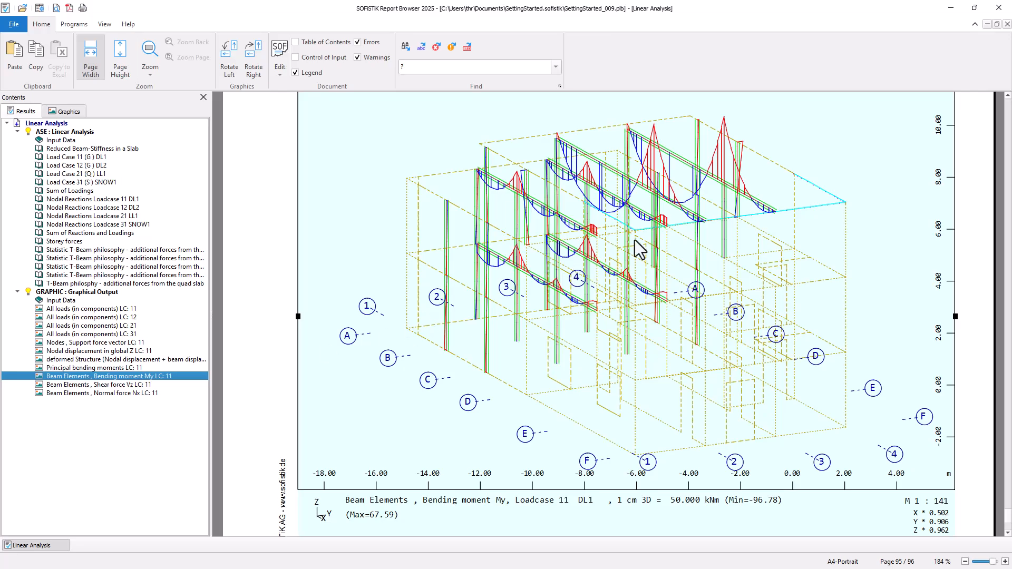
click(999, 7)
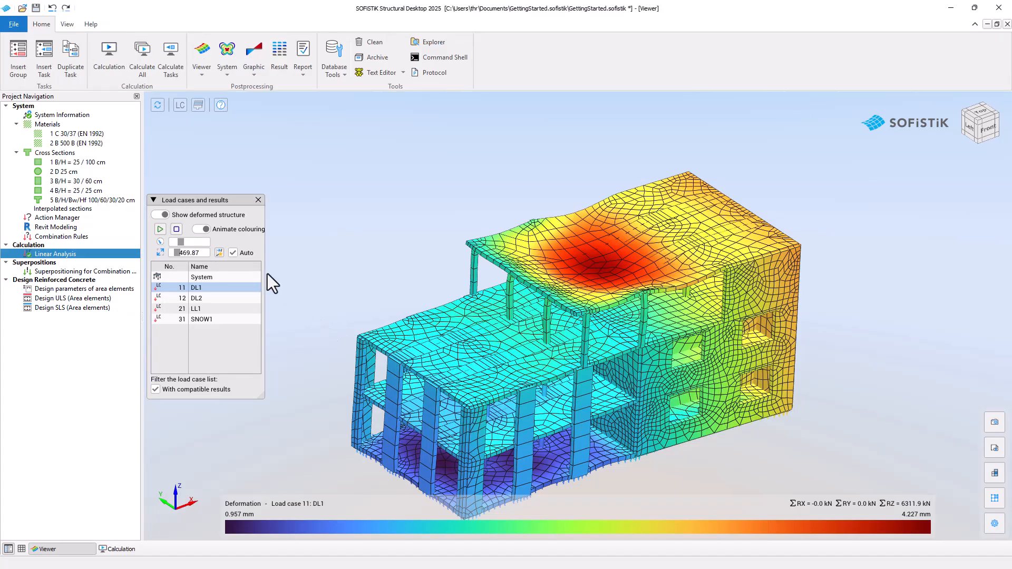
Step: Hide the deformed structure and run the Superpositioning for Combination Rules task from its superposition commands
click(163, 214)
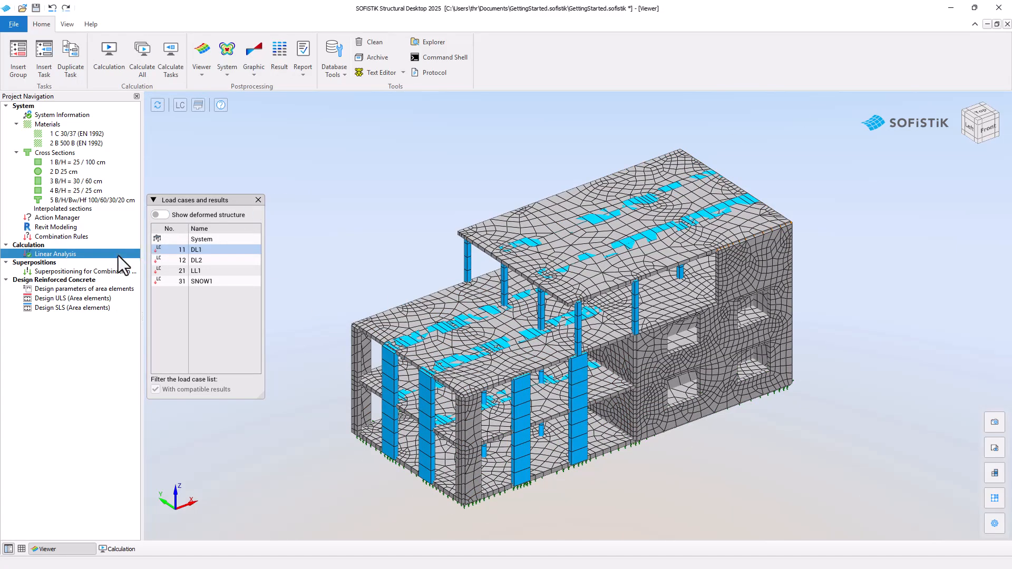
double_click(89, 273)
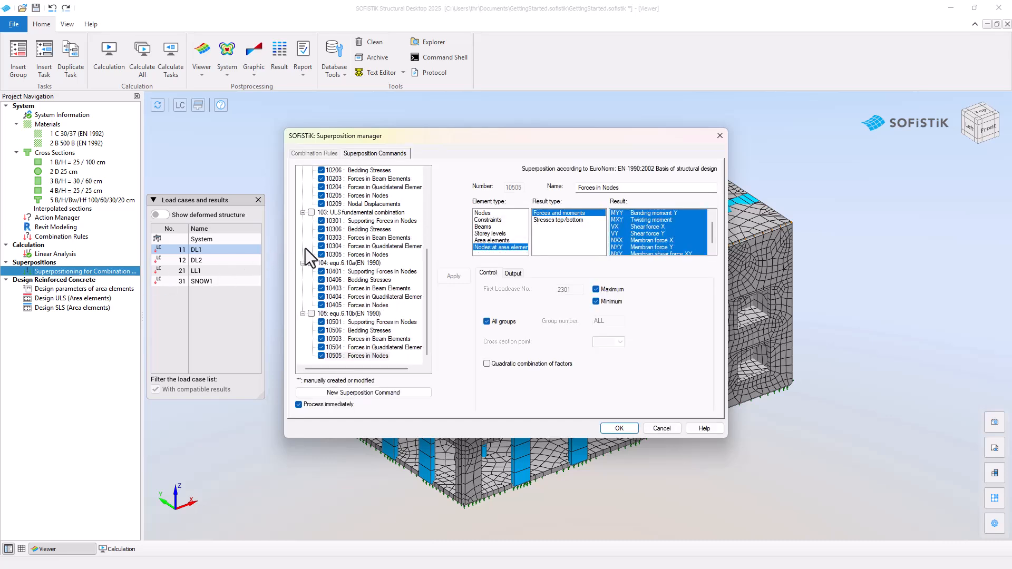
click(373, 255)
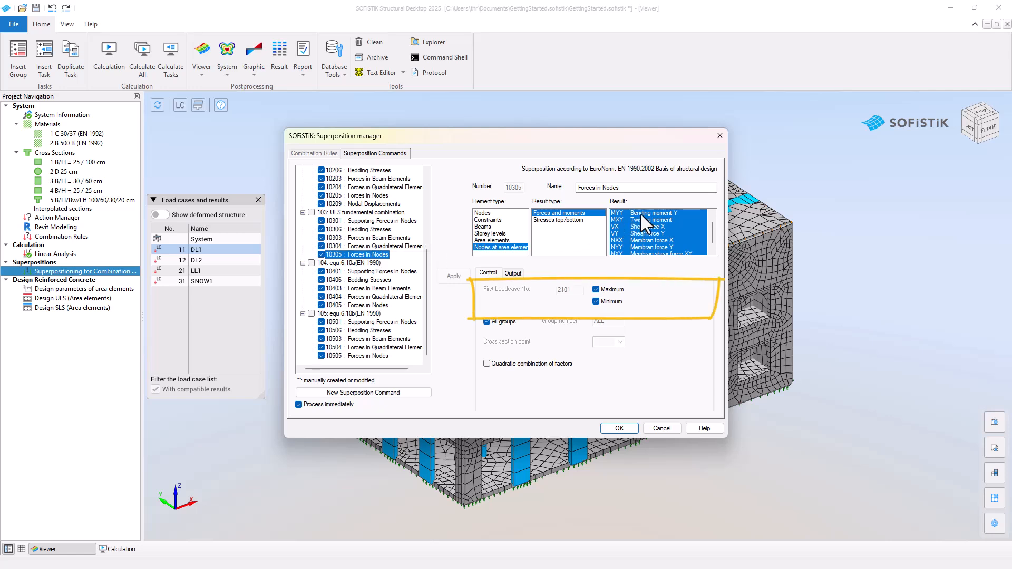
click(619, 428)
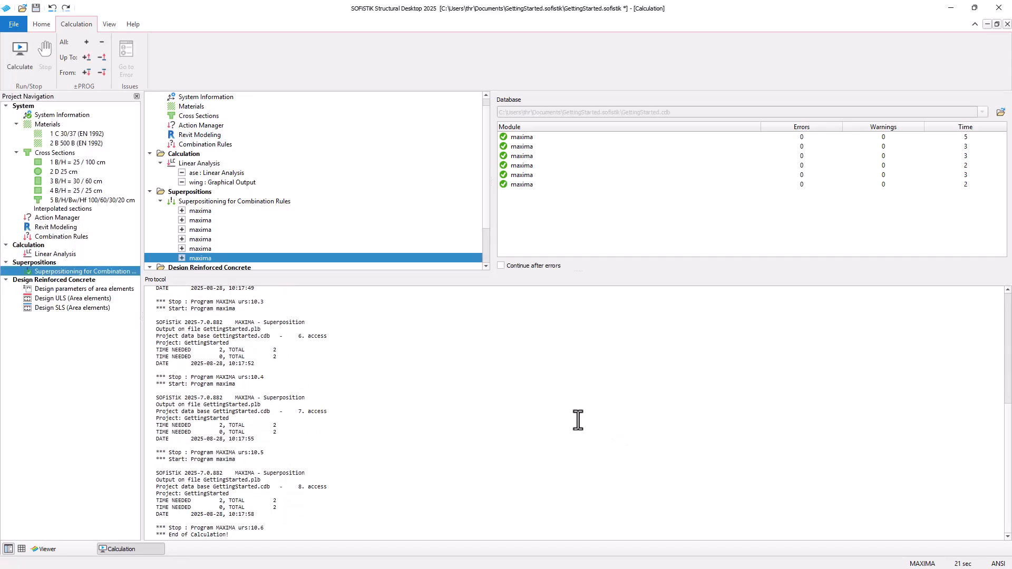
Step: Open the Superpositioning for Combination Rules report and browse combination rule 103 and its generated load cases
right_click(126, 272)
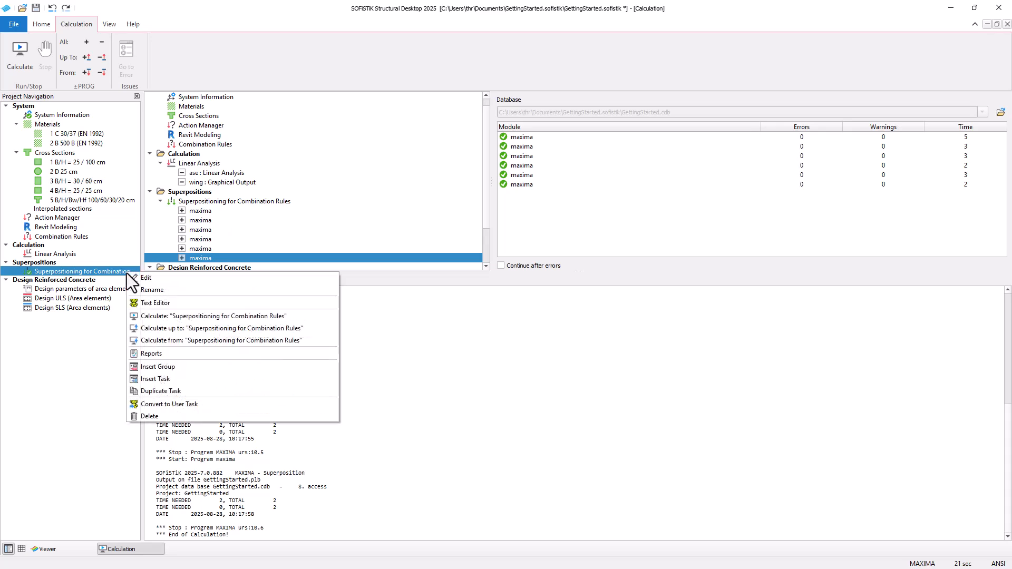
click(191, 353)
click(61, 309)
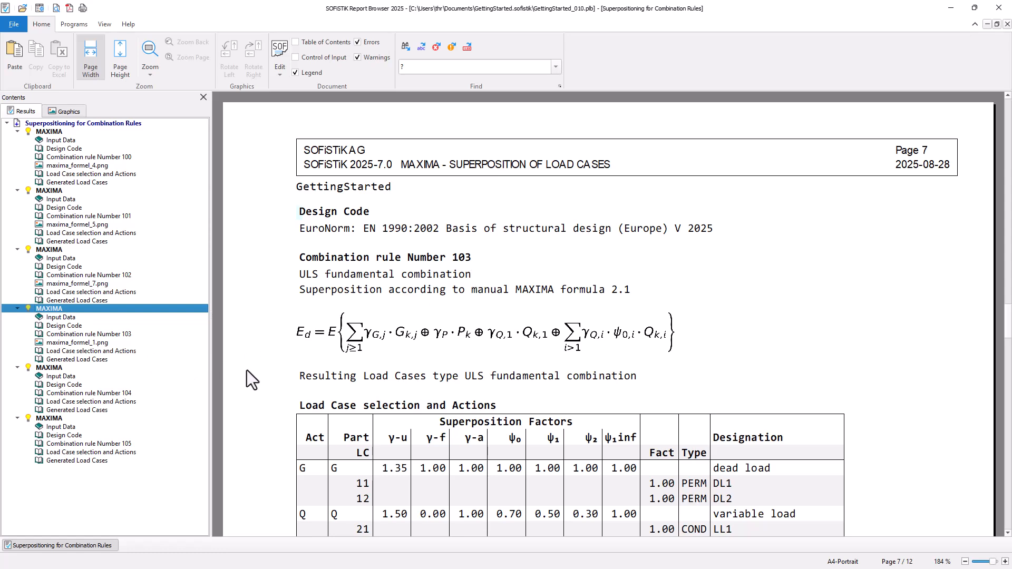
scroll(264, 385, down, 4)
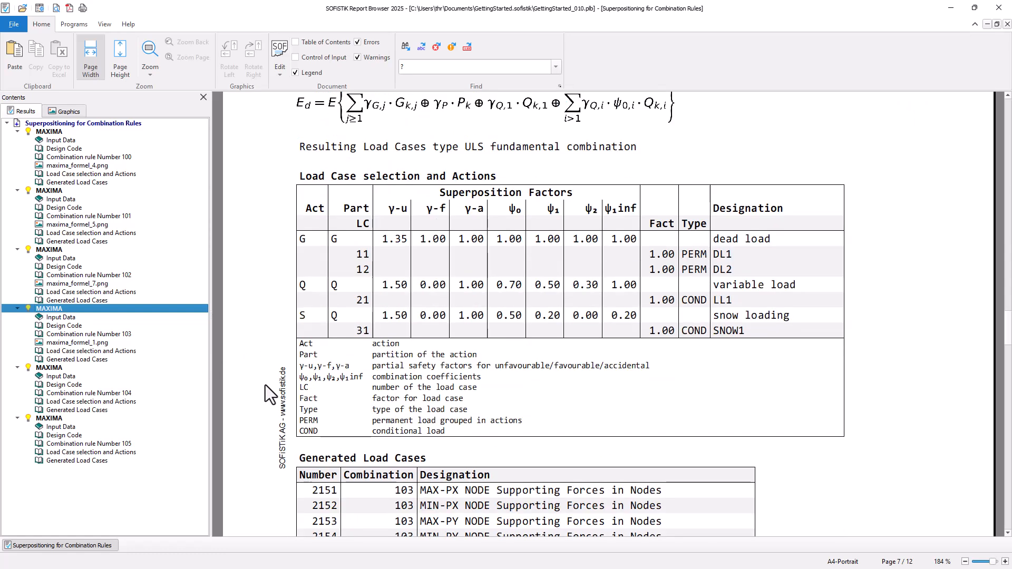
scroll(264, 384, down, 7)
scroll(265, 385, down, 8)
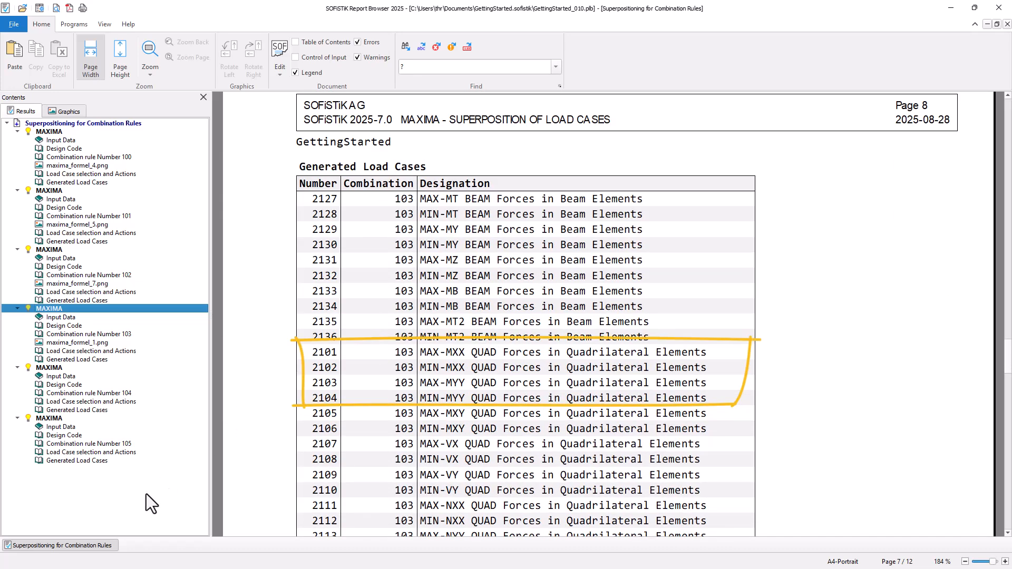
Step: Back in the viewer, insert an Interactive Graphics task after the superpositioning and rename it Bending Moments Foundation Slab
key(alt+Tab)
click(74, 548)
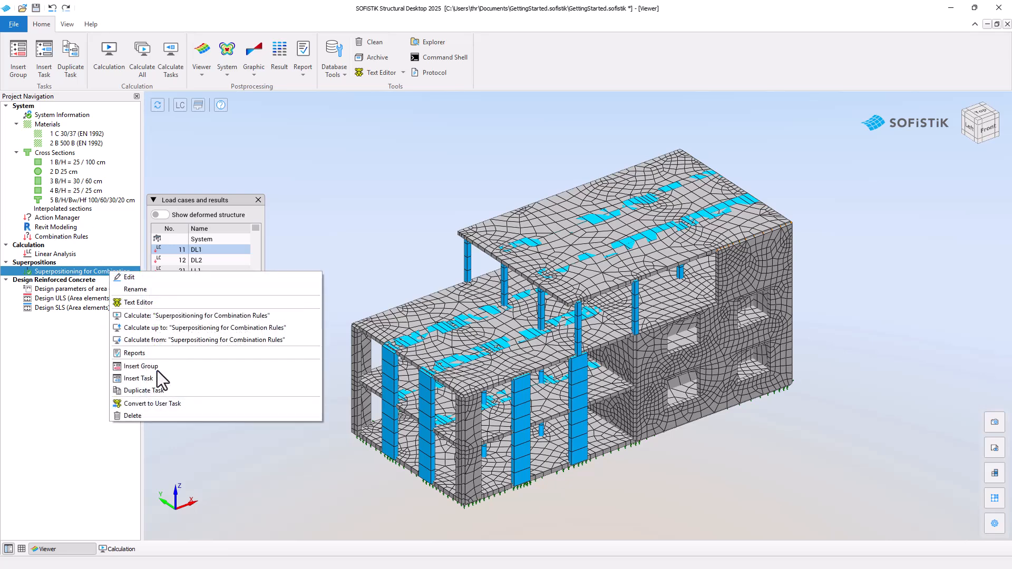
click(161, 378)
scroll(153, 398, down, 5)
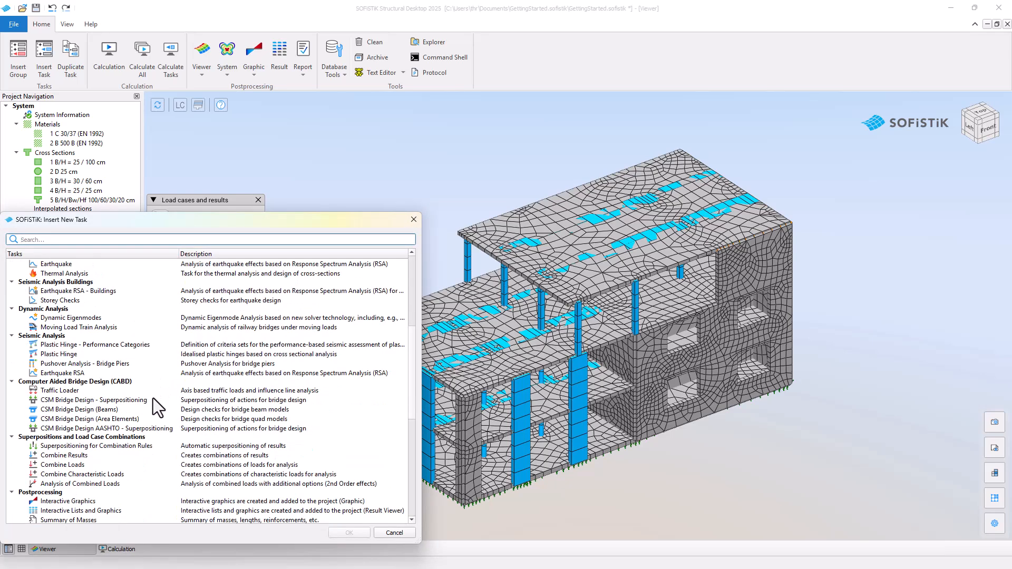
scroll(153, 398, down, 2)
click(150, 451)
click(362, 533)
key(F2)
text(Bendin)
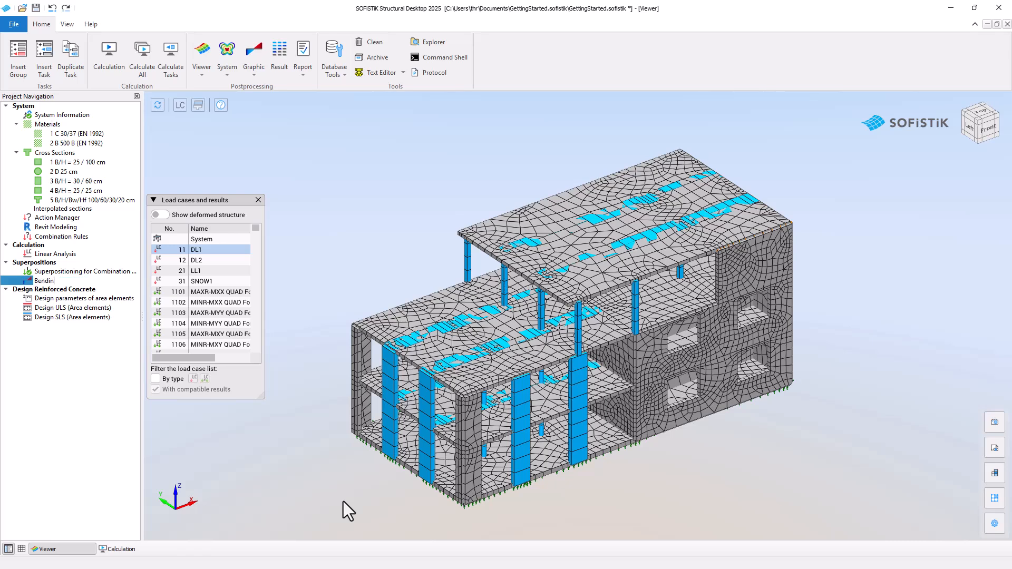
text(g Moments Foundation Slab)
key(Return)
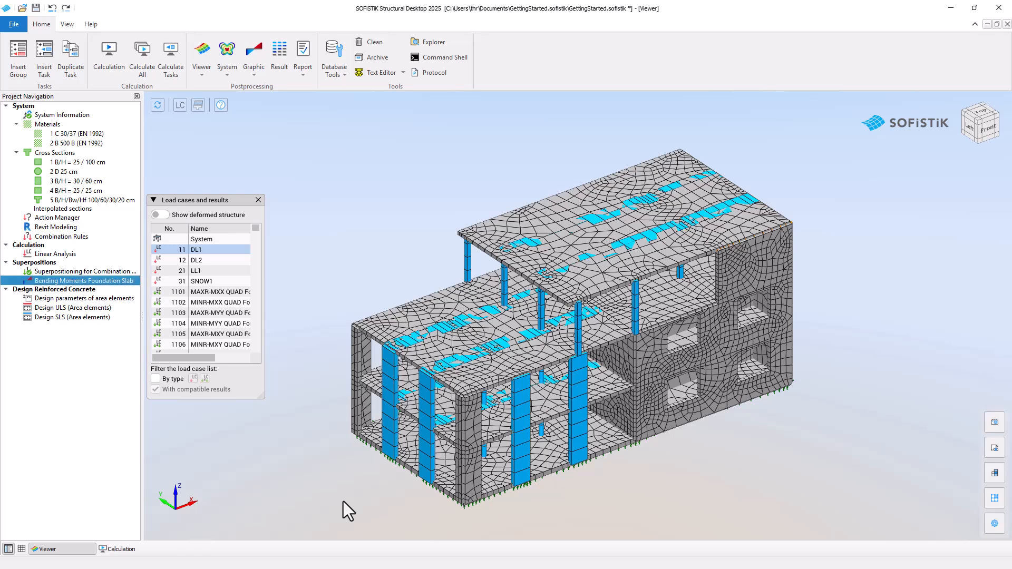
Step: Open the new graphics task and display quad element bending moment m-xx for load case 2101 MAX-MXX
double_click(128, 281)
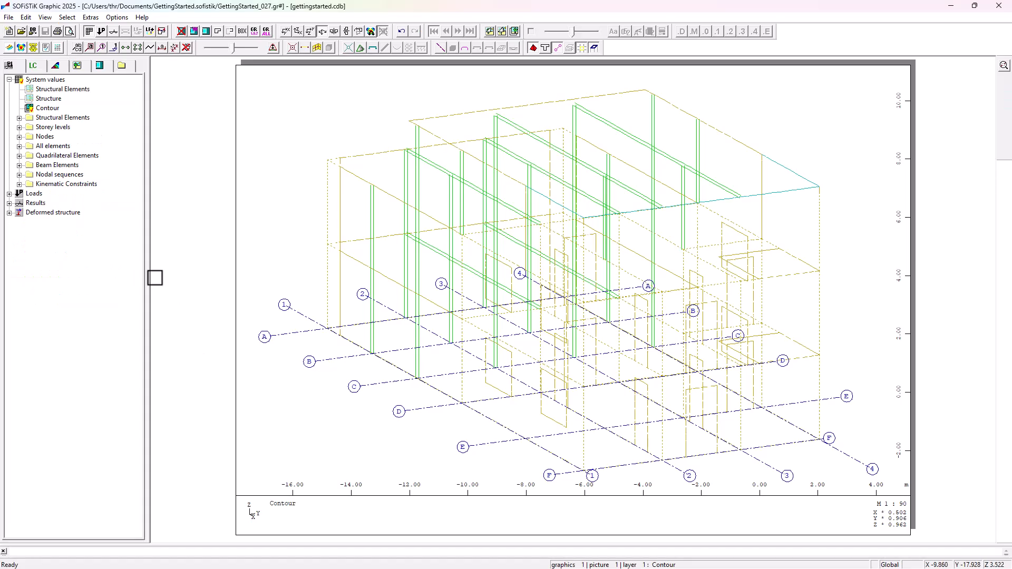
click(9, 203)
click(19, 232)
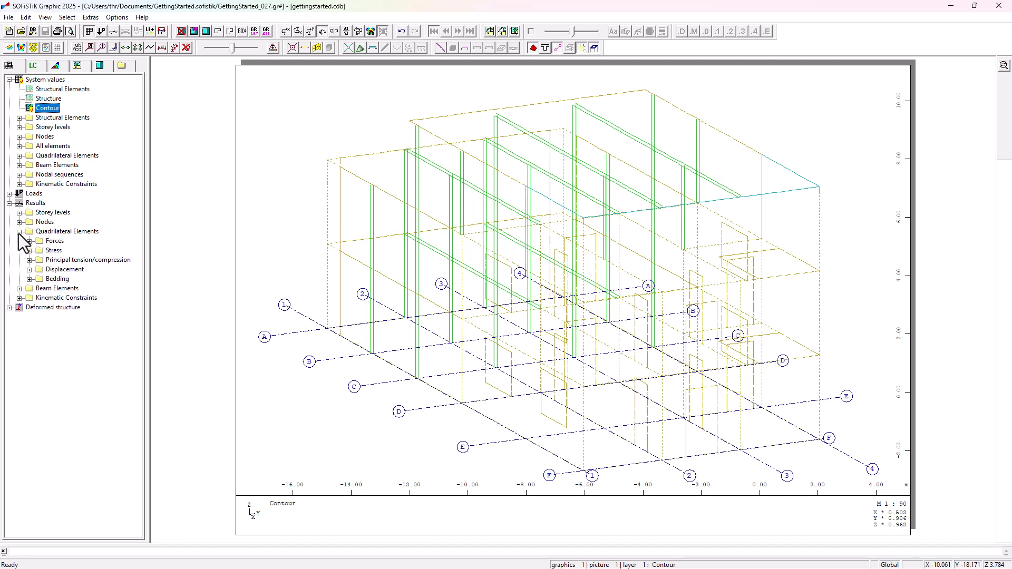
click(29, 241)
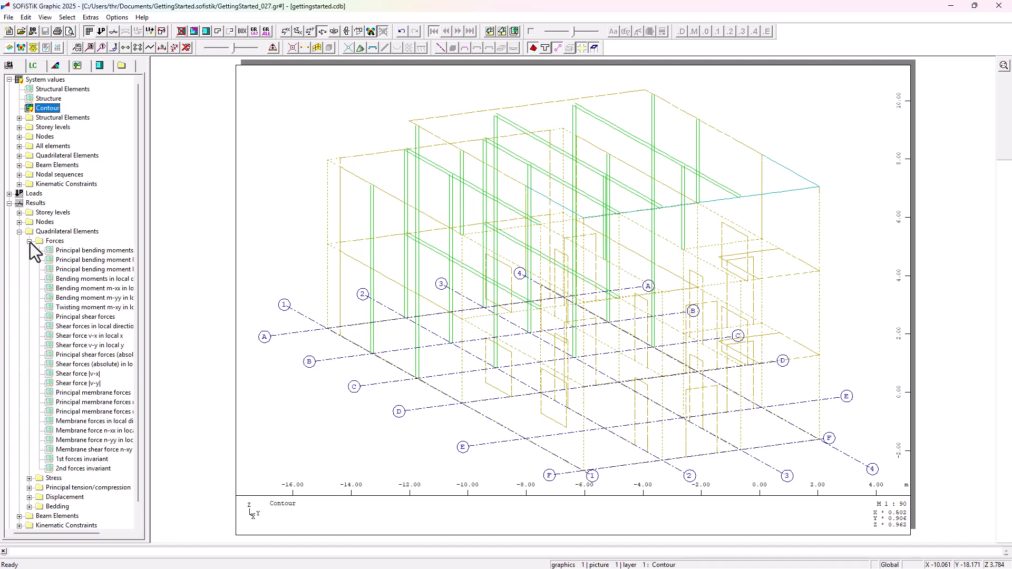
double_click(71, 291)
click(401, 274)
scroll(398, 312, down, 5)
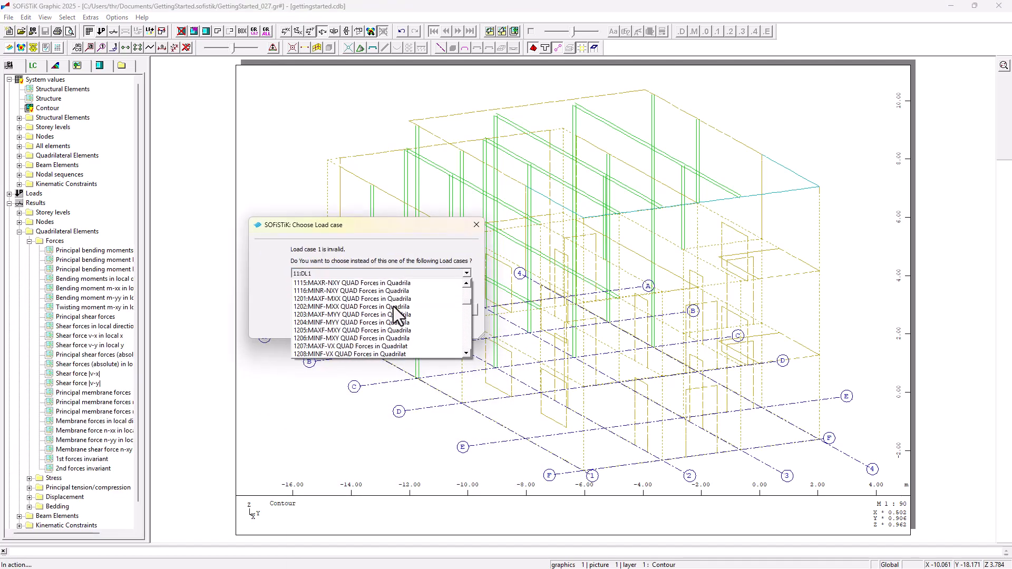
scroll(393, 307, down, 15)
click(384, 315)
click(415, 310)
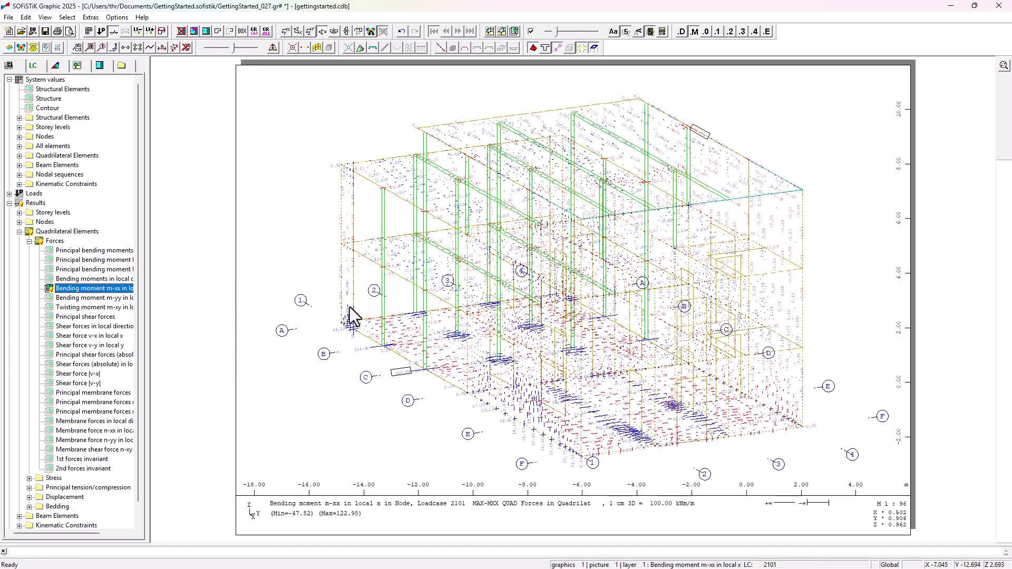
Step: Limit the displayed quad elements to group 10 only
click(254, 32)
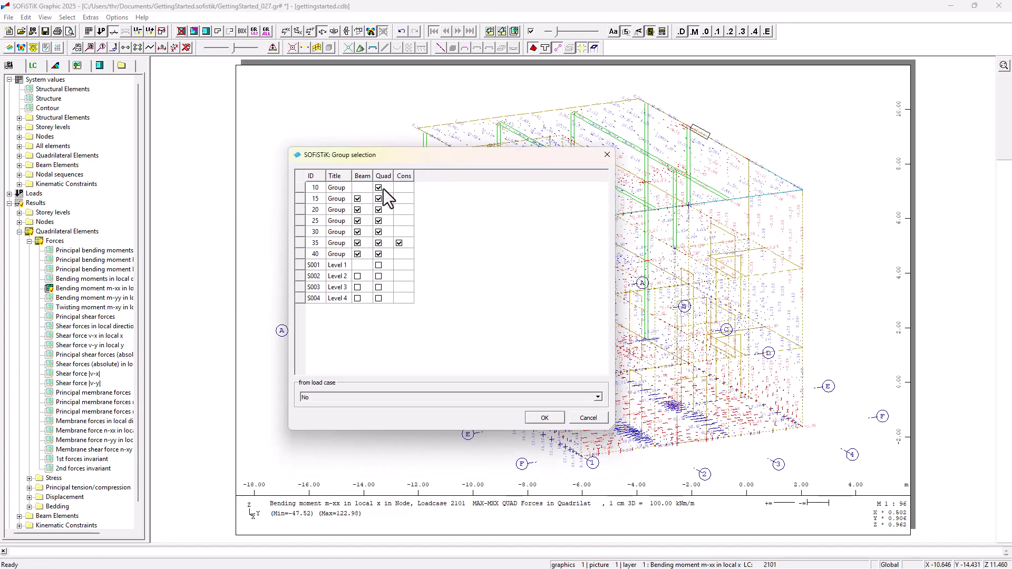
right_click(383, 200)
click(422, 251)
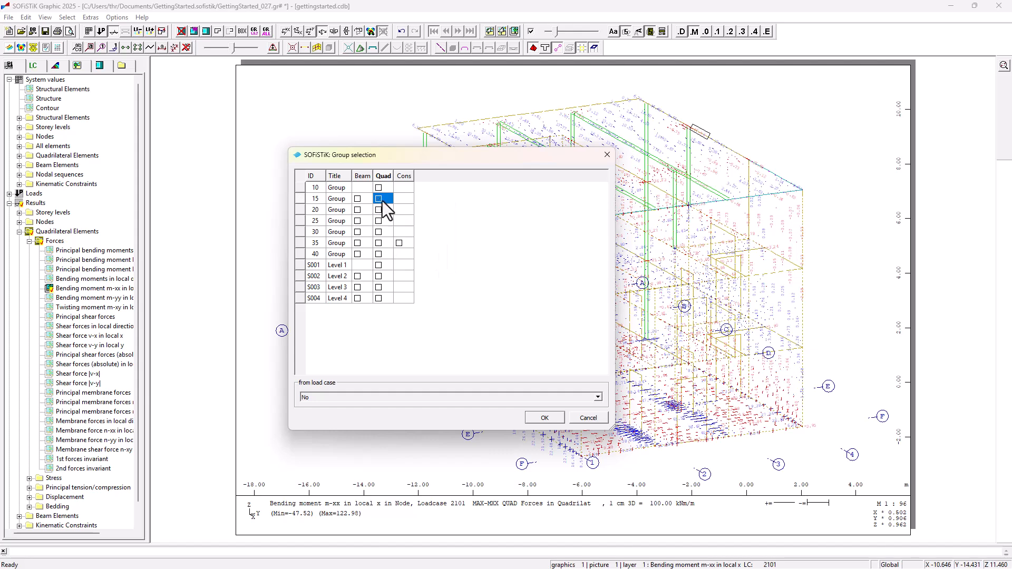
click(379, 187)
click(545, 417)
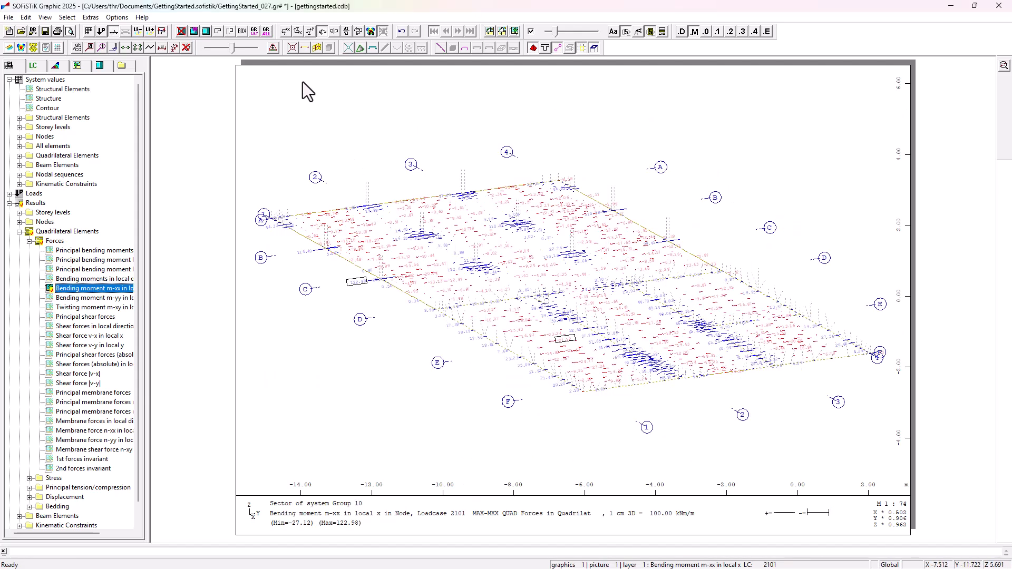
Step: Switch to a top view and show the moments as a filled area generated from element values
click(286, 31)
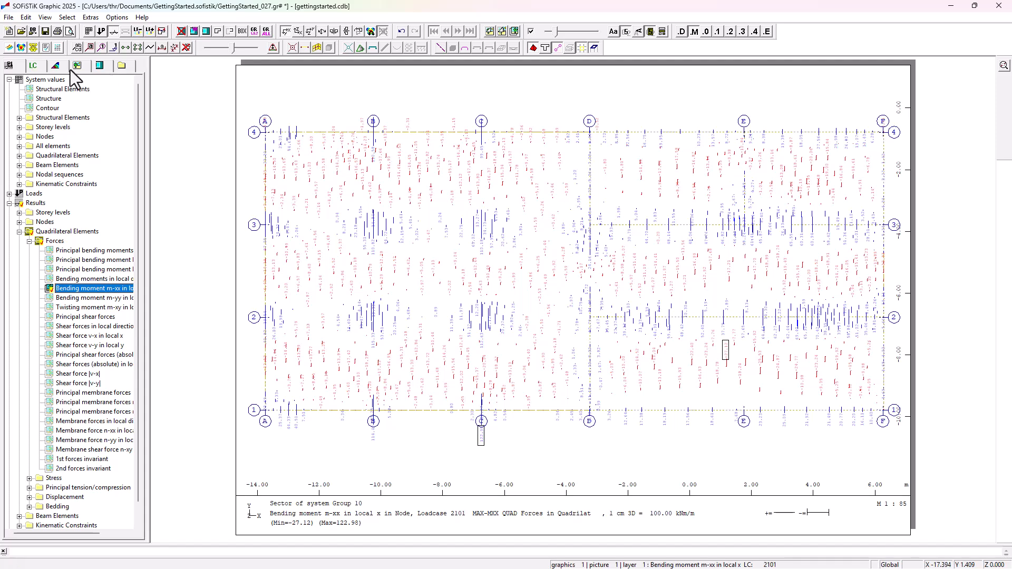
click(57, 67)
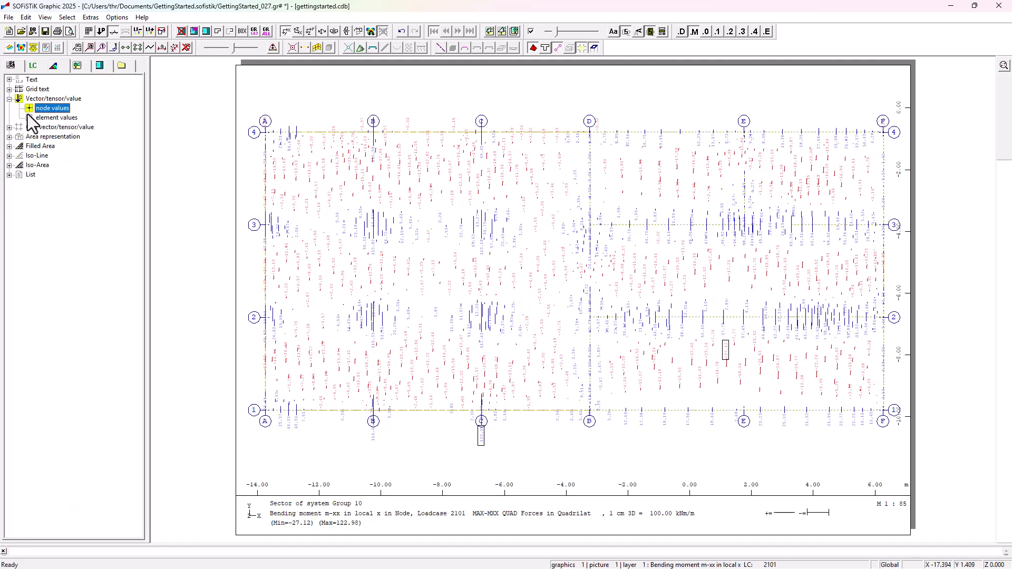
double_click(35, 147)
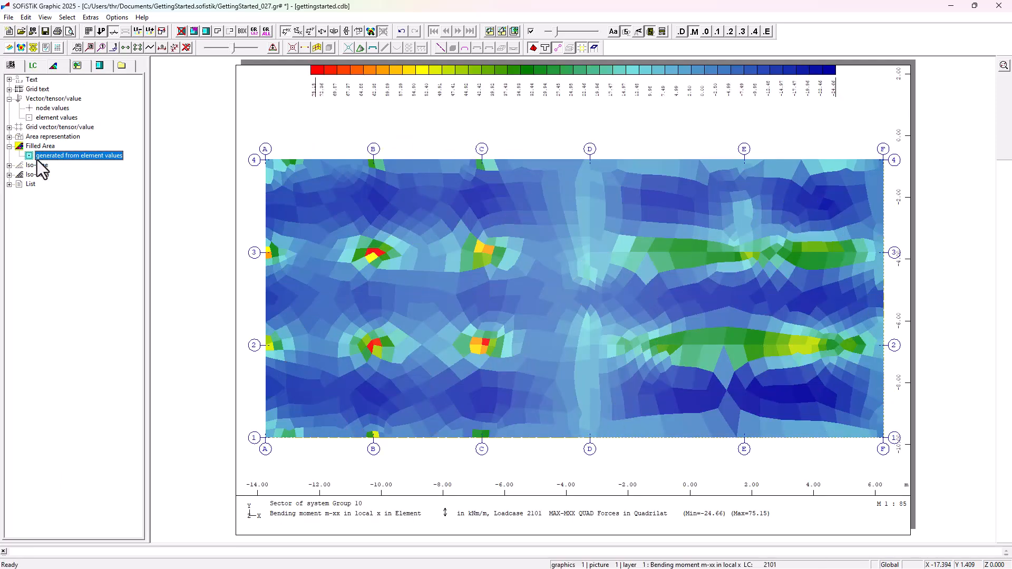
Step: Change the moment representation to iso-lines generated from node values
double_click(38, 166)
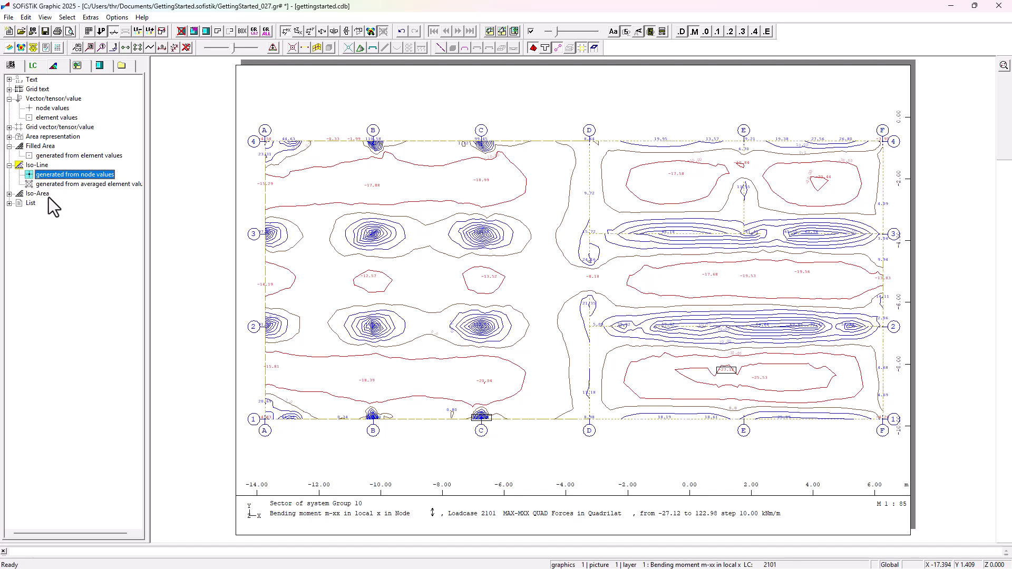
drag(223, 544, 221, 491)
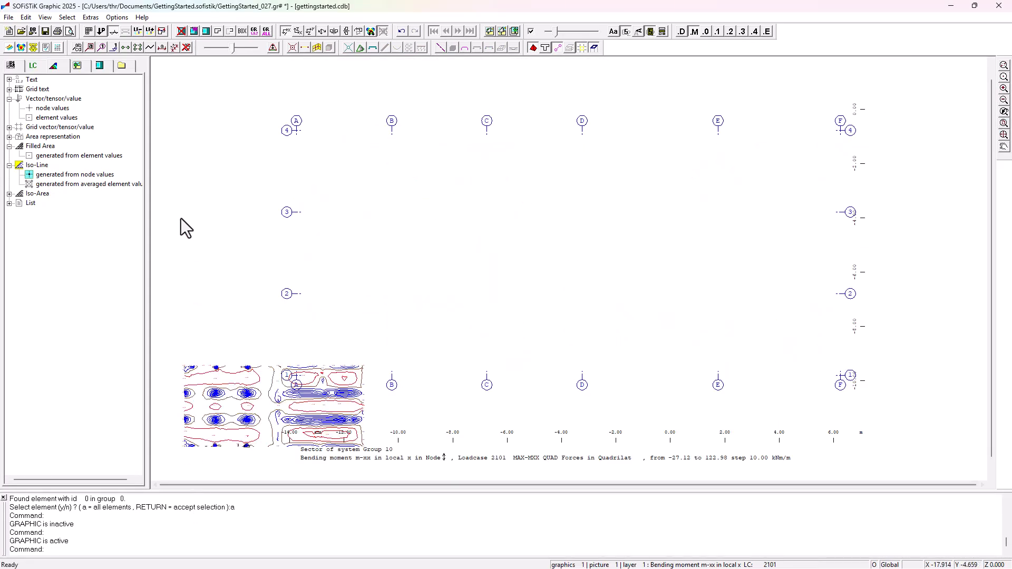
Step: Create four cuts across the foundation slab along axes B and C and at about x = 0 m and x = 4 m
click(29, 17)
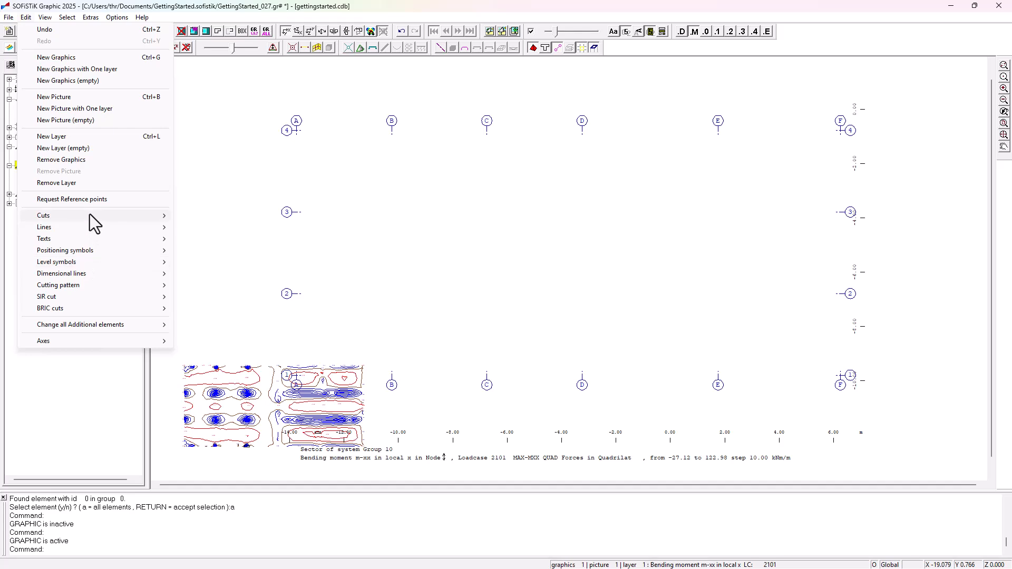
mouse_move(89, 214)
click(199, 228)
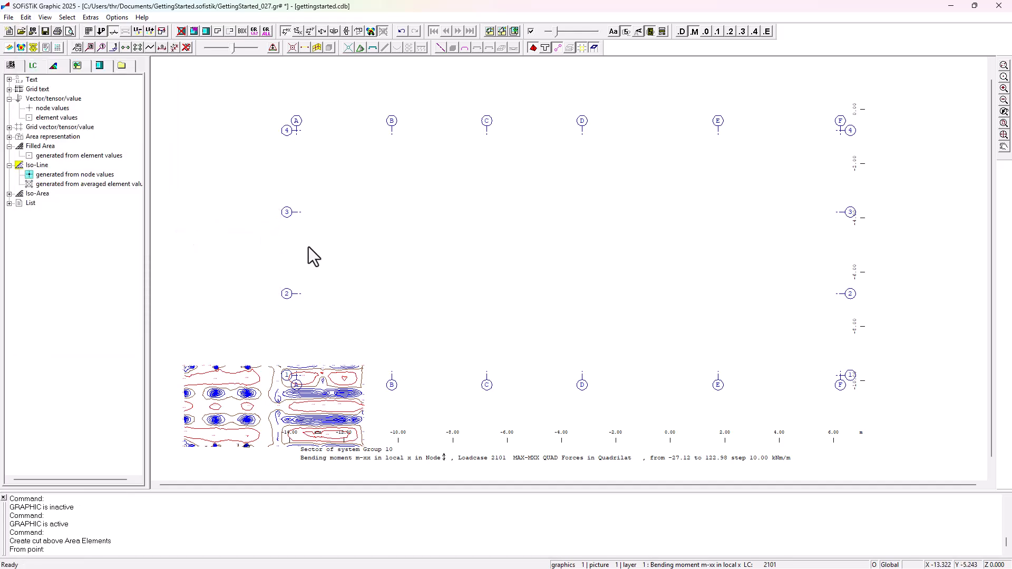
click(388, 102)
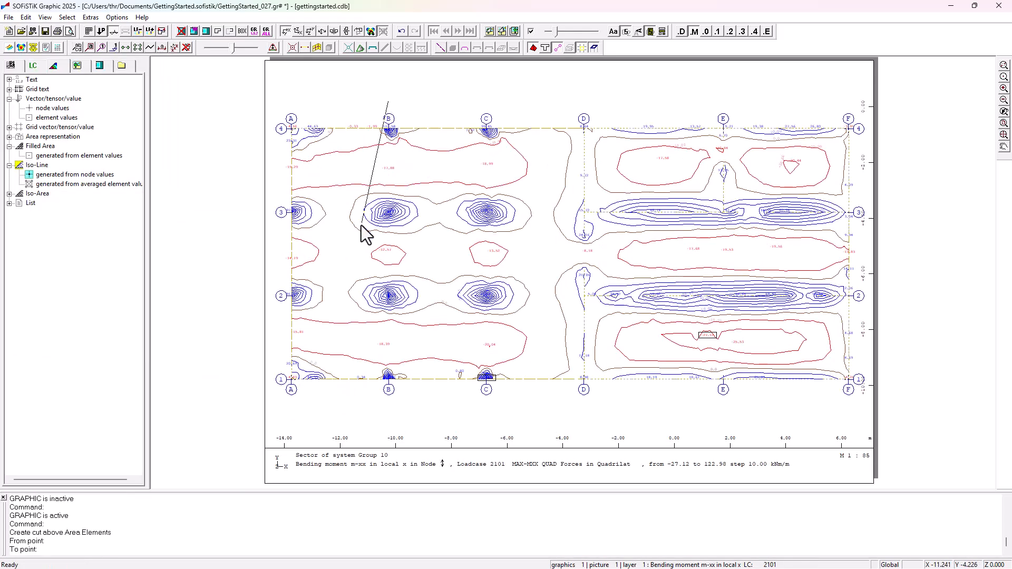
click(410, 413)
click(486, 138)
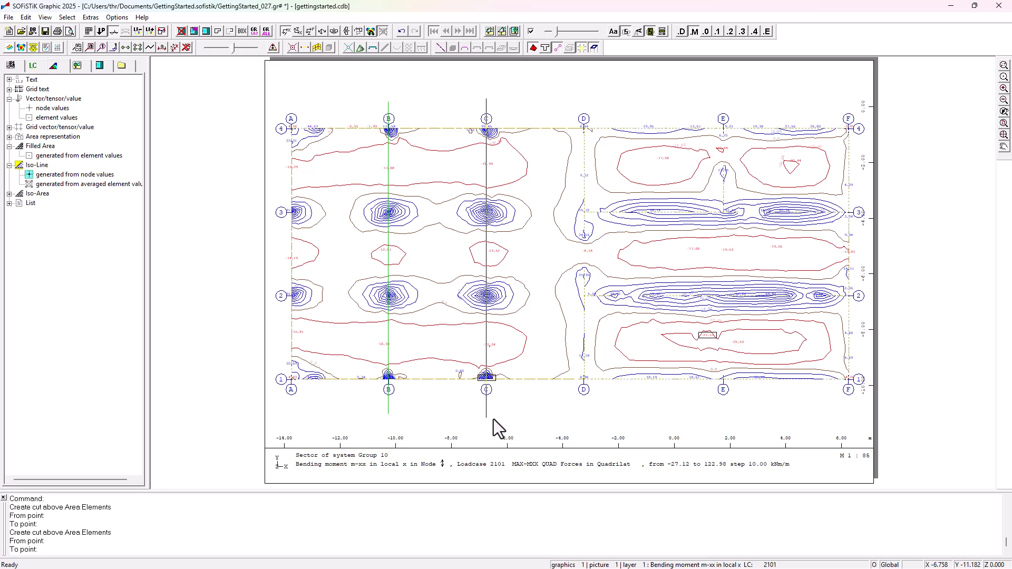
click(493, 419)
click(654, 105)
click(661, 417)
click(786, 107)
click(811, 407)
key(Escape)
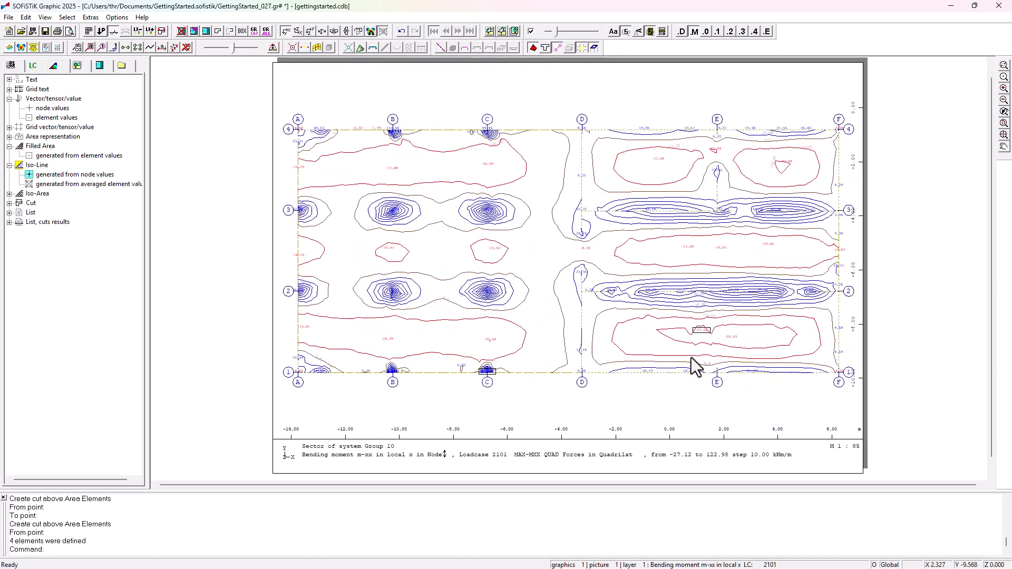
Step: Show the cut results generated from node values, enlarge the text height, and close the graphic
click(9, 203)
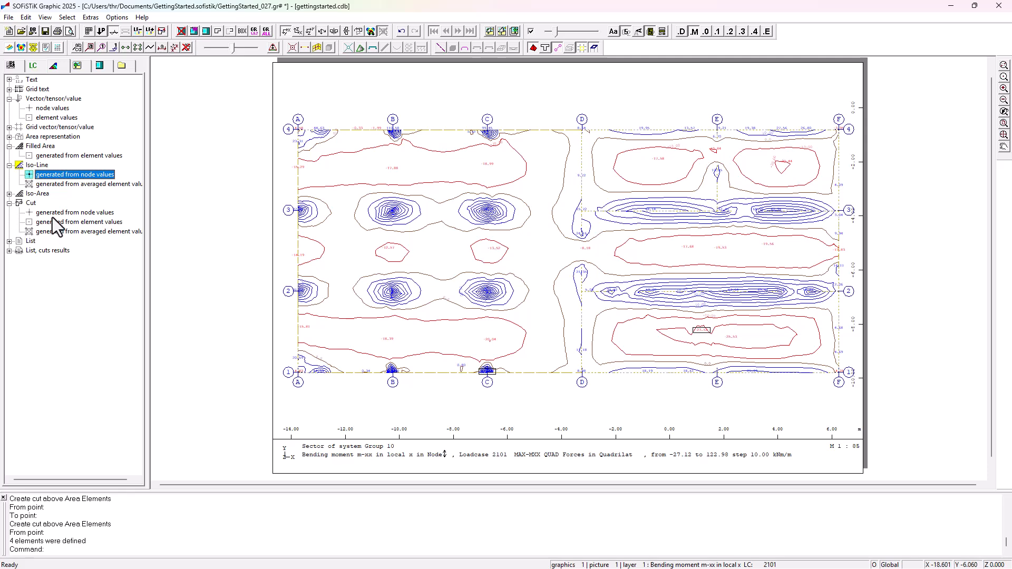
click(69, 214)
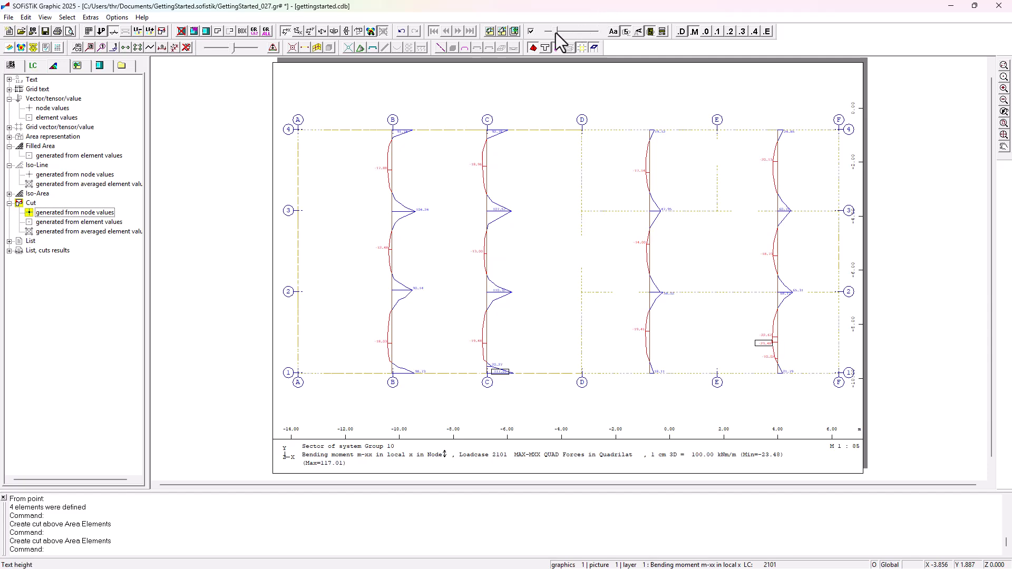
drag(556, 33, 568, 36)
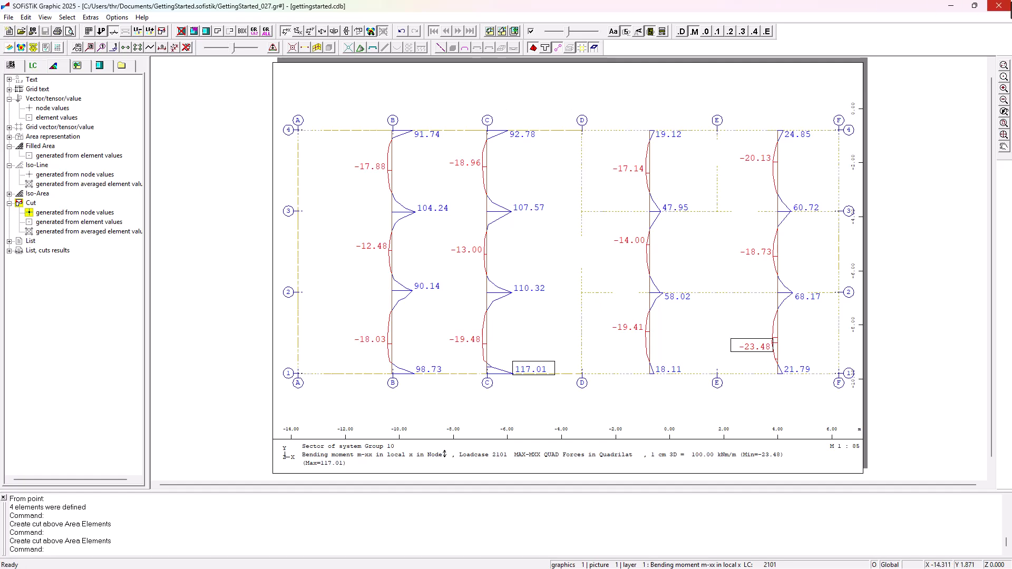
click(999, 6)
Step: Rename the Design Reinforced Concrete group as Design Reinforced Concrete Area Elements
click(104, 290)
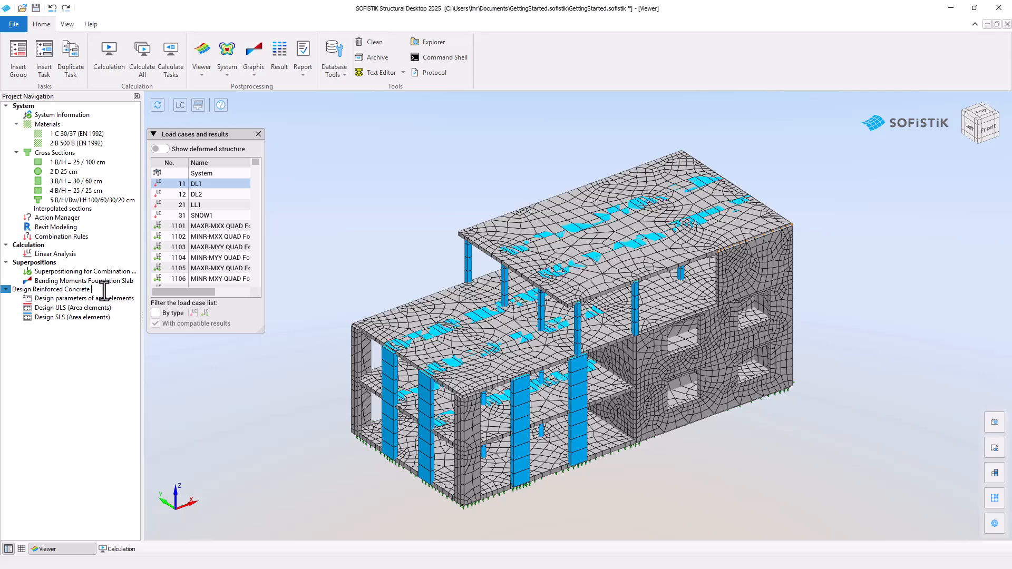
text(Area Elements)
key(Return)
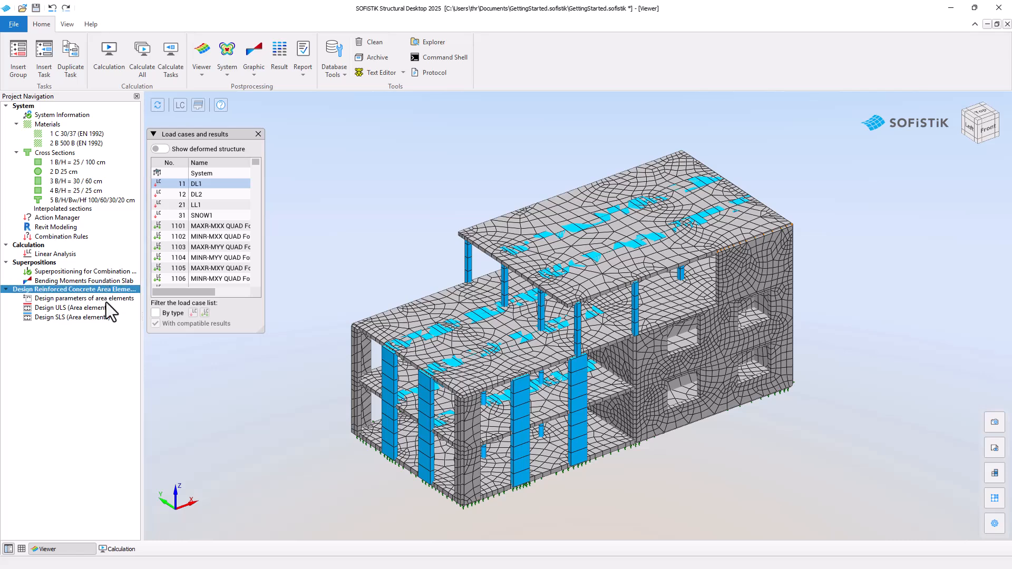
Step: Open the design parameters of area elements and add a new design parameter row for group 10
double_click(105, 298)
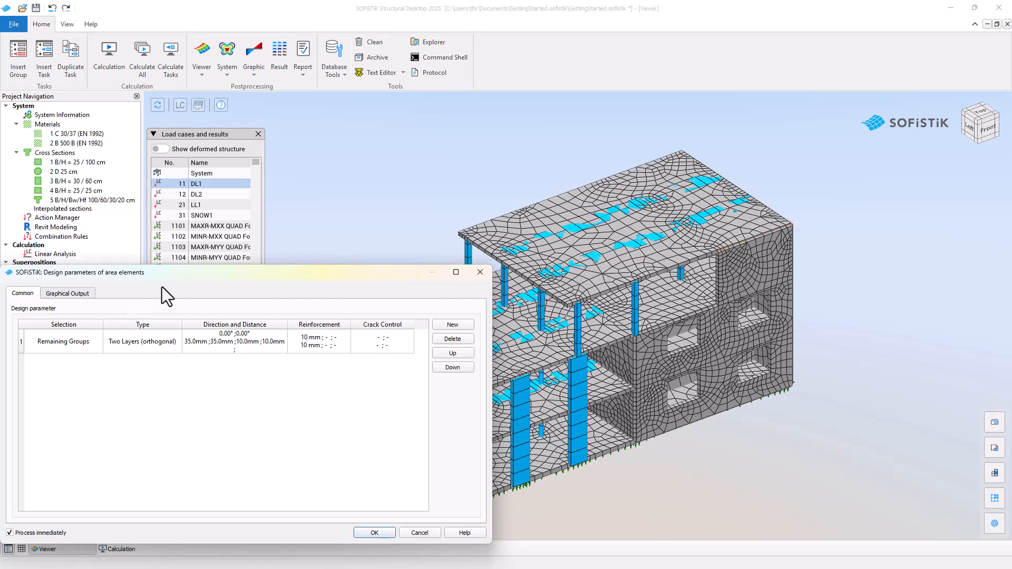
drag(162, 287, 390, 199)
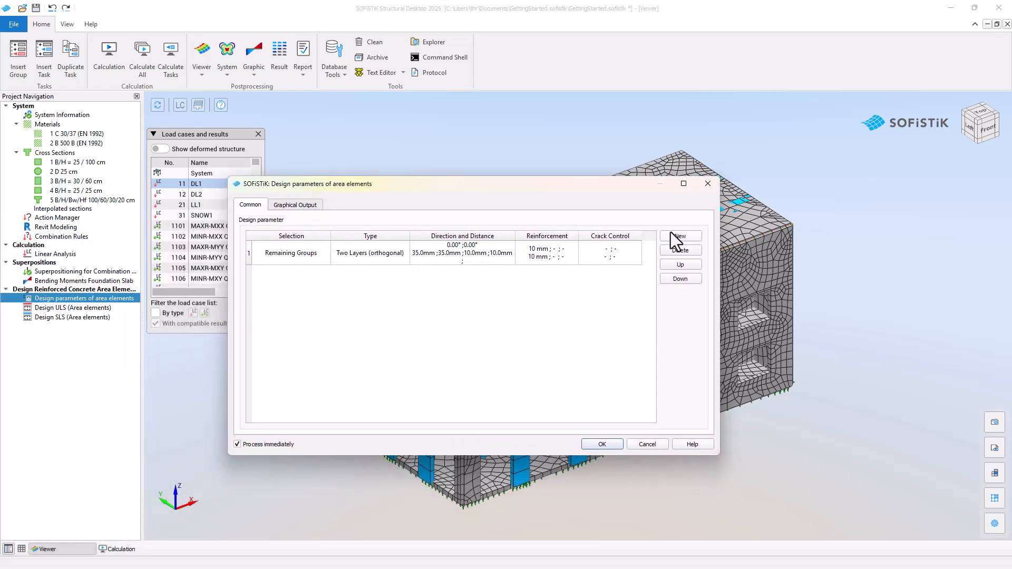
click(679, 236)
click(321, 272)
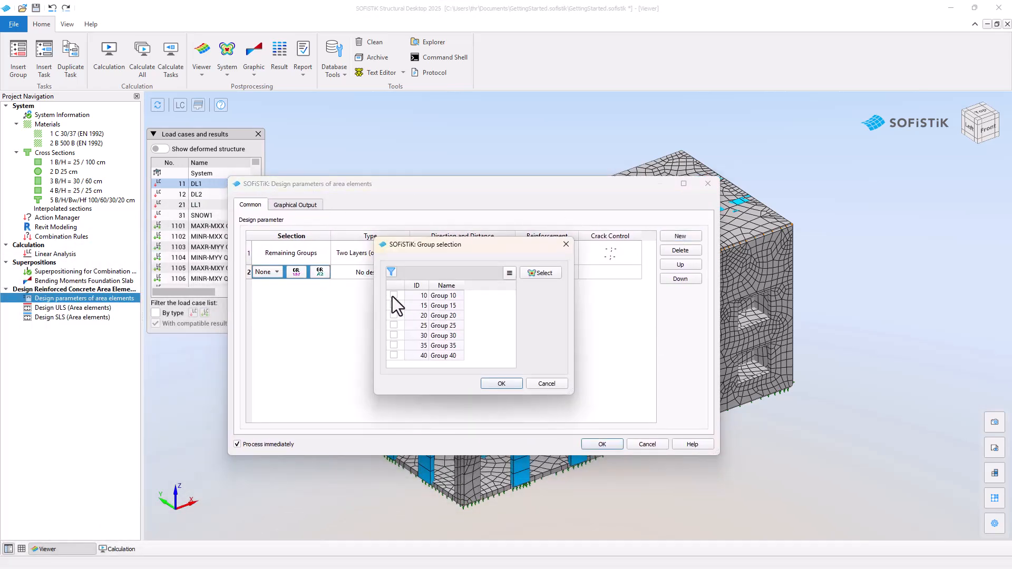
click(502, 383)
Step: Assign group 10 to the new design parameter row and set its type to Two Layers (orthogonal)
click(390, 274)
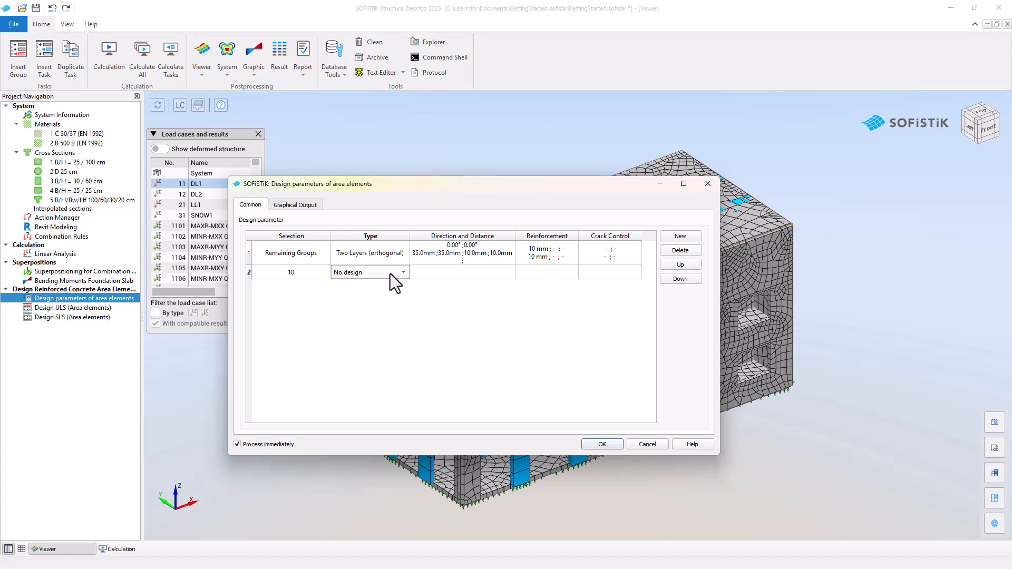
click(390, 274)
click(392, 291)
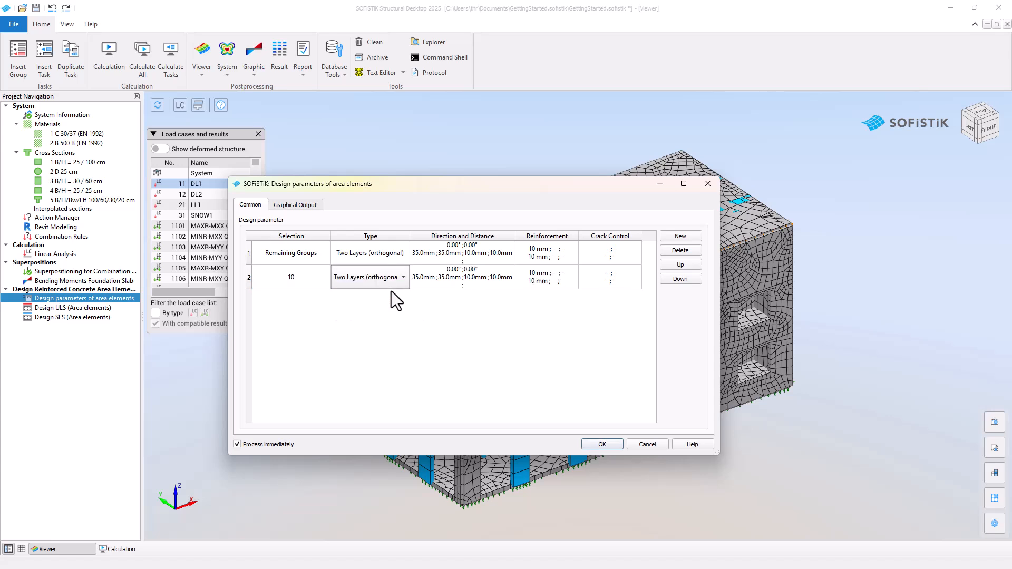
Step: Set the reinforcement distances for group 10 to 30 mm for upper and lower principal and 8 mm for cross reinforcement
click(433, 287)
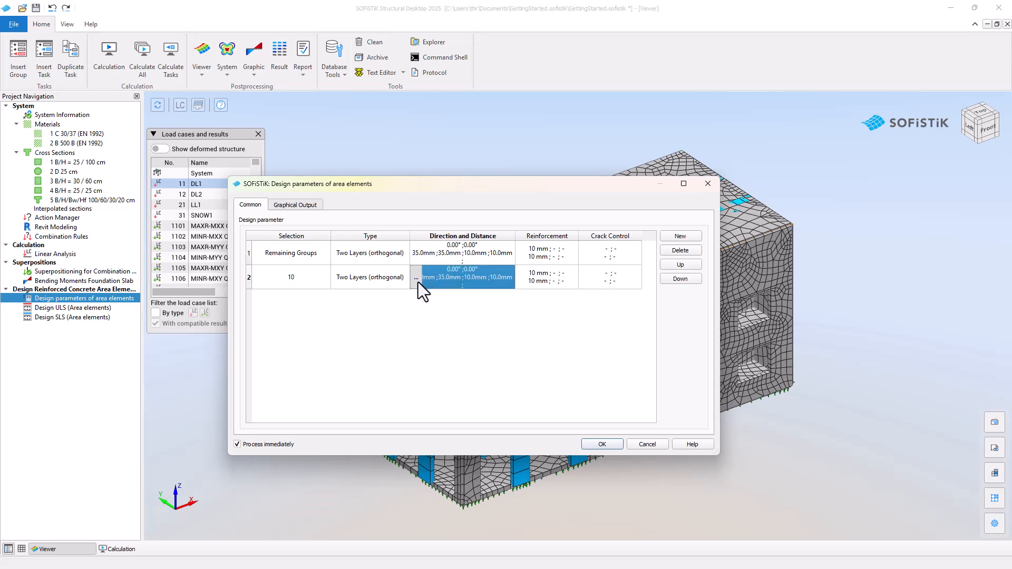
click(418, 282)
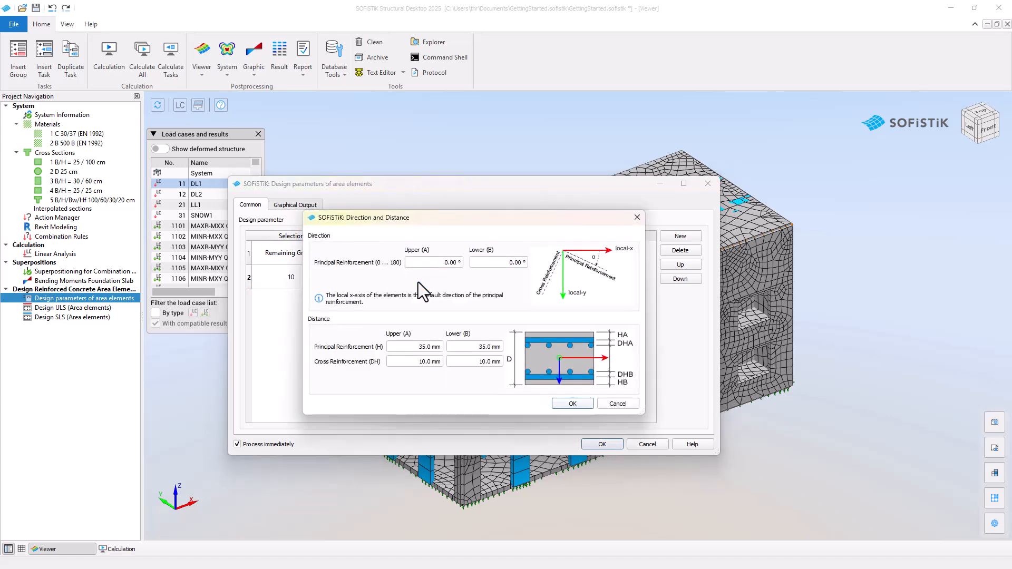
double_click(421, 347)
text(30)
key(Tab)
text(30)
key(Tab)
text(8)
key(Tab)
text(8)
key(Tab)
key(Return)
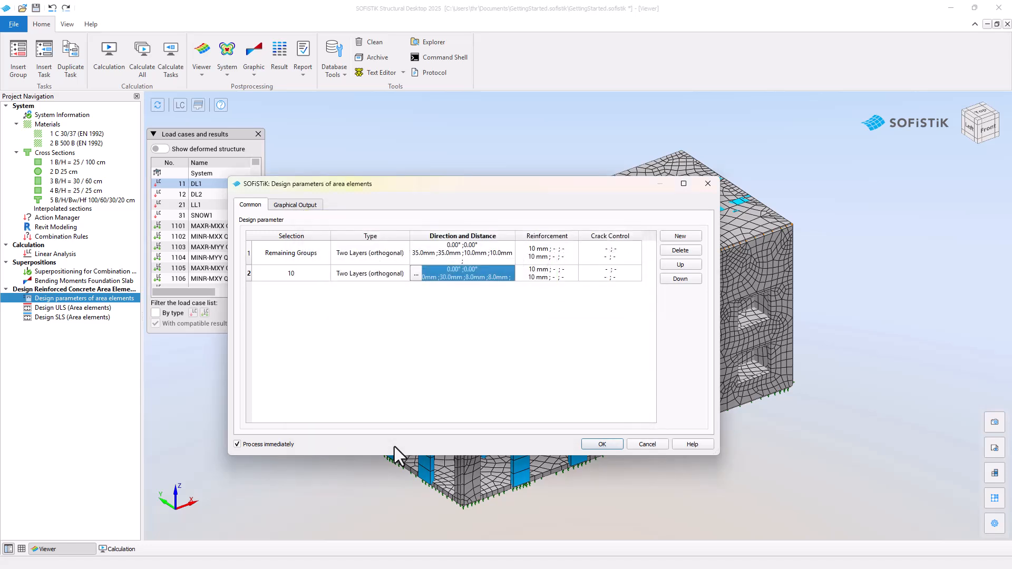
Step: Set the upper and lower cross reinforcement diameters for group 10 to 6 mm
click(523, 277)
click(523, 277)
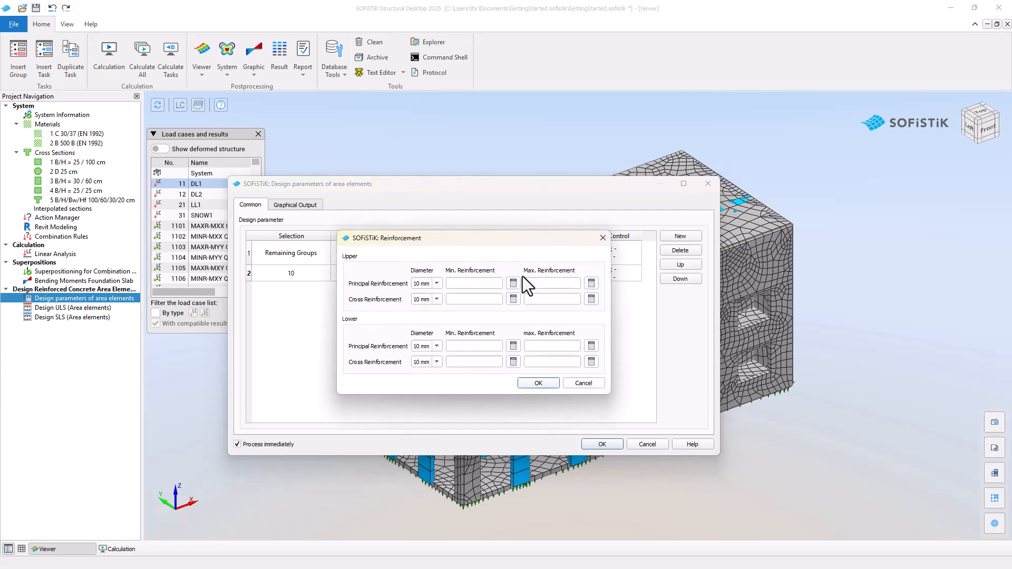
click(437, 300)
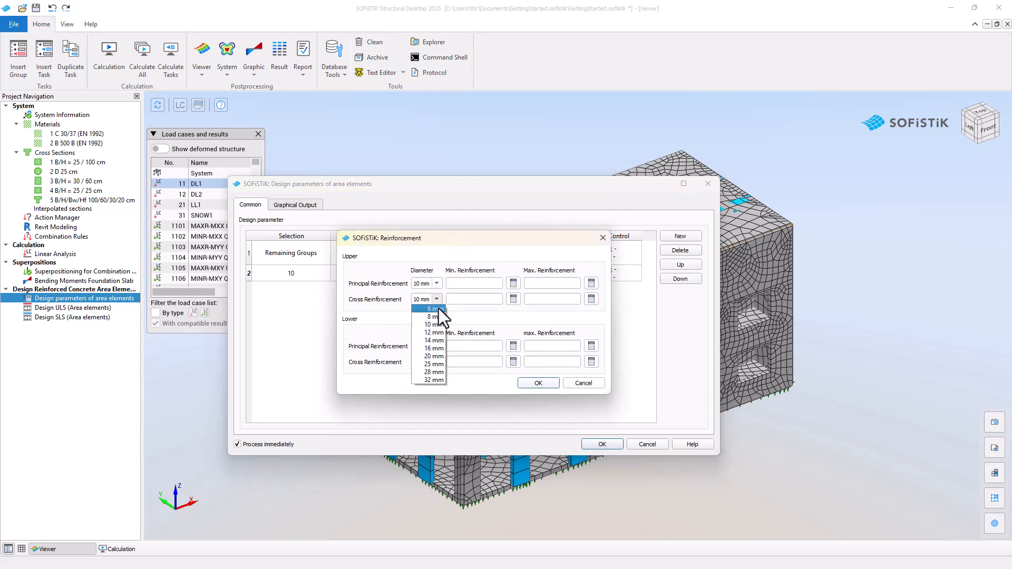
click(438, 310)
click(437, 360)
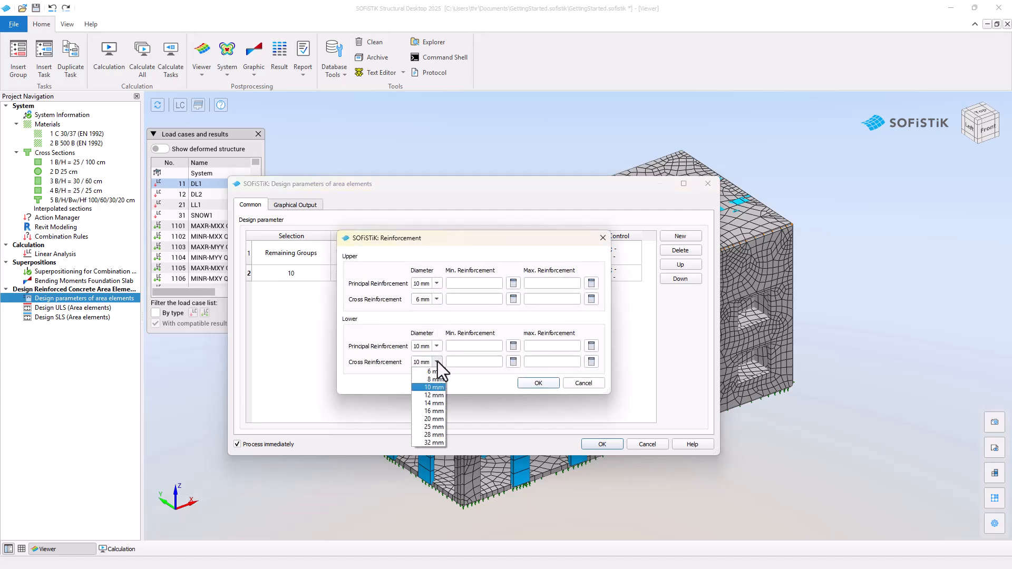
click(439, 372)
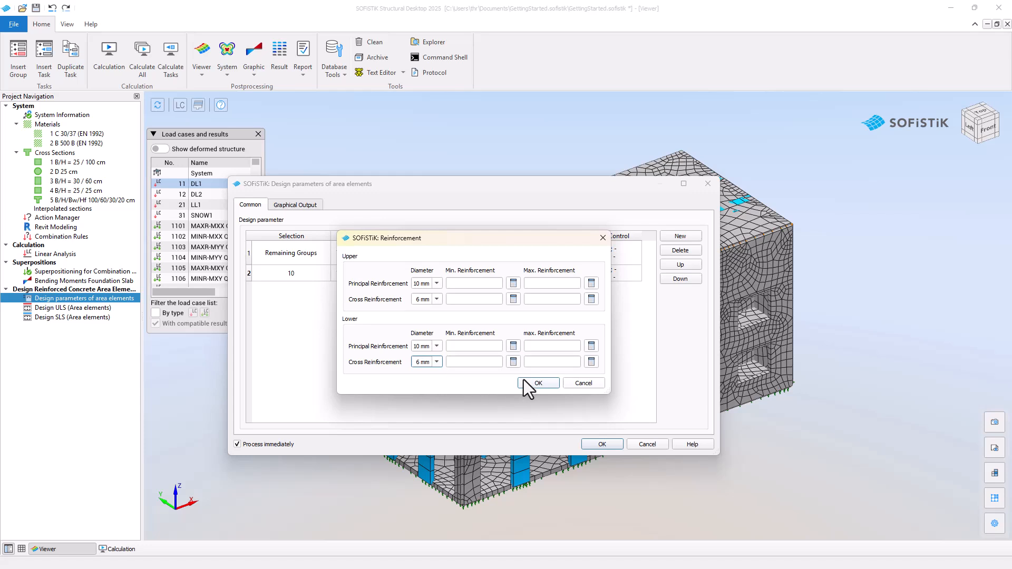
click(538, 384)
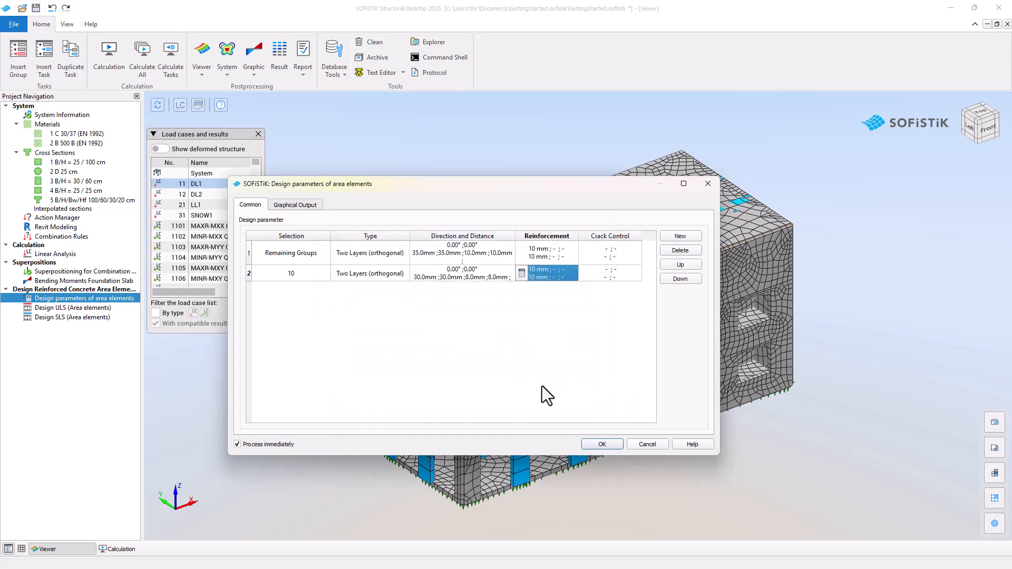
Step: Set the crack width for group 10's principal and cross reinforcement layers to 0.20 mm and apply the design parameters
click(583, 279)
click(585, 273)
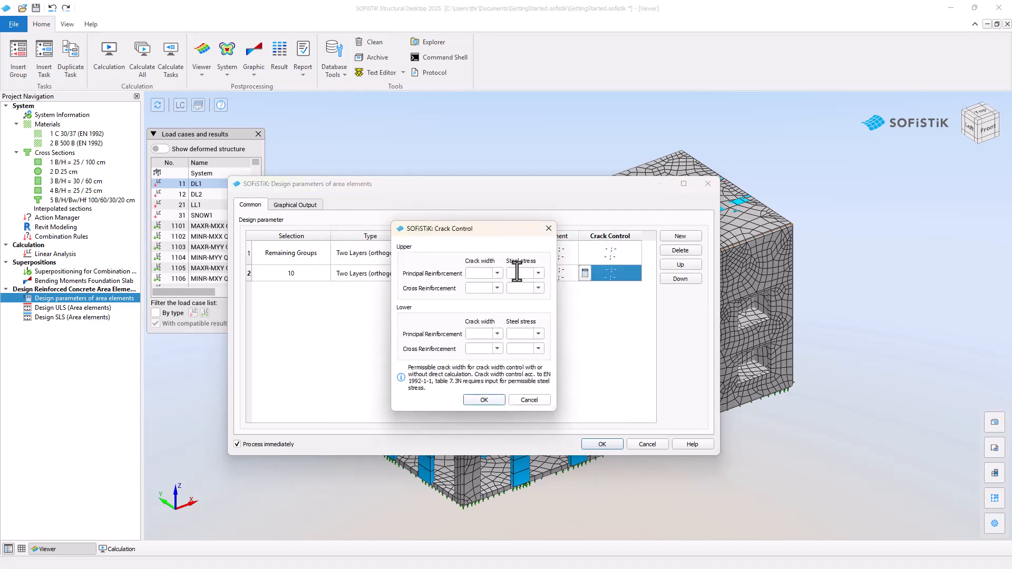
click(492, 283)
click(498, 289)
click(497, 334)
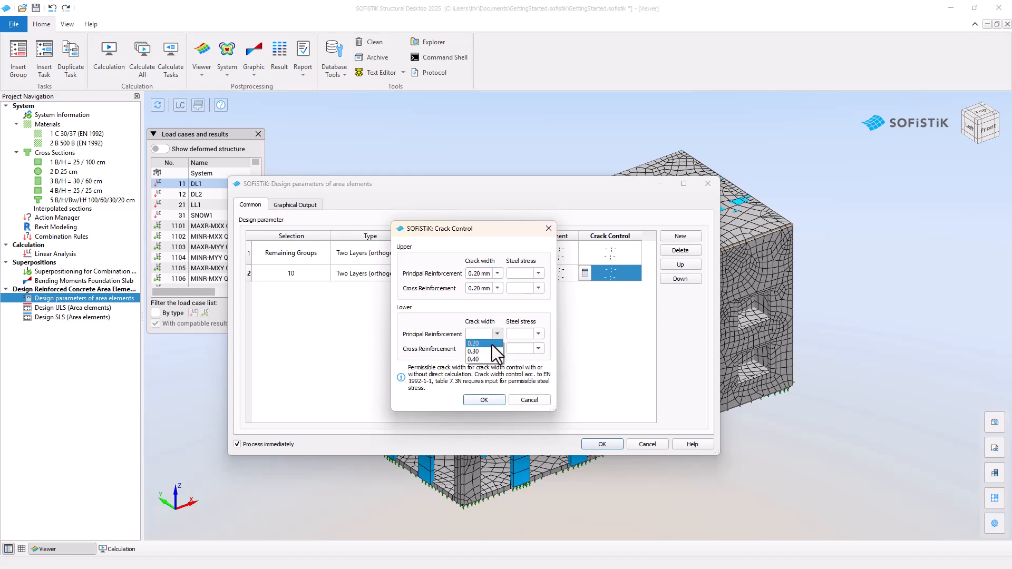
click(492, 403)
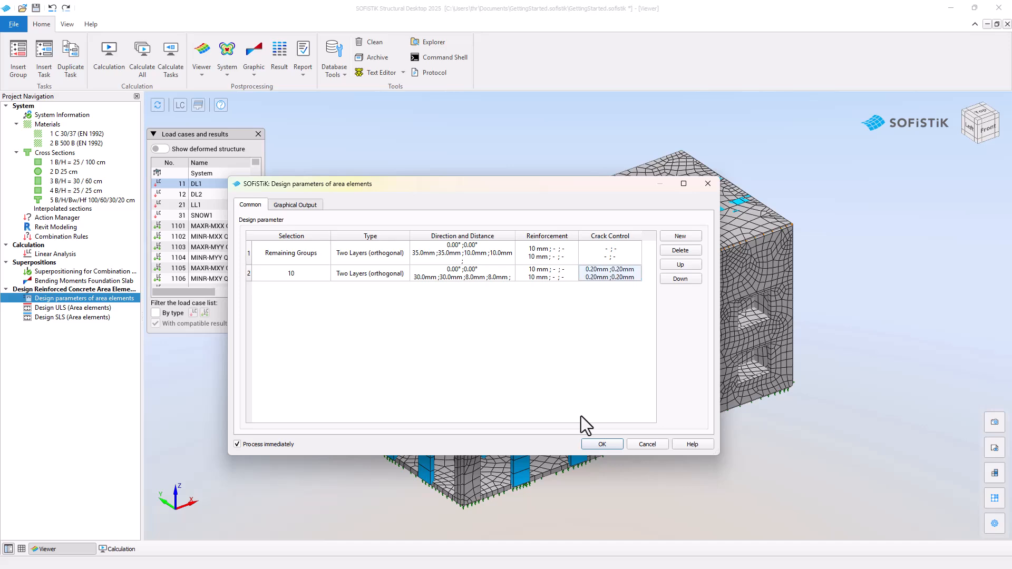
click(591, 445)
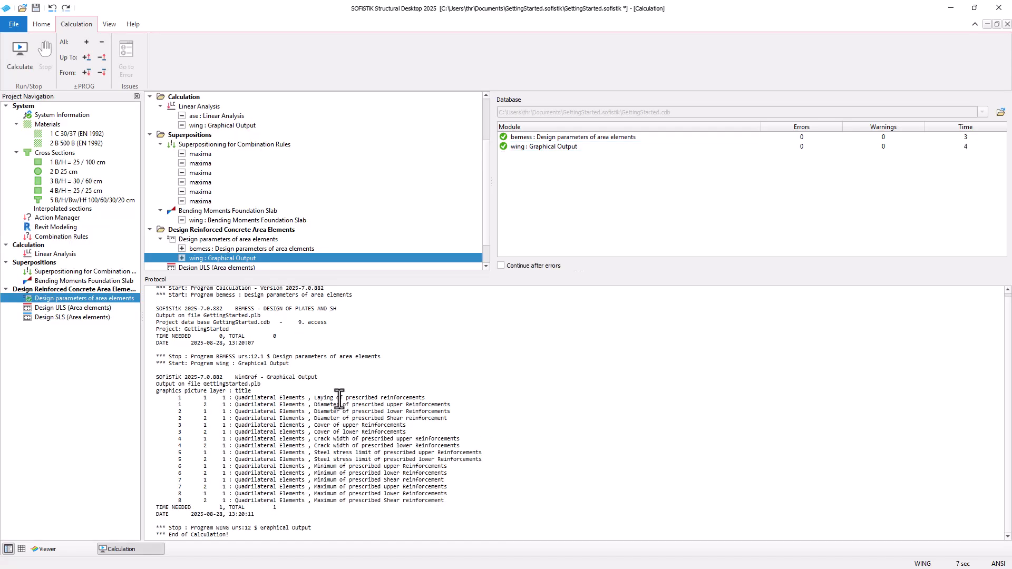
Step: Review the Design ULS (Area elements) settings across all its tabs and run it with the default values
double_click(131, 308)
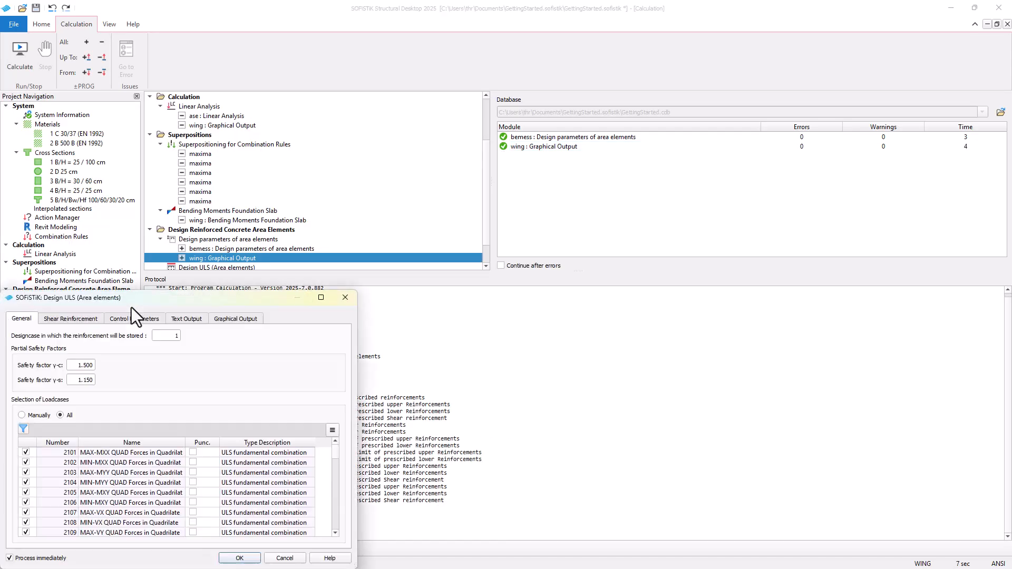
drag(135, 305, 390, 191)
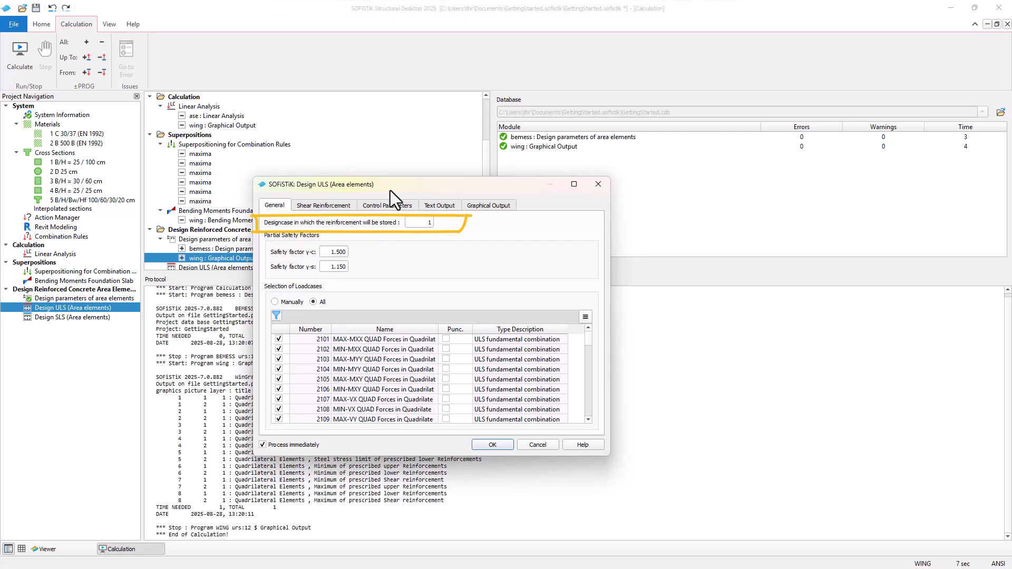
click(346, 204)
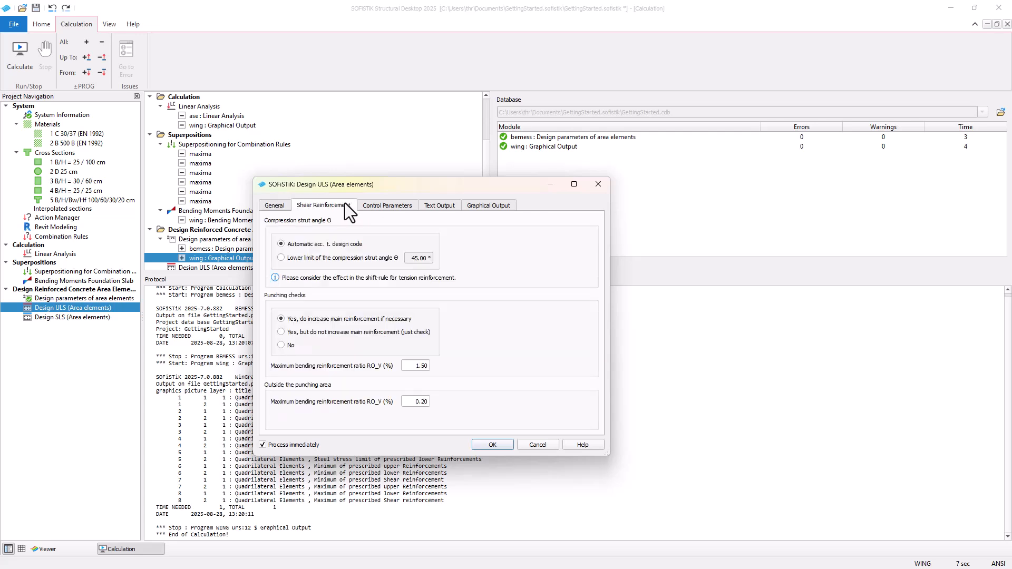
click(410, 205)
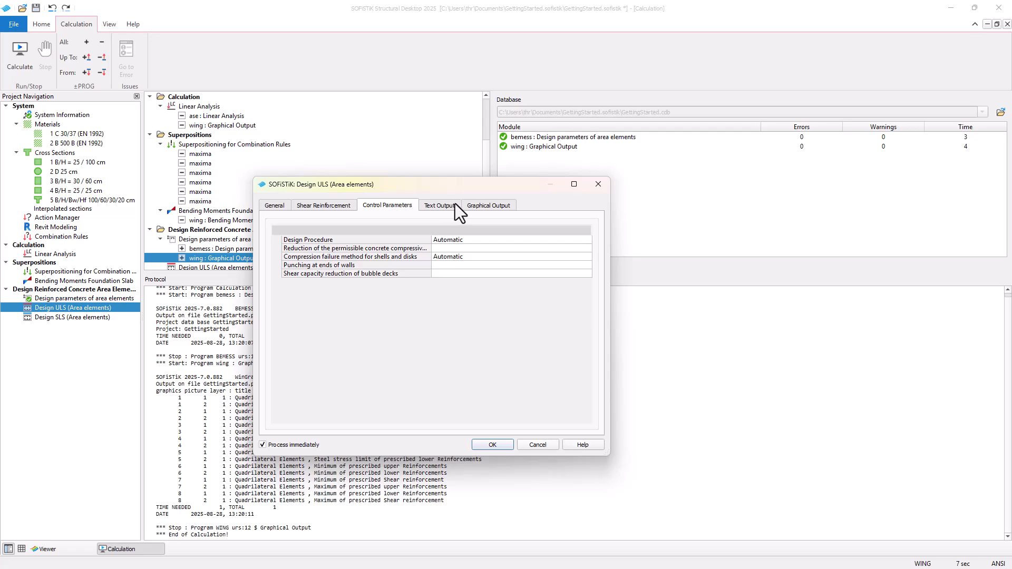
click(454, 205)
click(483, 207)
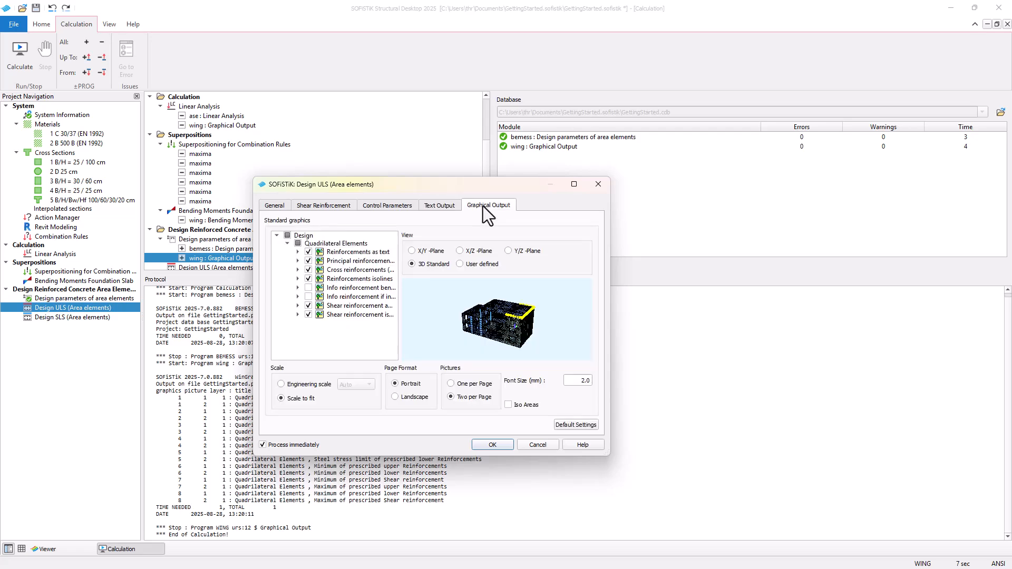
click(501, 445)
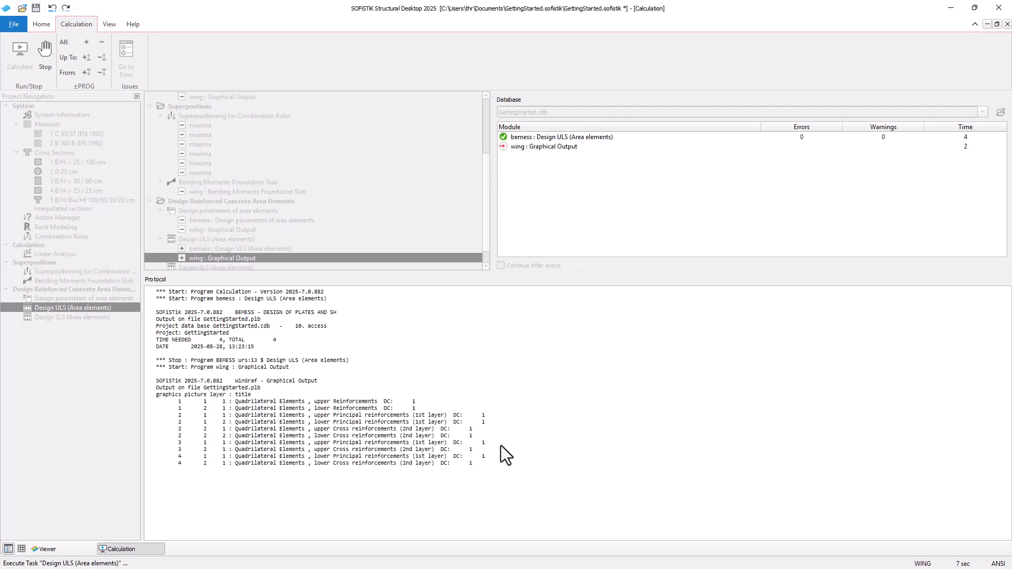
Step: Insert a new task below Design ULS (Area elements) and name it Design ULS Foundation Slab
right_click(112, 340)
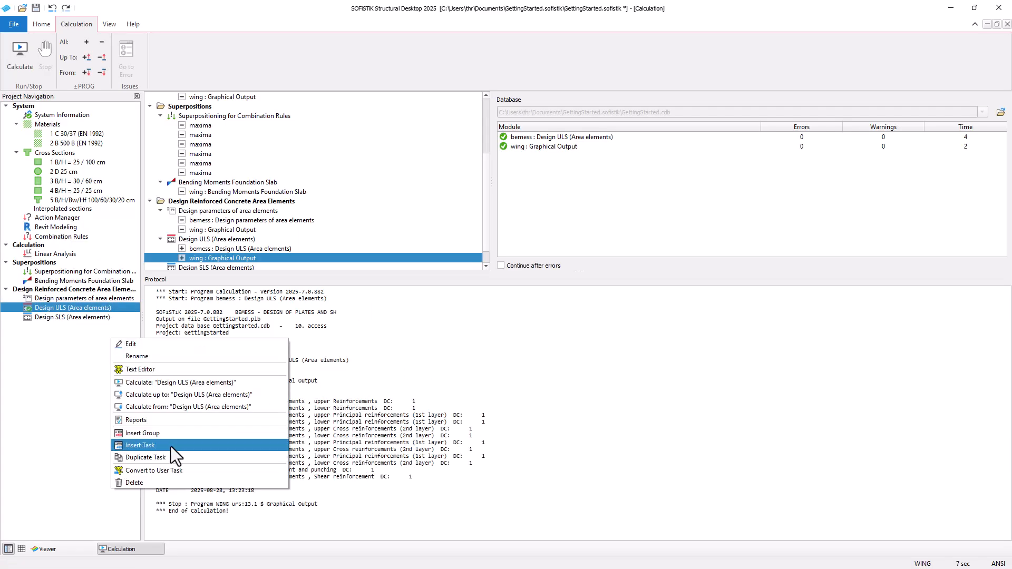
click(171, 447)
scroll(100, 412, down, 10)
click(88, 448)
click(338, 538)
key(F2)
text(D)
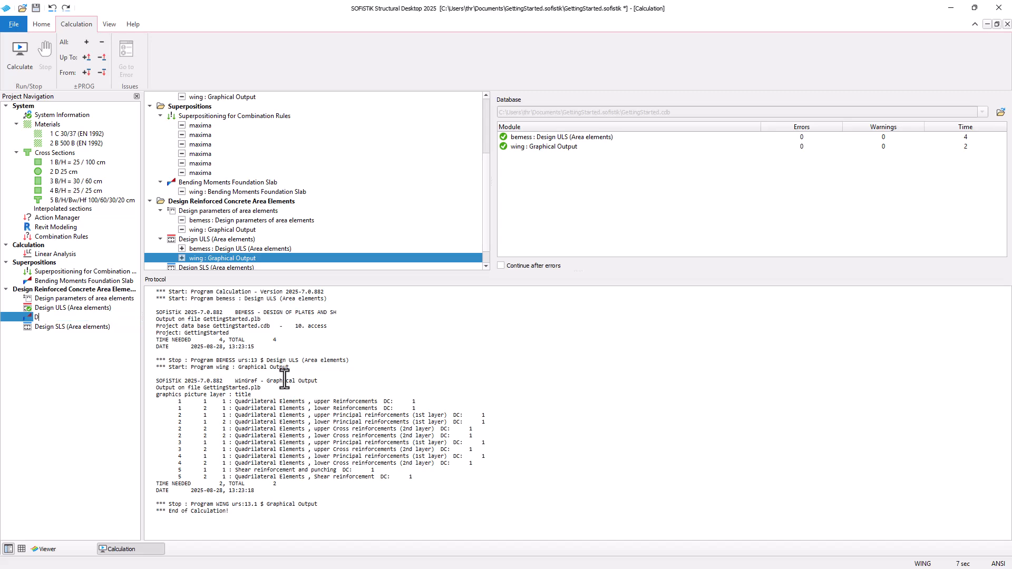
text(esign ULS Foundation Slab)
key(Return)
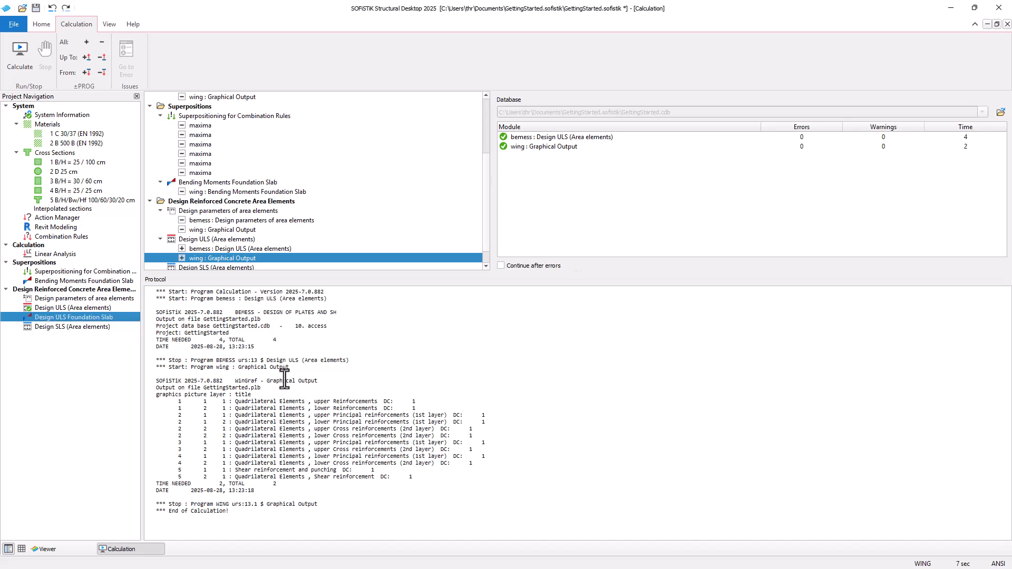
Step: Open the new task in Graphic and browse the design reinforcement results of the quadrilateral elements
double_click(100, 317)
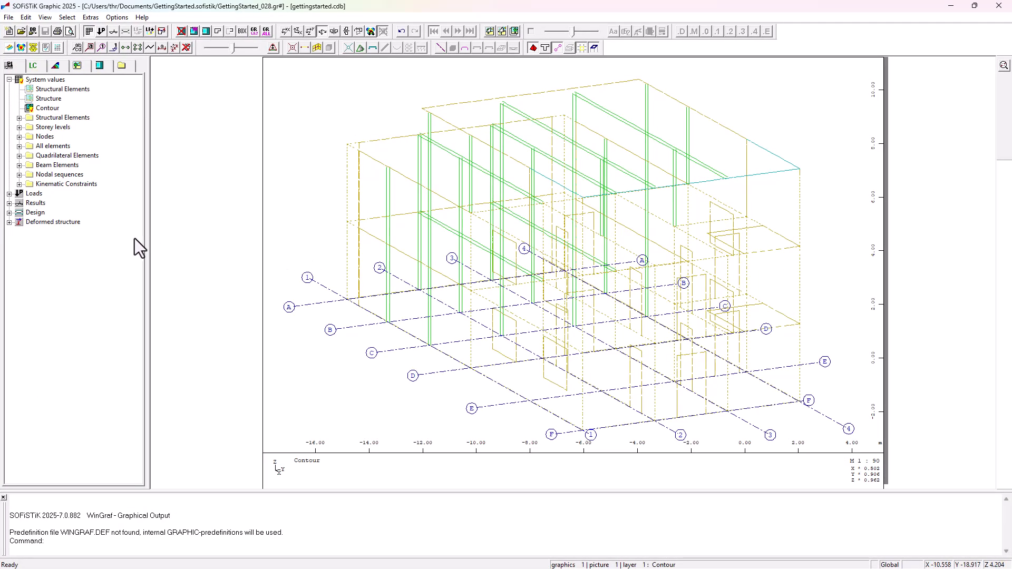
click(9, 213)
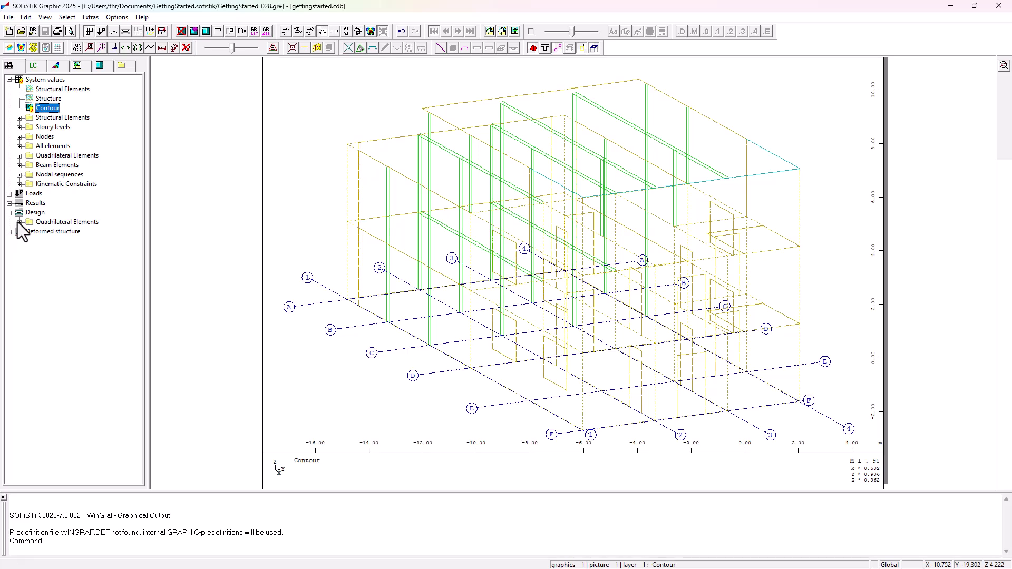
click(19, 222)
click(30, 232)
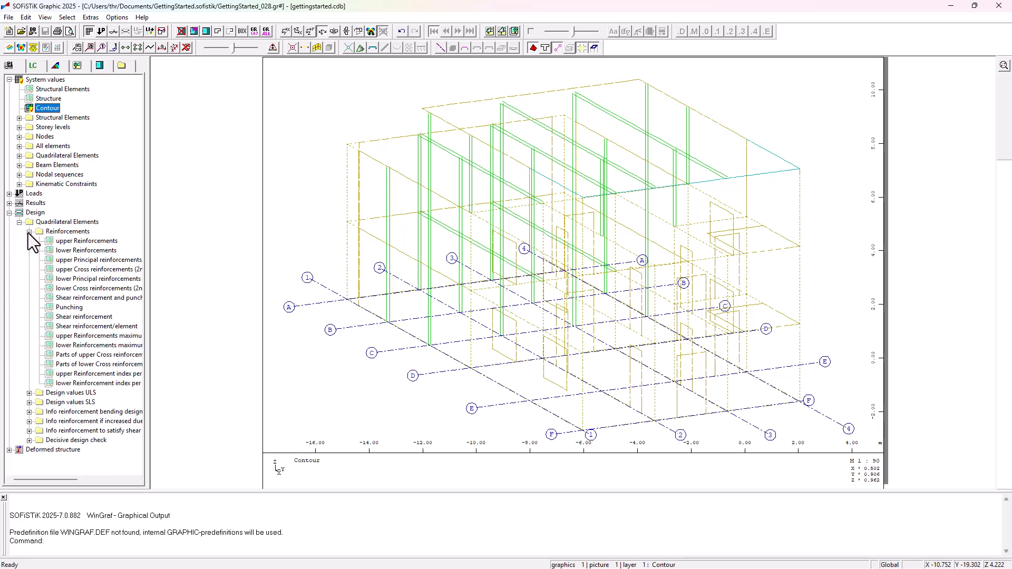
double_click(72, 244)
click(74, 251)
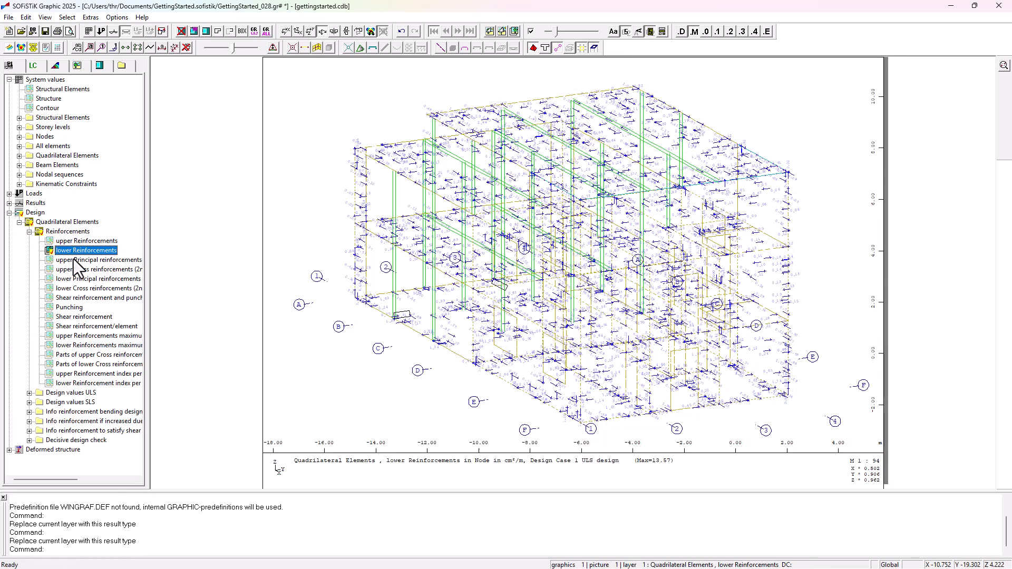
click(74, 261)
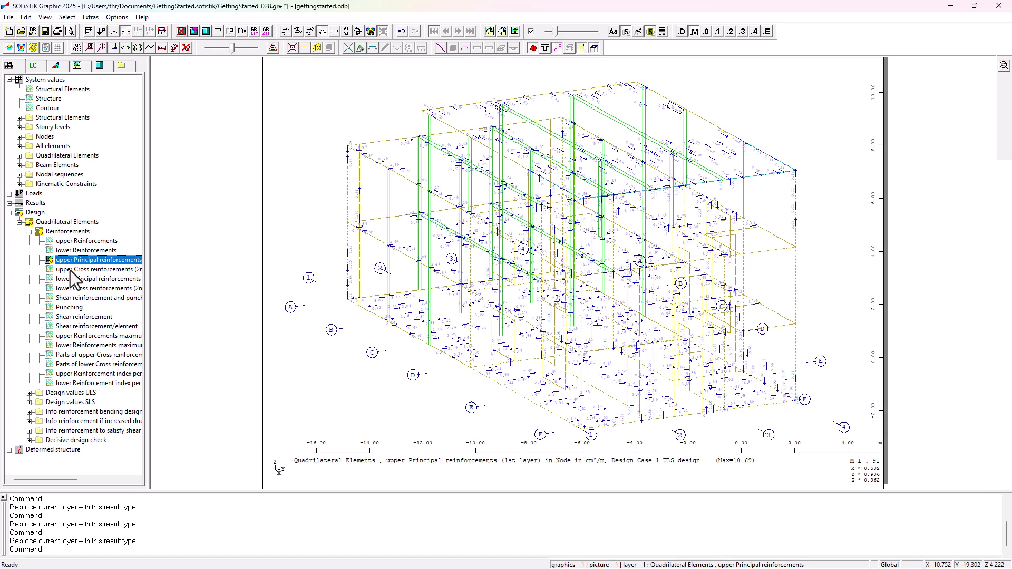
click(70, 271)
click(68, 280)
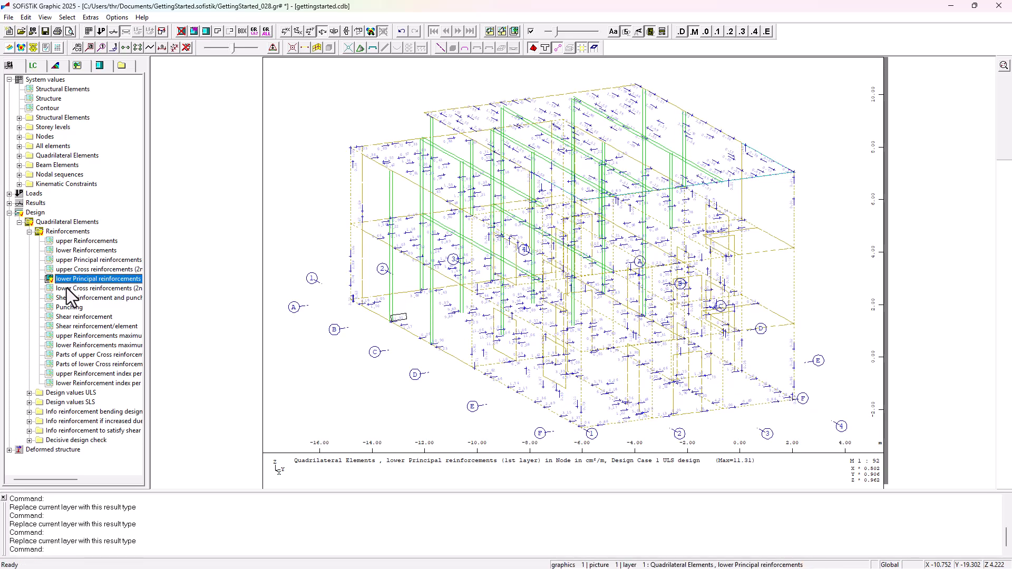
click(67, 288)
click(68, 299)
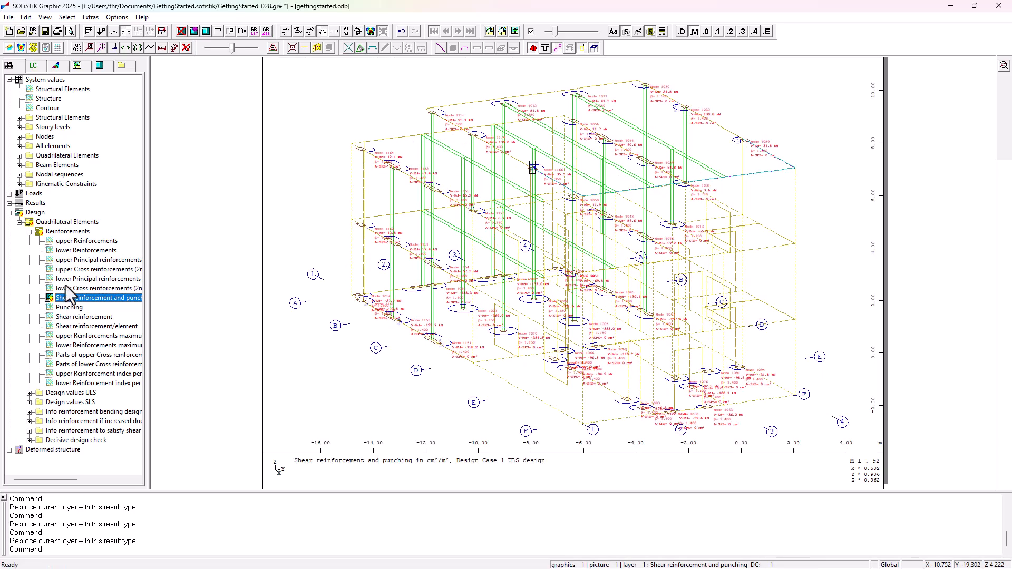
Step: Show the upper principal reinforcement and restrict the displayed quadrilateral element groups to group 10 only
click(69, 260)
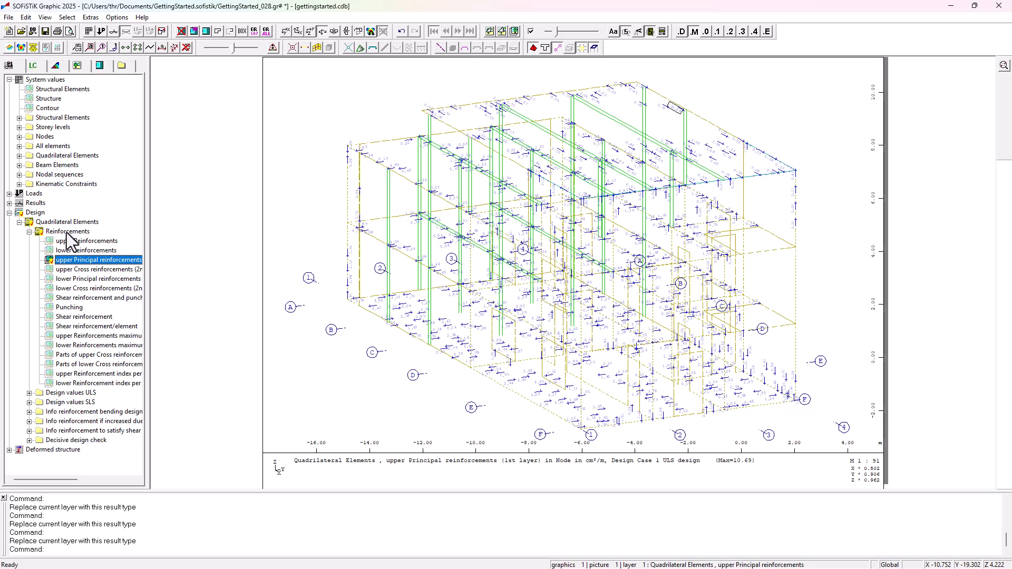
click(76, 65)
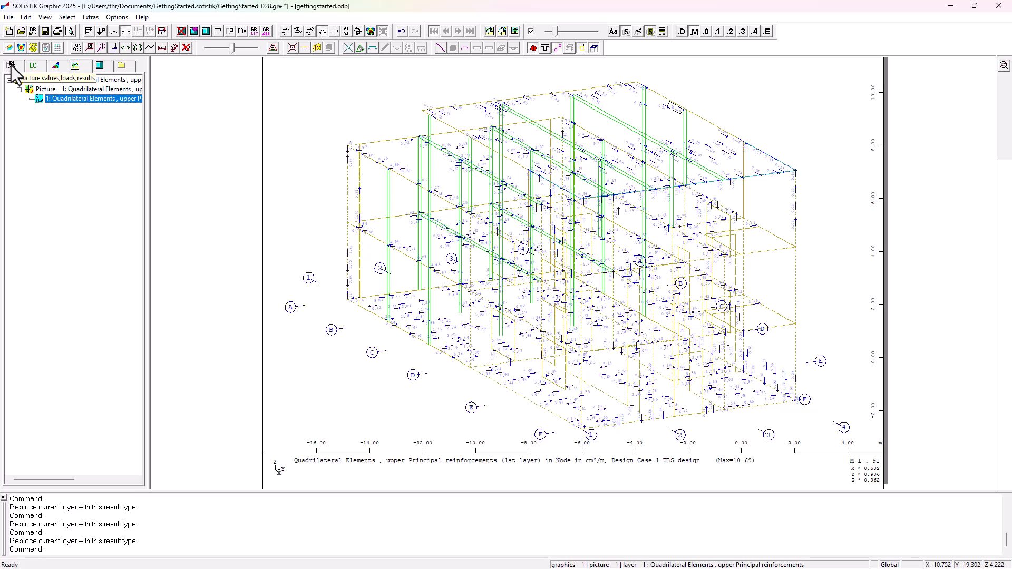
click(253, 32)
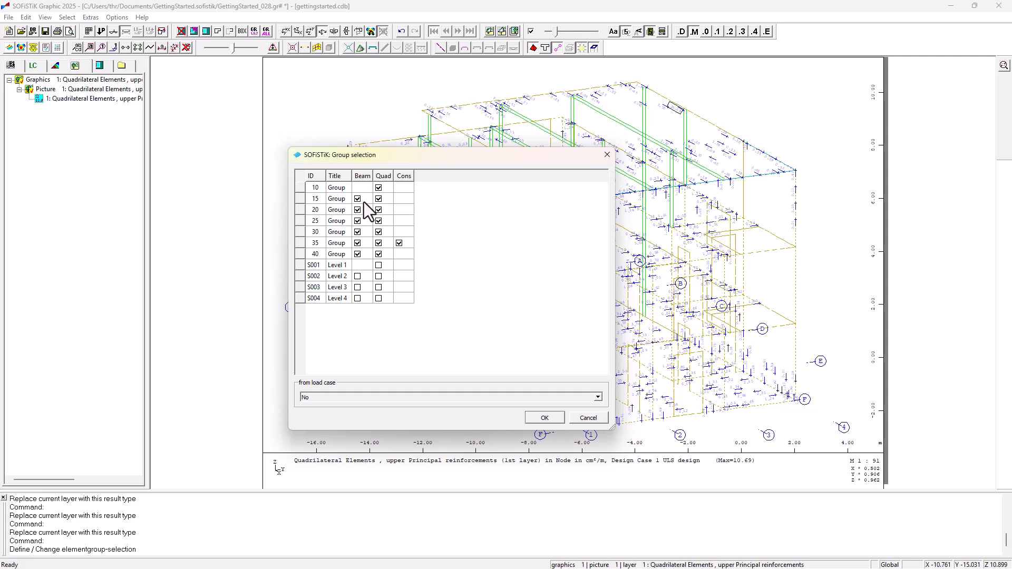
right_click(387, 200)
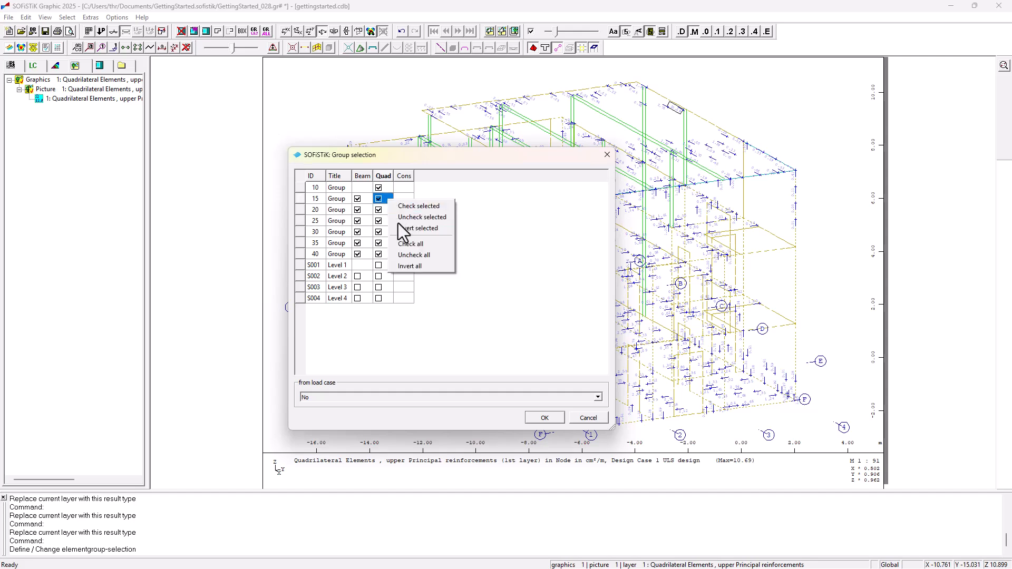
click(416, 255)
click(379, 187)
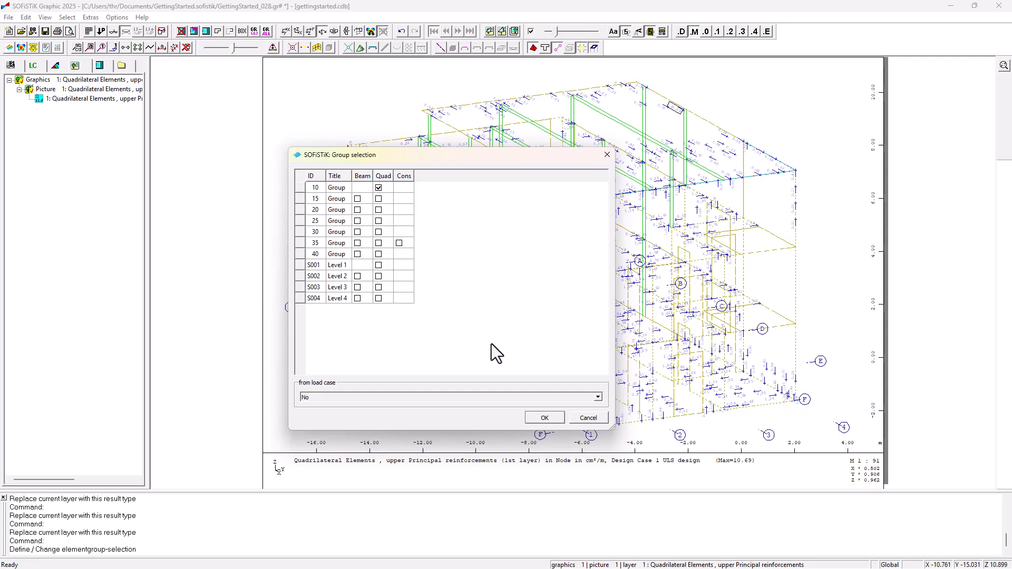
click(536, 416)
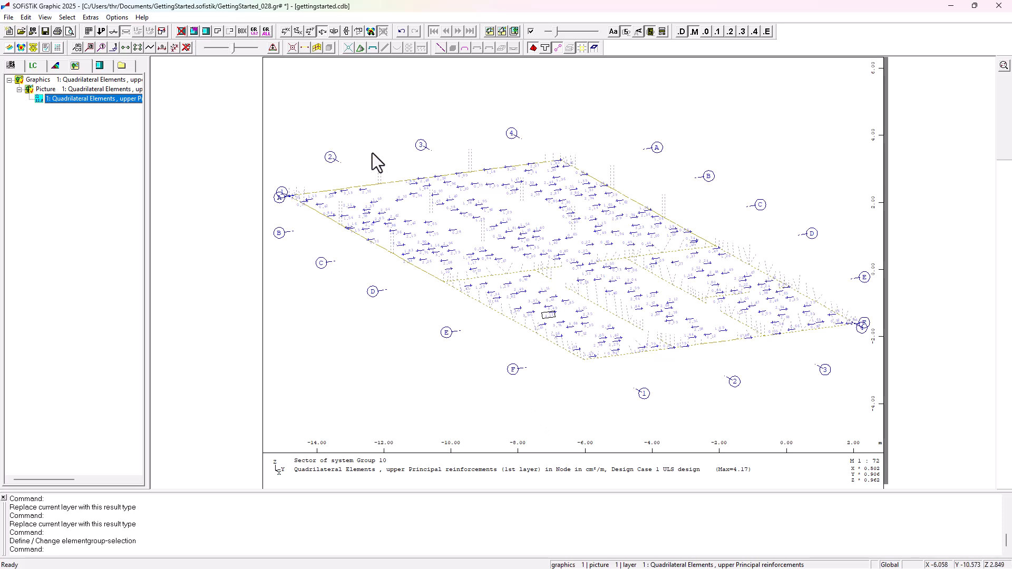
Step: Switch to a plan view, plot the lower principal reinforcement, and save it as a layer
click(285, 31)
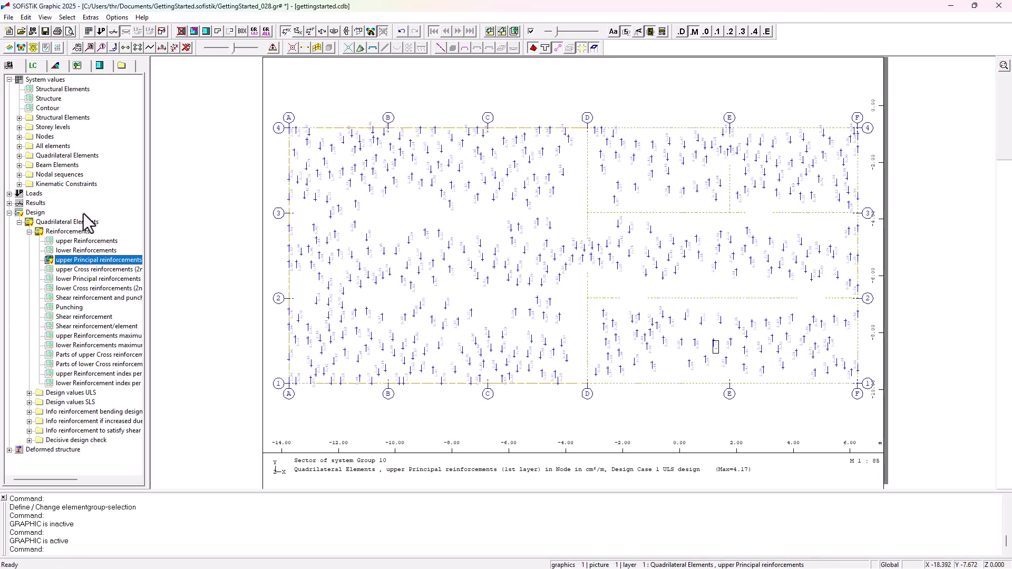
click(97, 279)
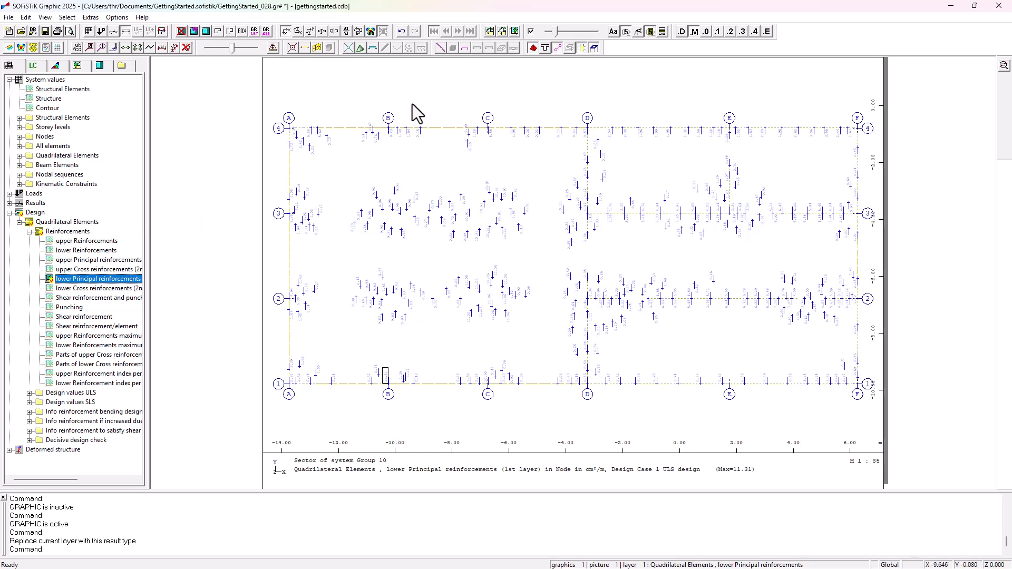
click(514, 32)
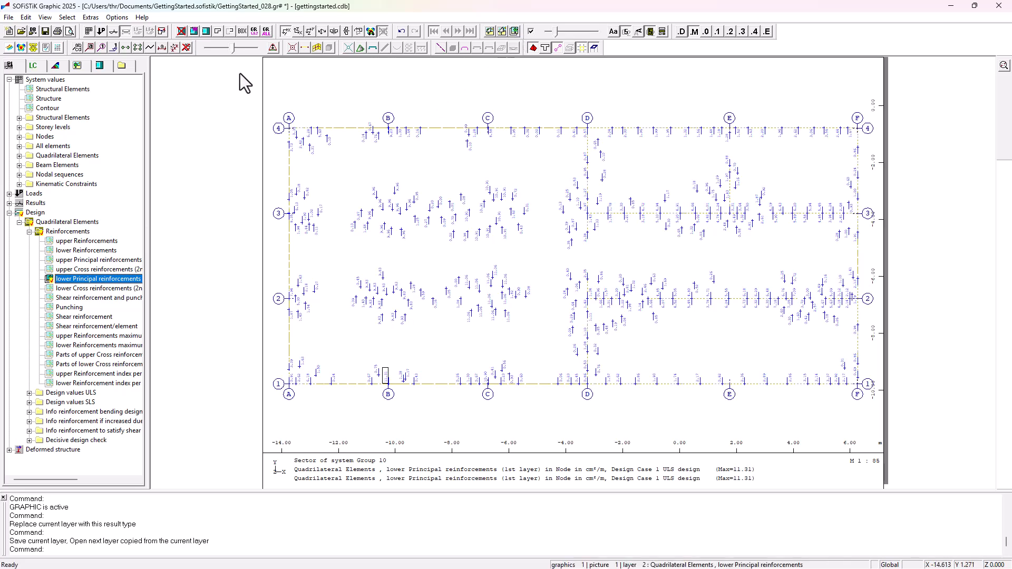
Step: Add a Structure layer and a Punching results layer on top of the reinforcement plot
click(57, 99)
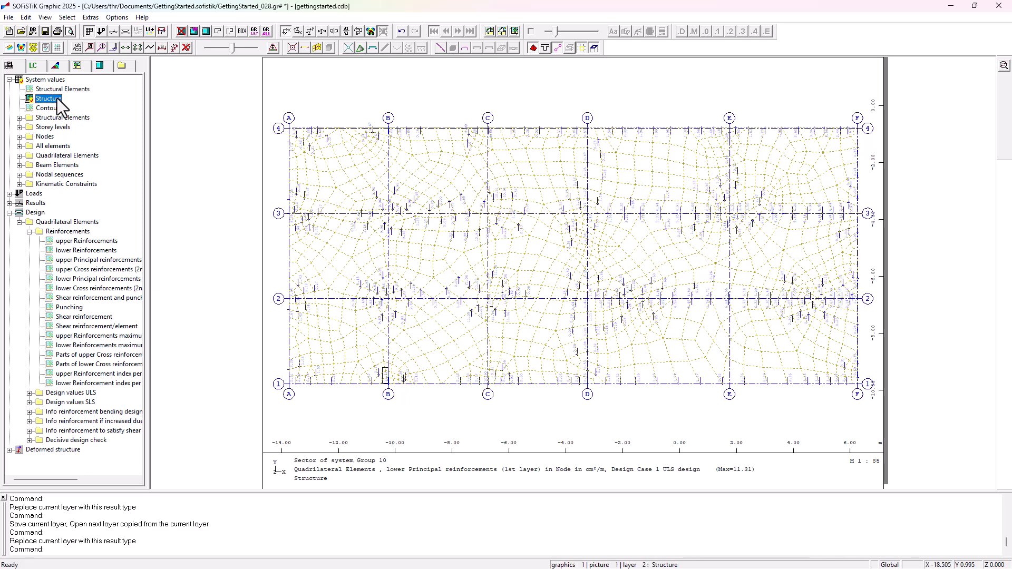
click(515, 32)
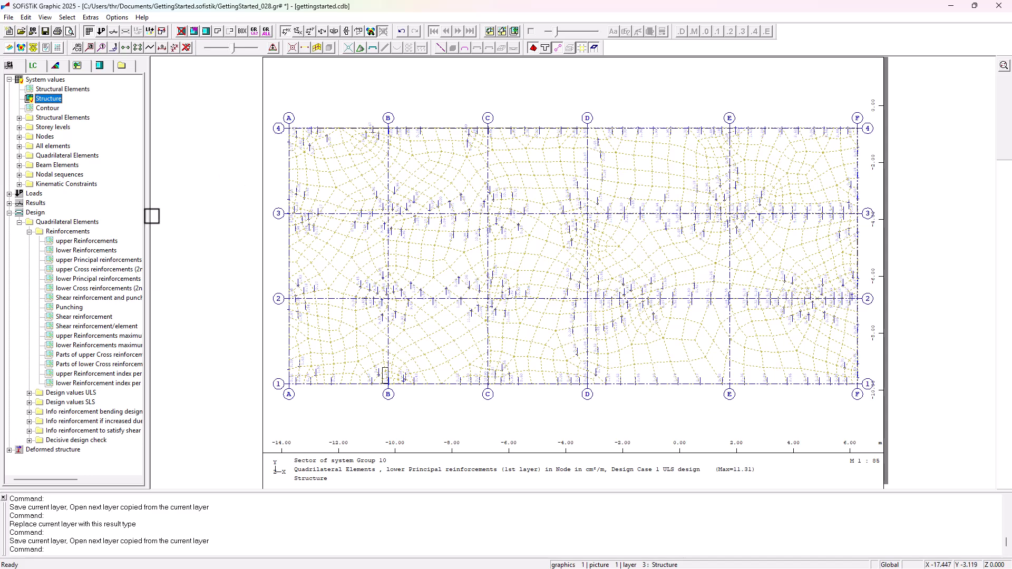
click(75, 308)
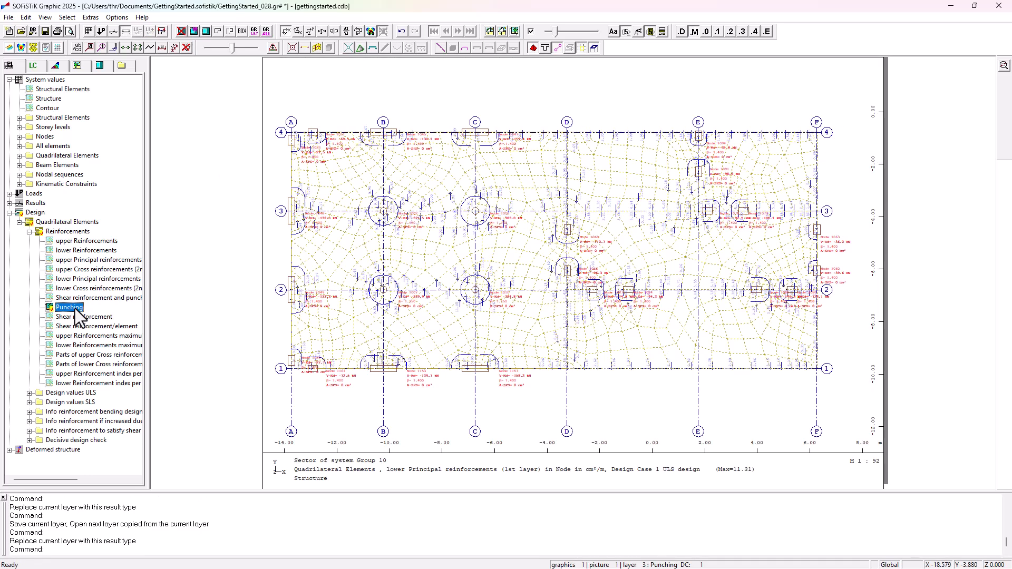
Step: Set the lower principal reinforcement layer to one decimal place and display it as element values
click(79, 67)
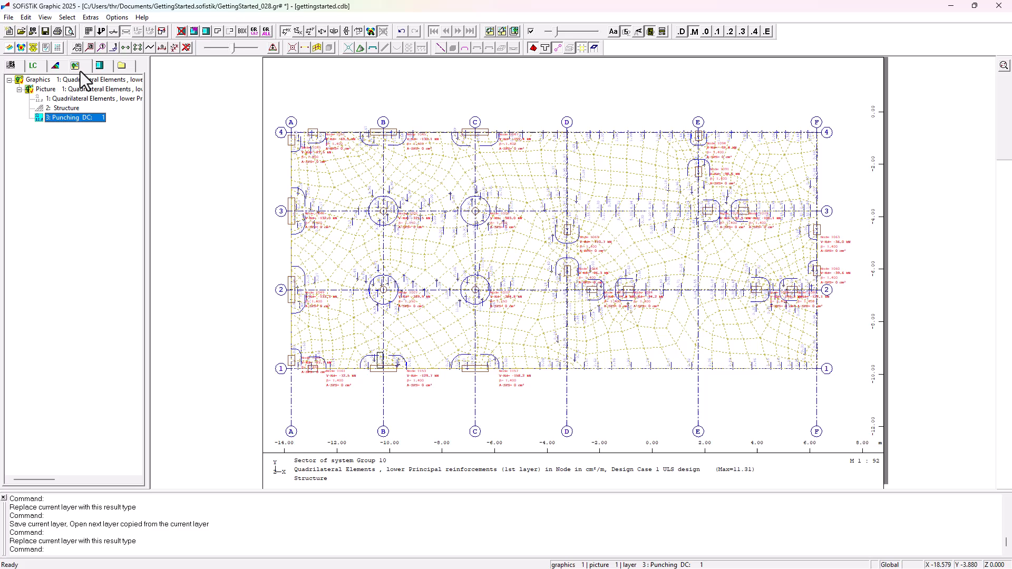
click(90, 98)
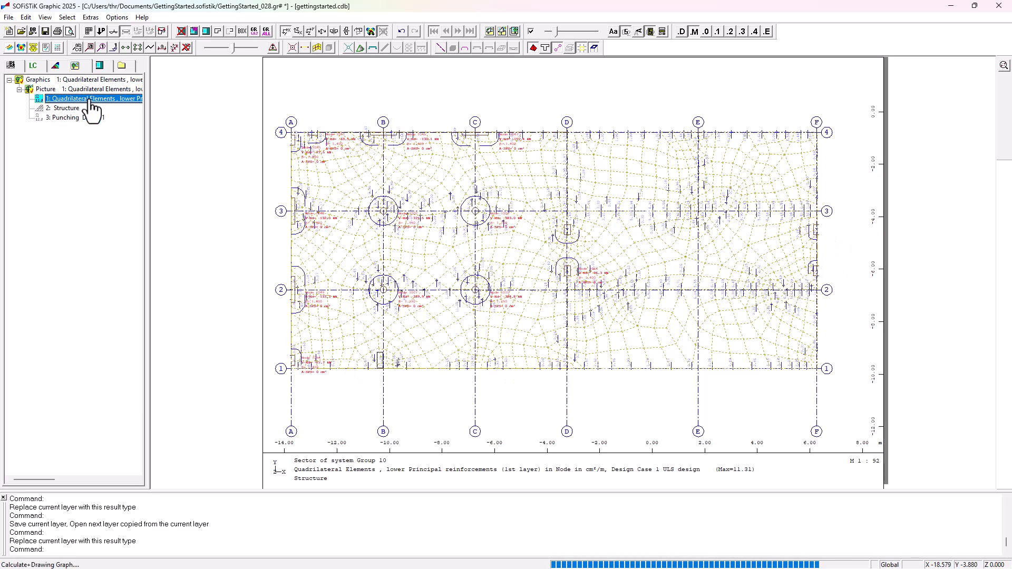
click(720, 32)
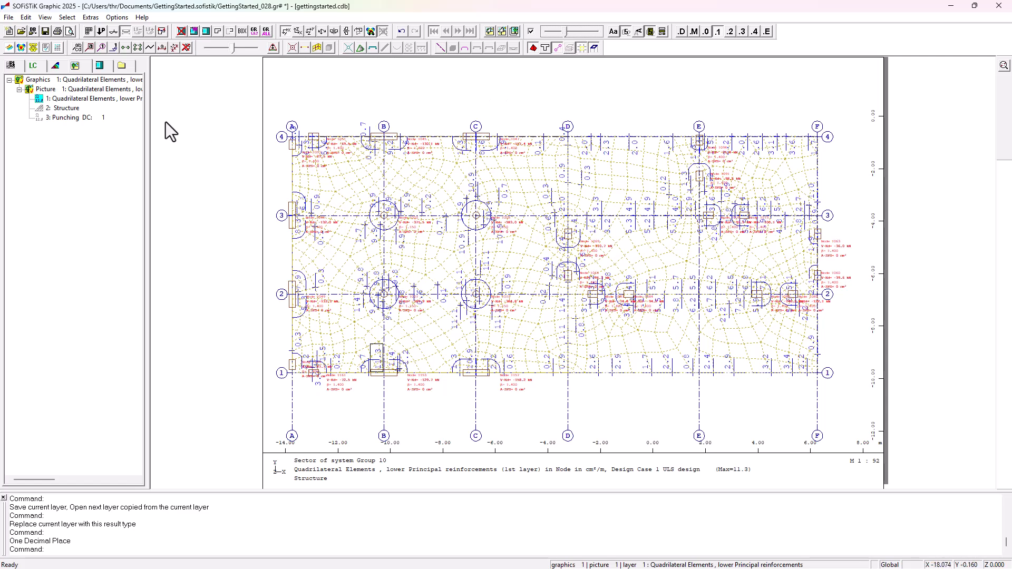
click(83, 117)
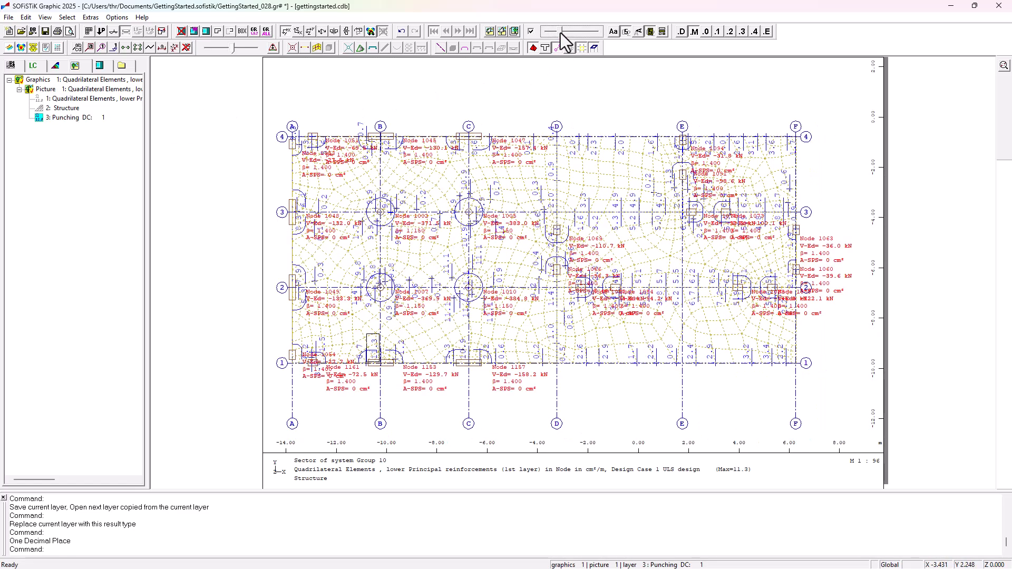
click(128, 98)
click(53, 66)
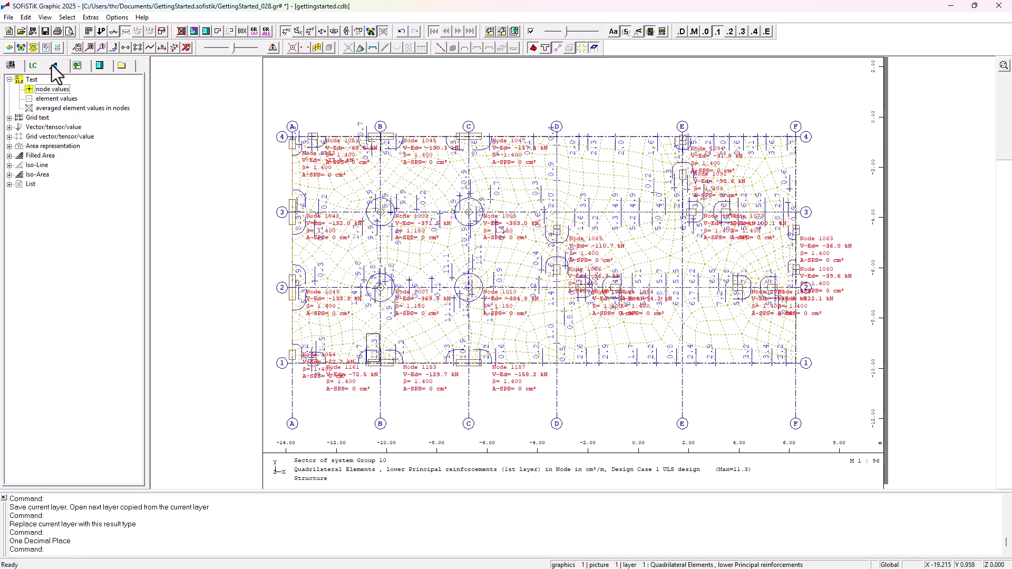
click(56, 100)
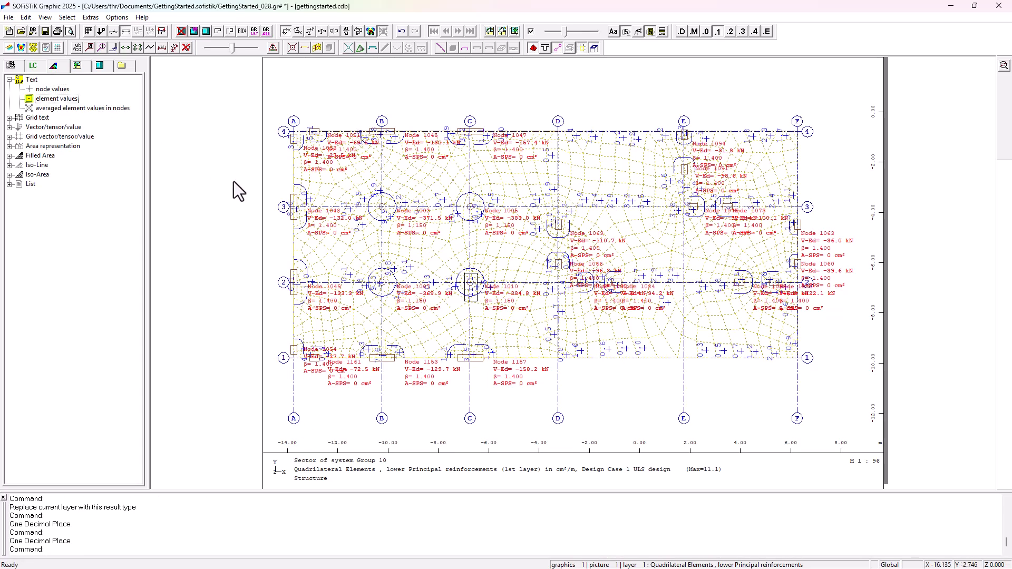
Step: Open the reinforcement layer's result definitions and review its Structure, Symbol+Colour and Text settings
click(84, 68)
double_click(94, 99)
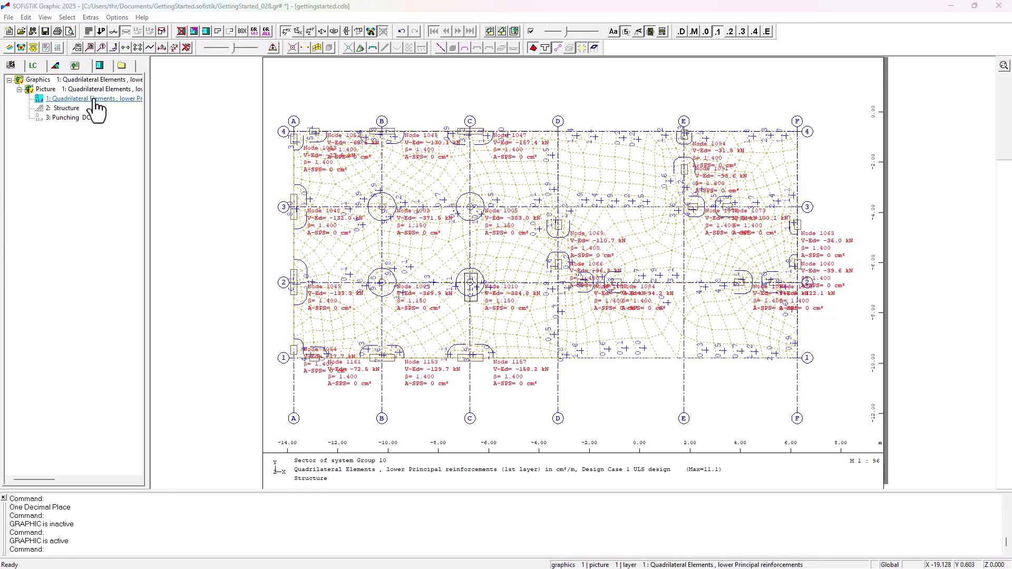
click(404, 141)
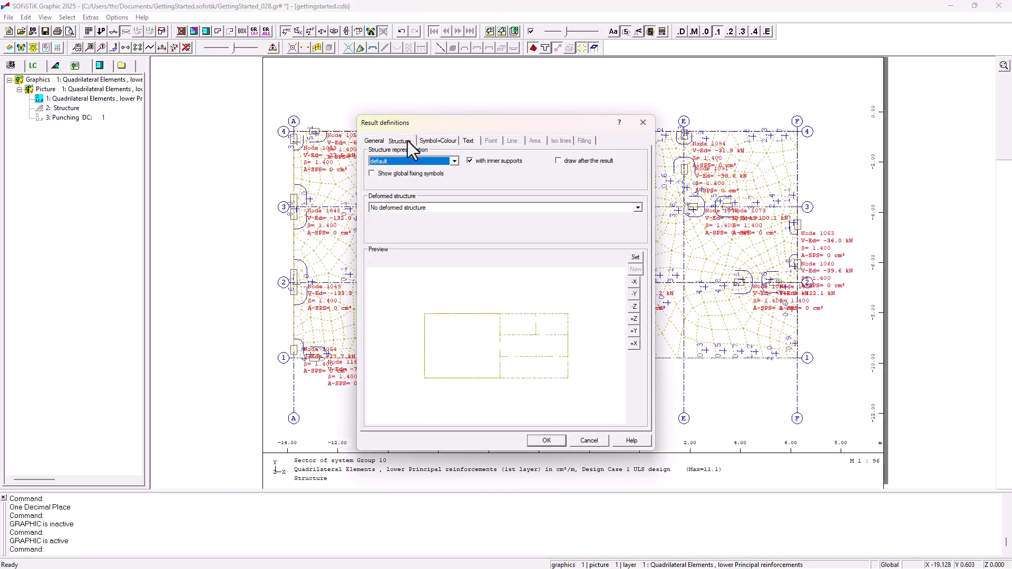
click(430, 141)
click(469, 141)
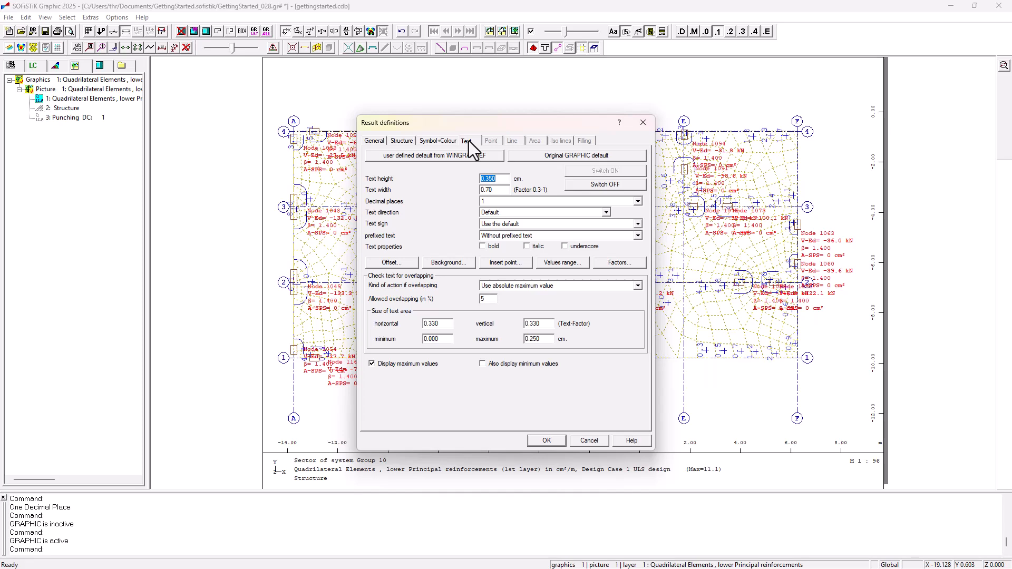
click(551, 444)
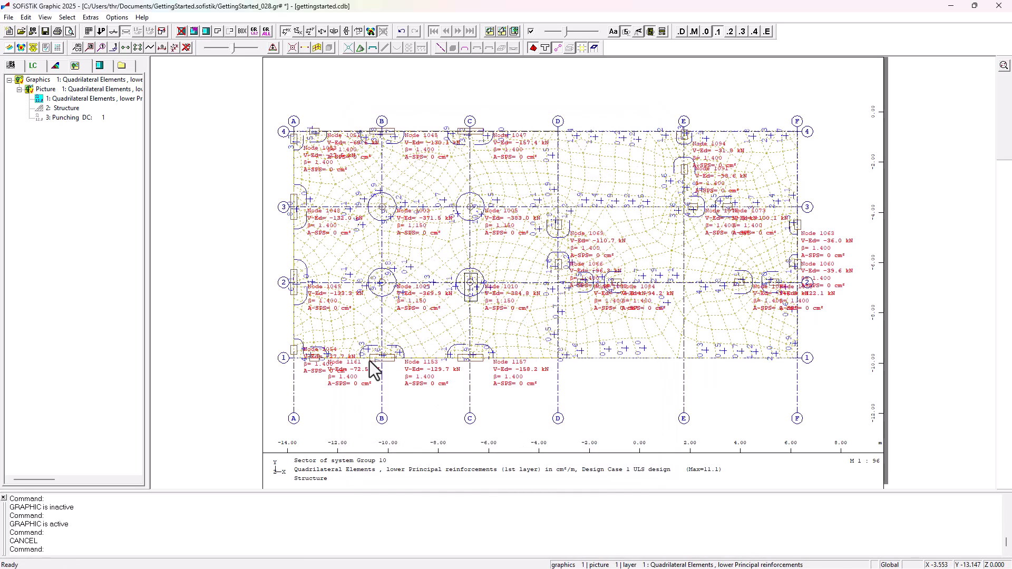
Step: Zoom into the column punching area between axes B–C and 2–3, then reset the view
click(230, 31)
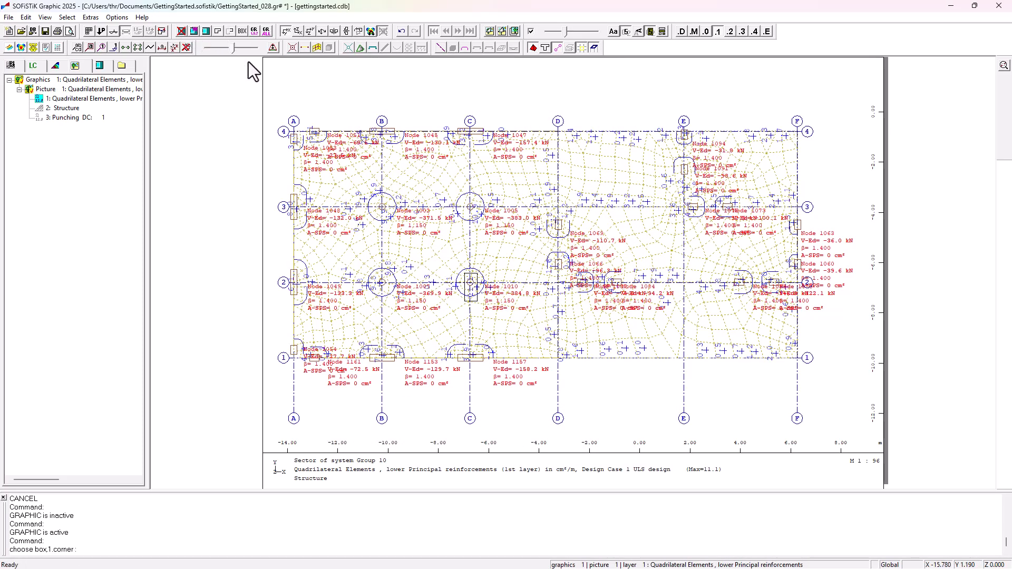
click(345, 184)
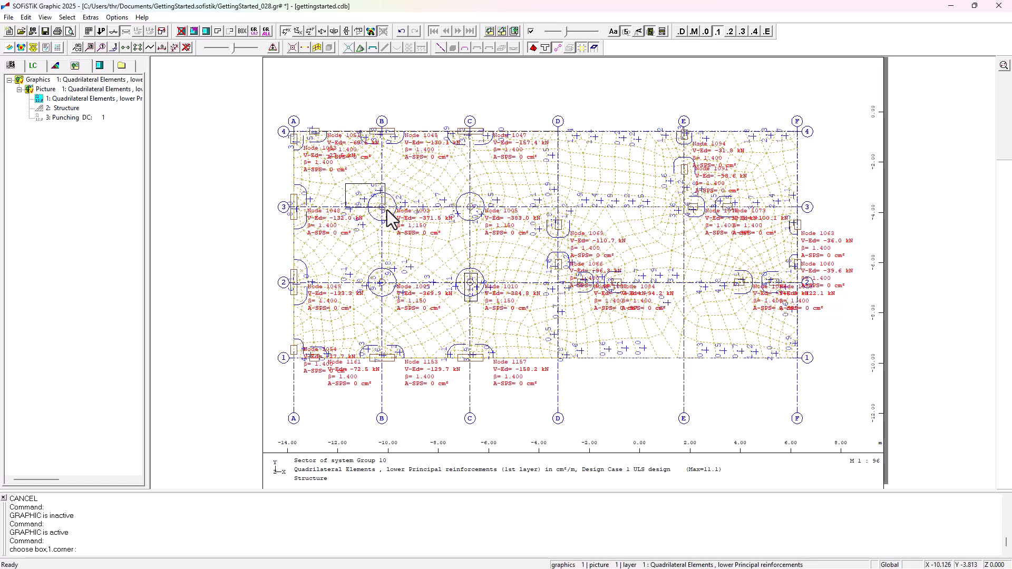
click(536, 321)
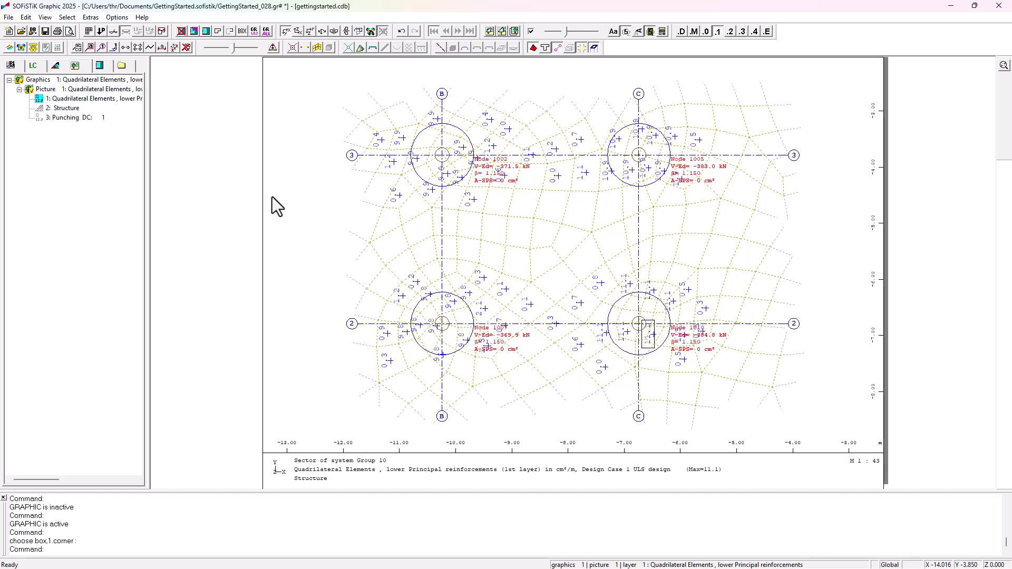
click(216, 33)
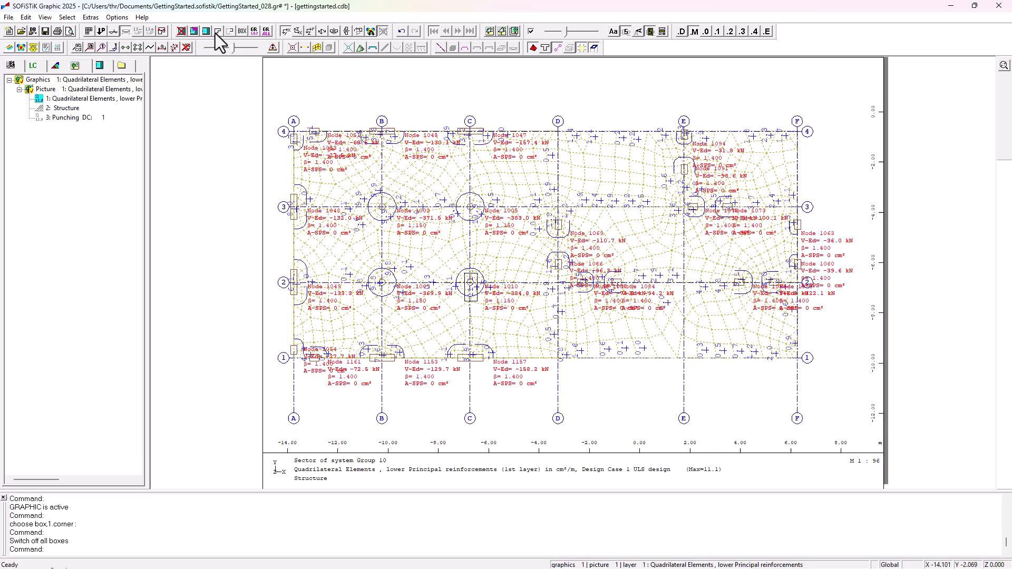
Step: Copy the current graphic and paste it as a second graphic
click(126, 80)
right_click(126, 82)
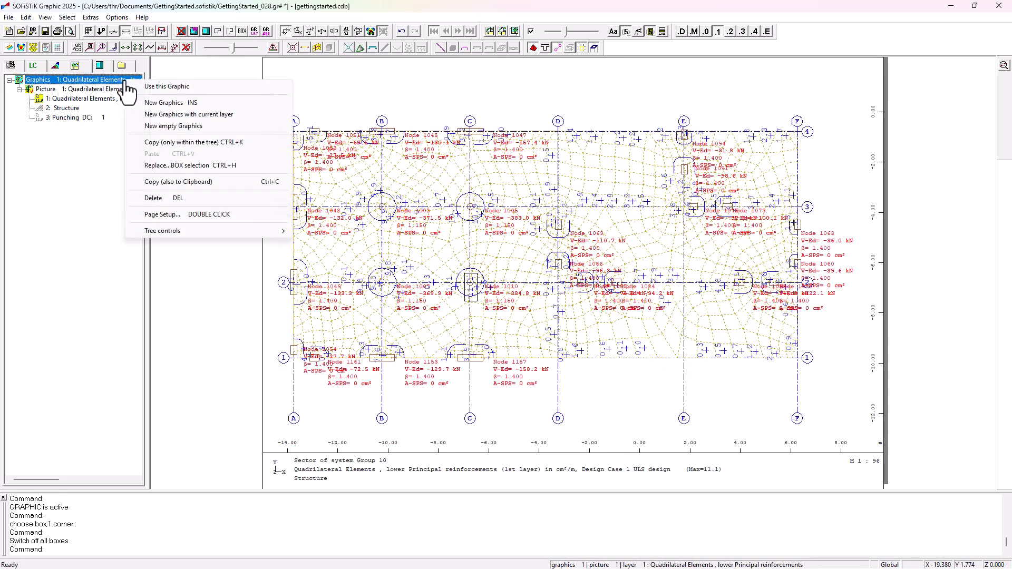
click(168, 183)
right_click(89, 186)
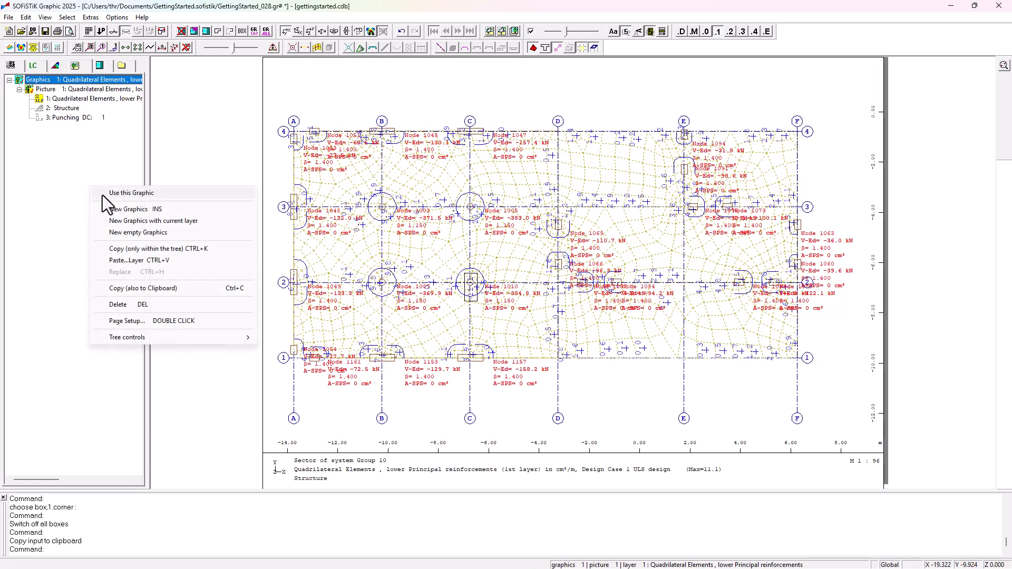
click(137, 262)
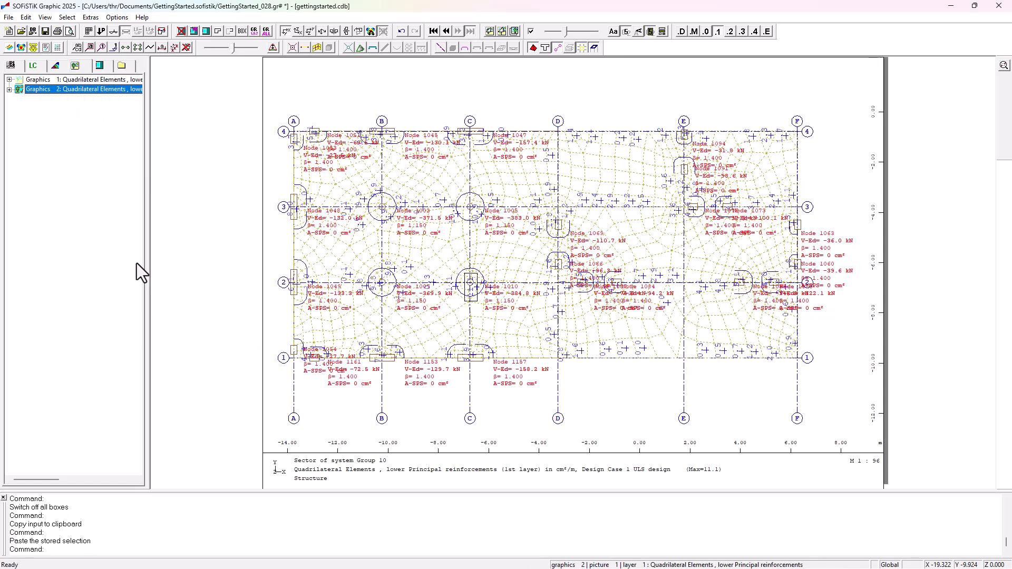
Step: In the second graphic, replace the first layer with the lower cross reinforcement results
click(9, 90)
click(19, 99)
click(42, 108)
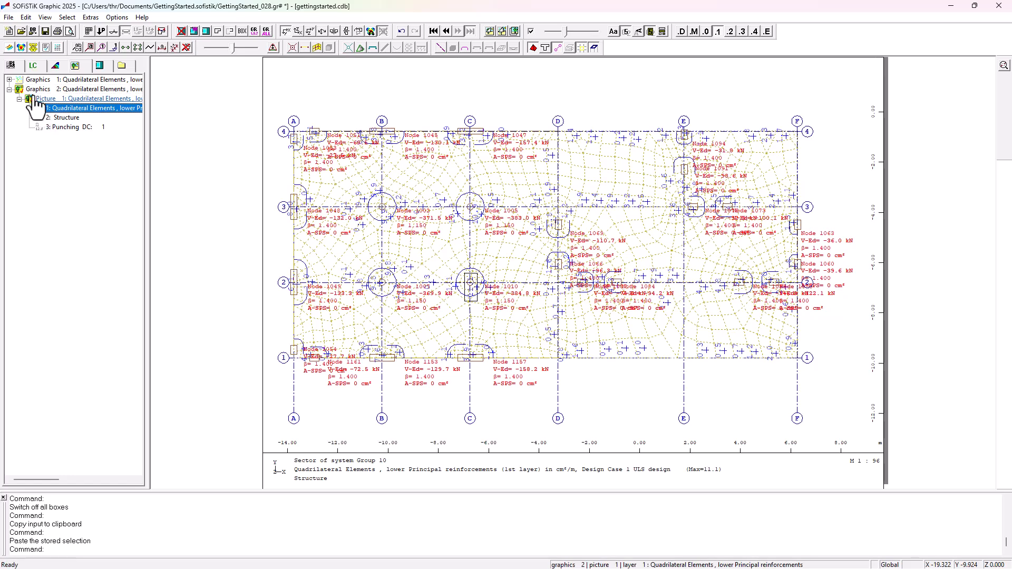
click(11, 67)
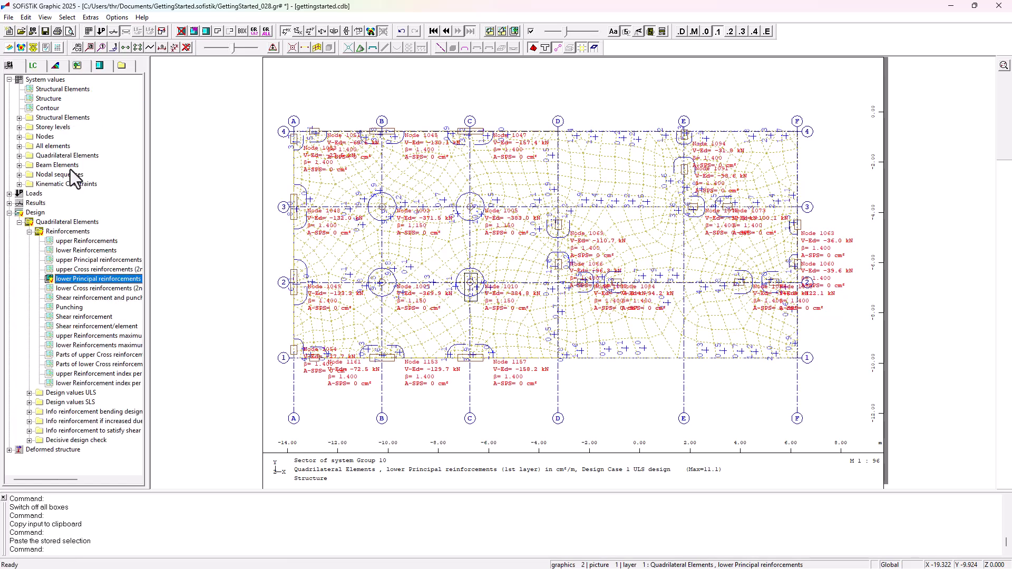
double_click(102, 288)
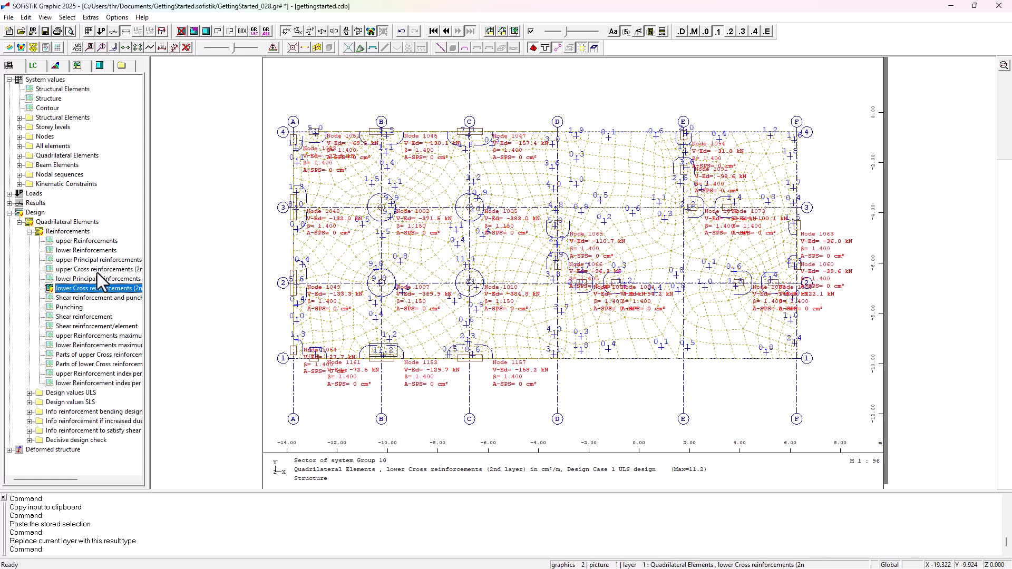
Step: Save and close the graphics, and open the Design SLS (Area elements) task
click(45, 31)
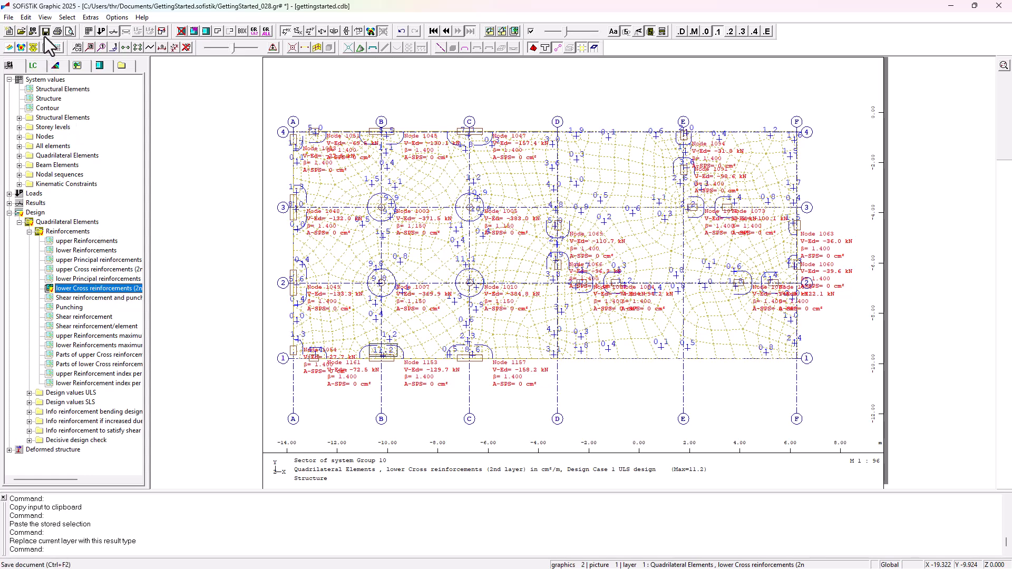
click(999, 6)
key(Return)
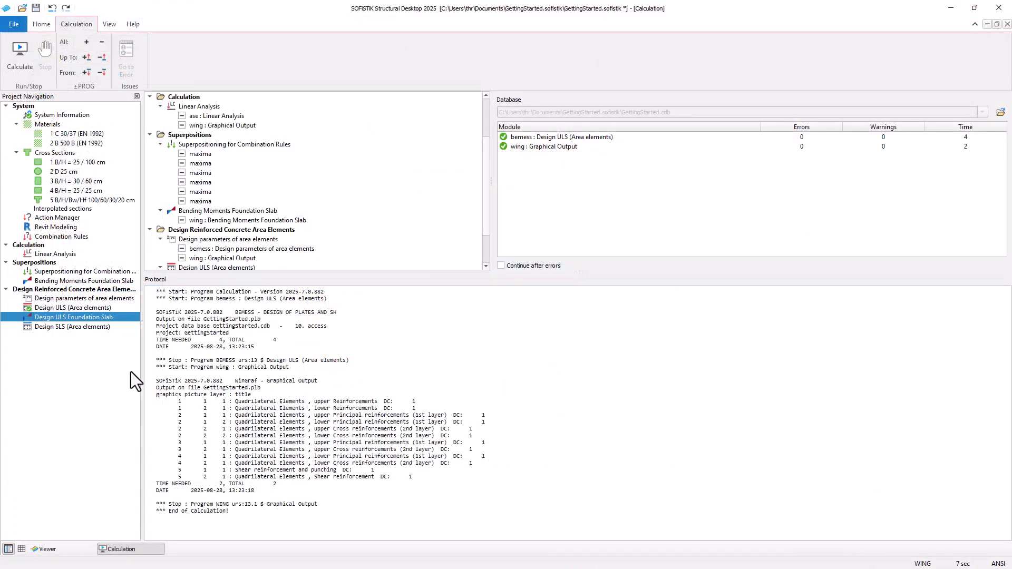
double_click(101, 327)
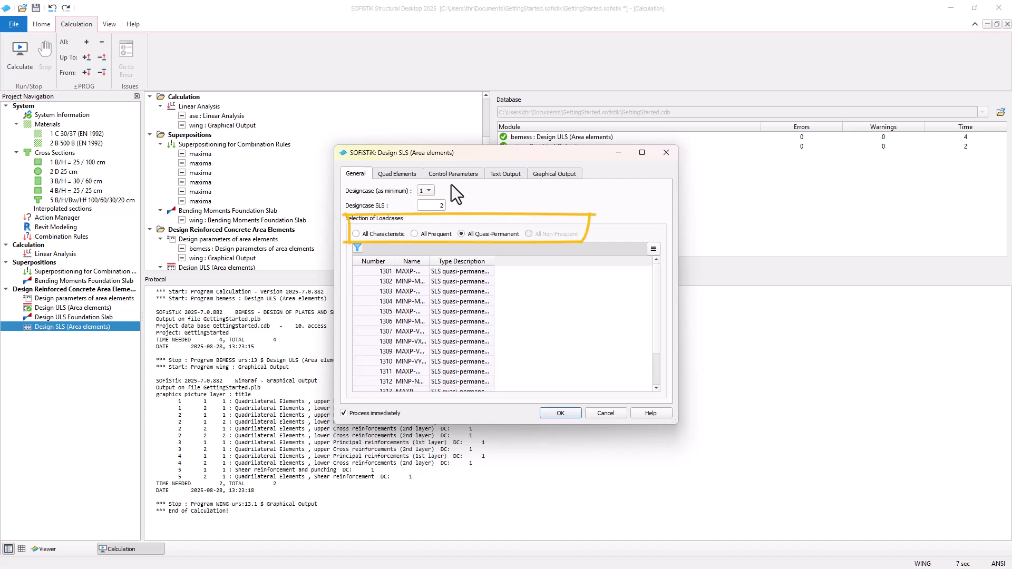
Step: Switch quad element crack width control to direct calculation of crack width and run the SLS design task
click(416, 174)
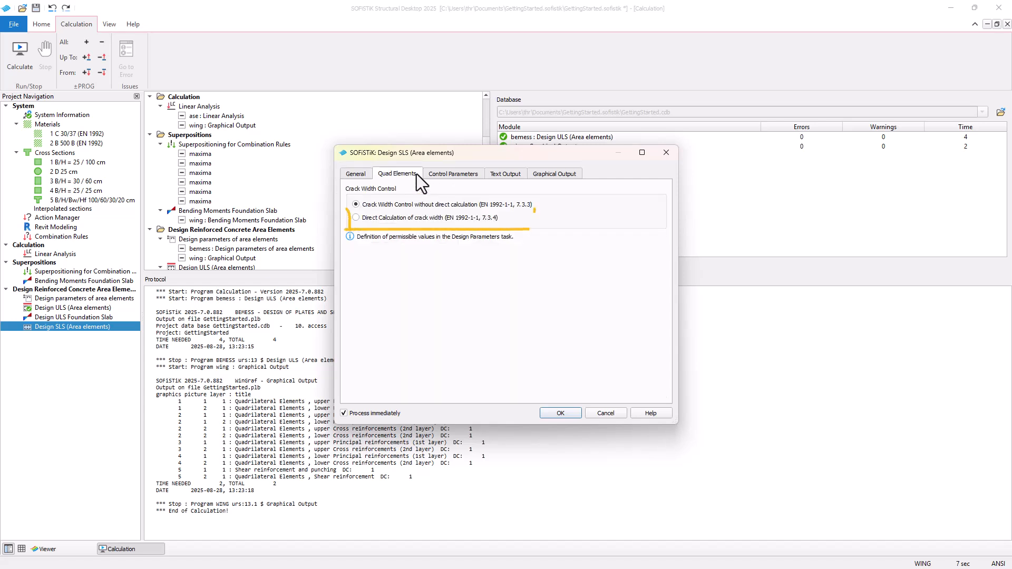
click(429, 219)
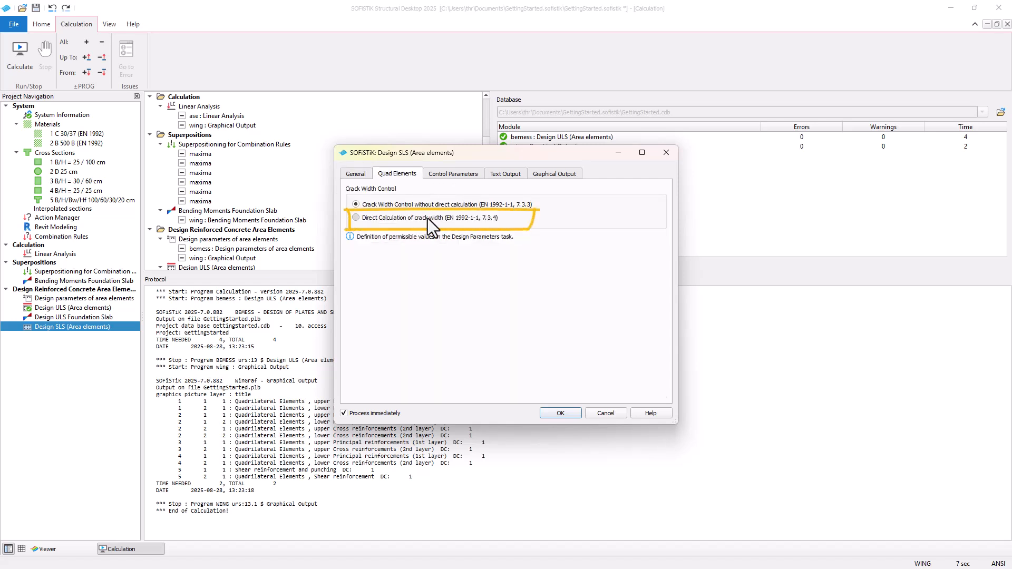
click(567, 413)
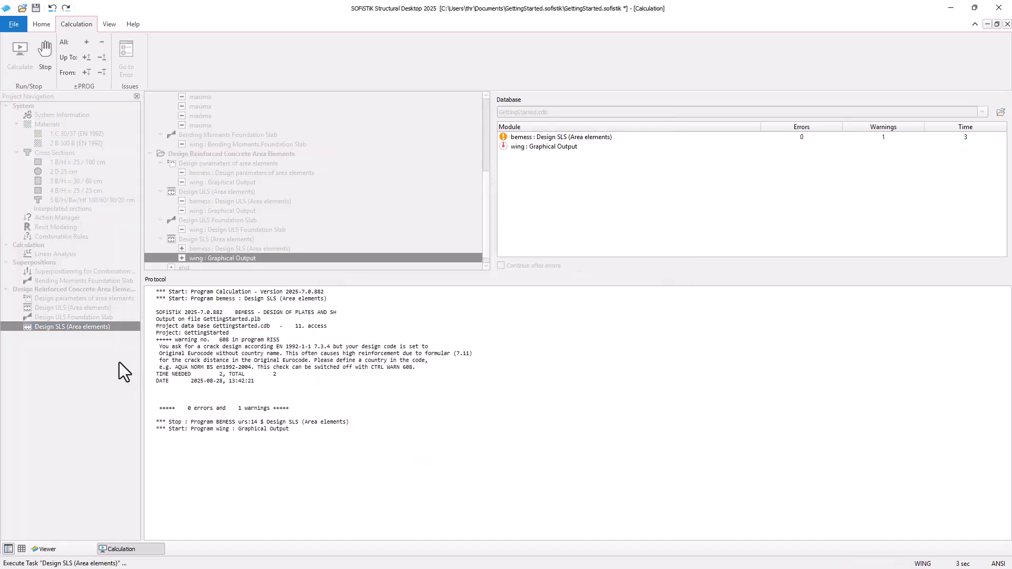
Step: Duplicate the Design ULS Foundation Slab task and move the copy below the Design SLS (Area elements) task
click(108, 317)
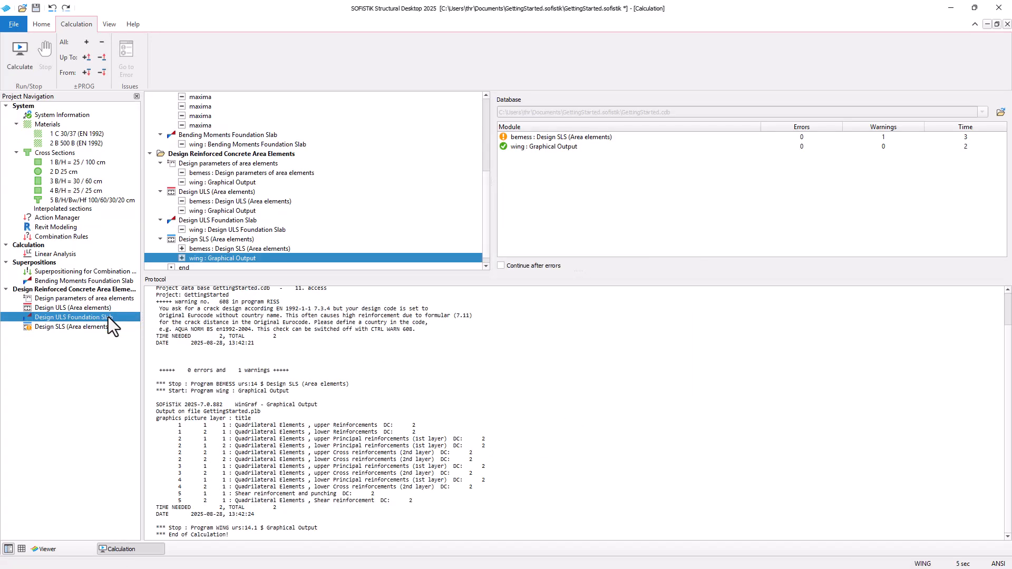
right_click(109, 317)
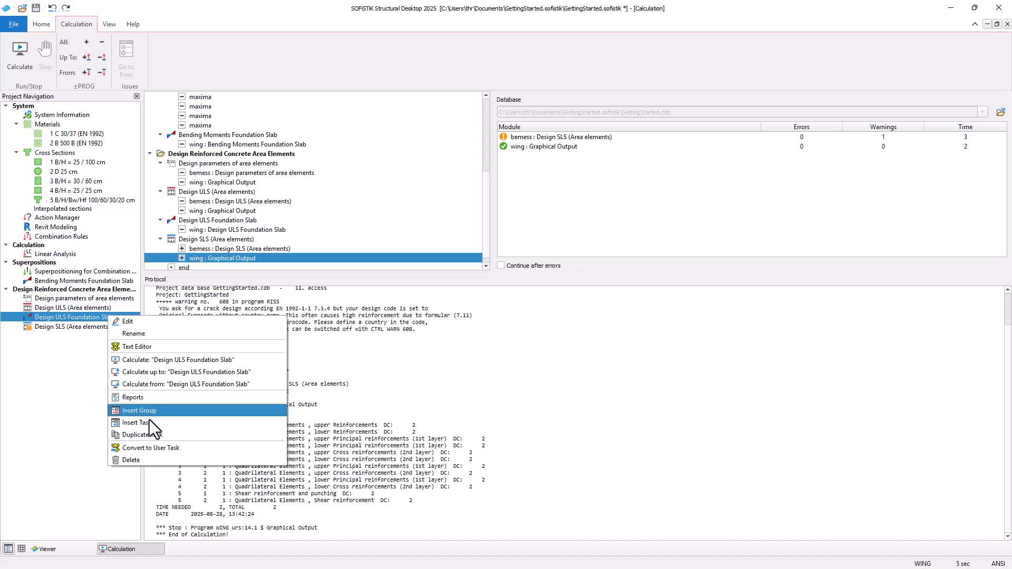
click(162, 438)
drag(73, 330, 71, 343)
Step: Rename the duplicated task to Design SLS Foundation Slab
key(F2)
key(Home)
key(Delete)
key(Delete)
key(Delete)
key(Delete)
key(Delete)
key(Delete)
key(Delete)
key(Delete)
key(Delete)
key(Right)
key(Right)
key(Right)
key(Right)
key(Right)
key(Right)
key(Right)
key(Delete)
text(S)
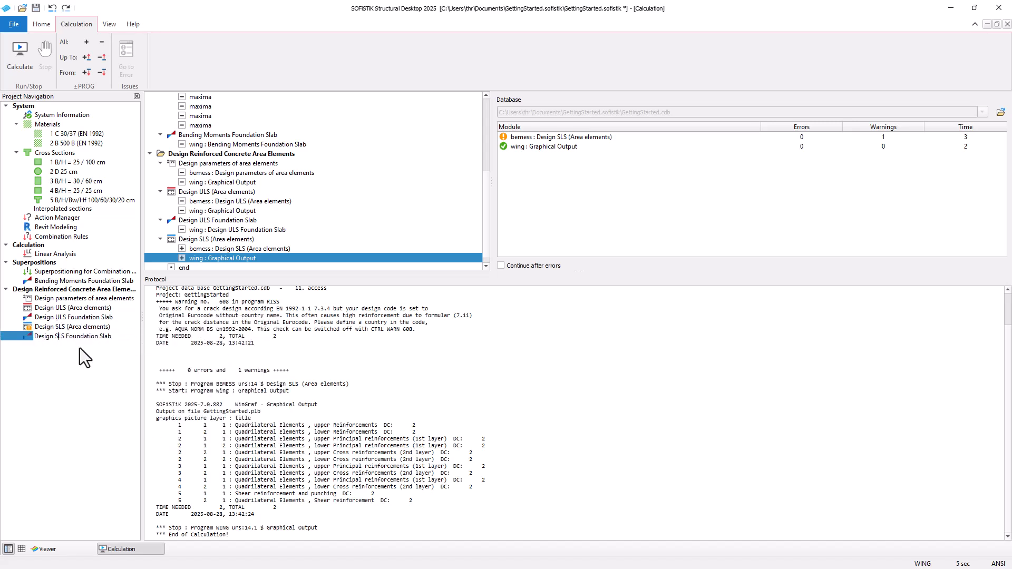
key(Return)
Step: Open the new task's graphics and delete the punching layers from both graphics
double_click(75, 337)
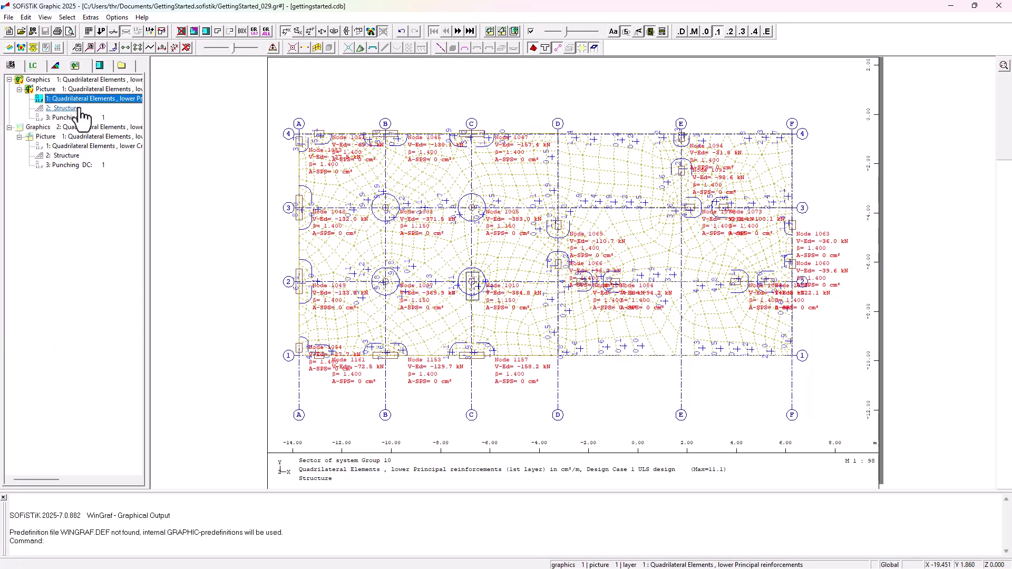
click(85, 118)
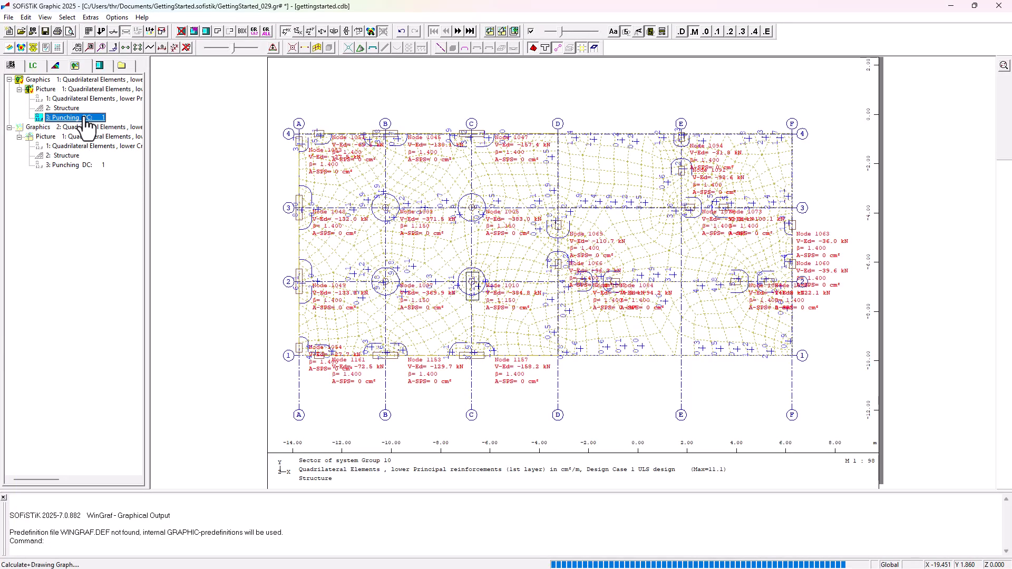
key(Delete)
click(83, 156)
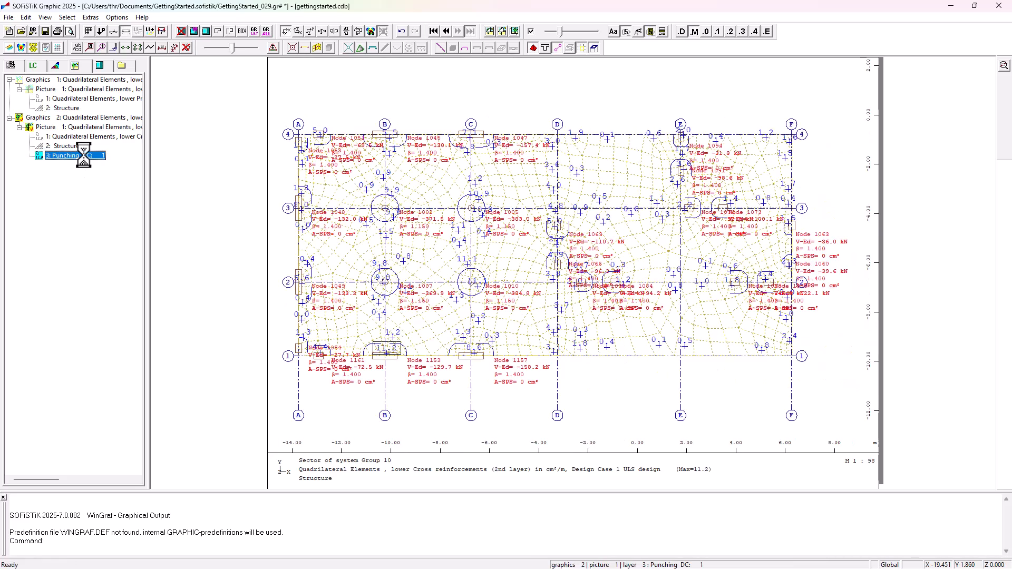
key(Delete)
Step: Set the second graphic's lower cross reinforcement layer to design case 2, After the crack width design
click(78, 137)
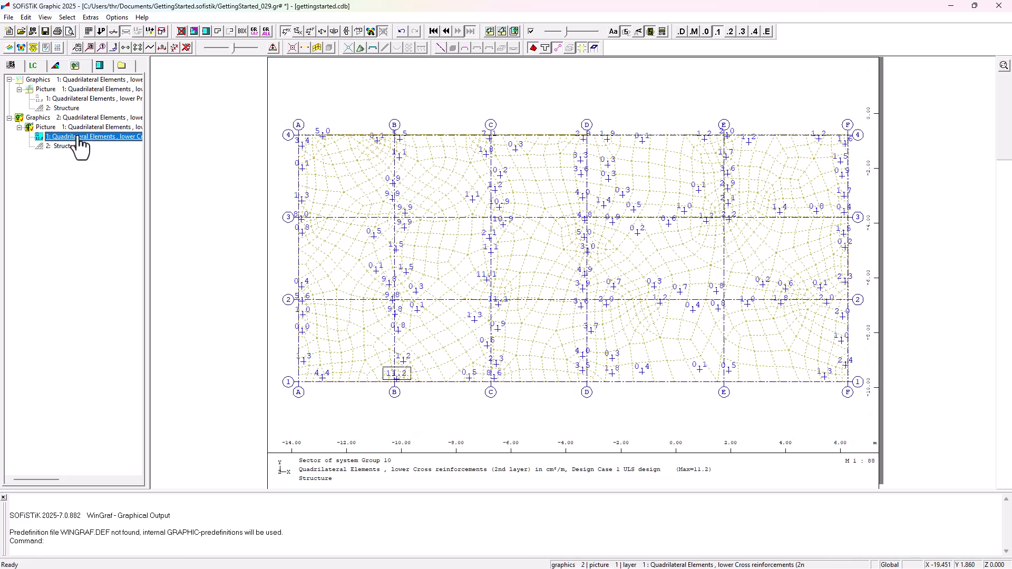
click(38, 67)
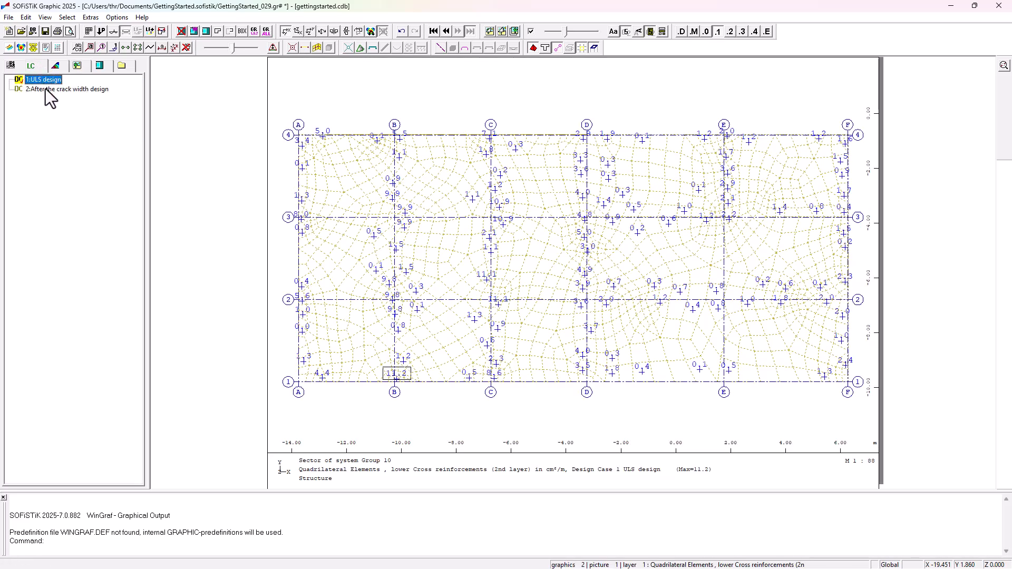
double_click(45, 88)
Step: Set the first graphic's lower principal reinforcement layer to design case 2, comparing it against design case 1
click(77, 66)
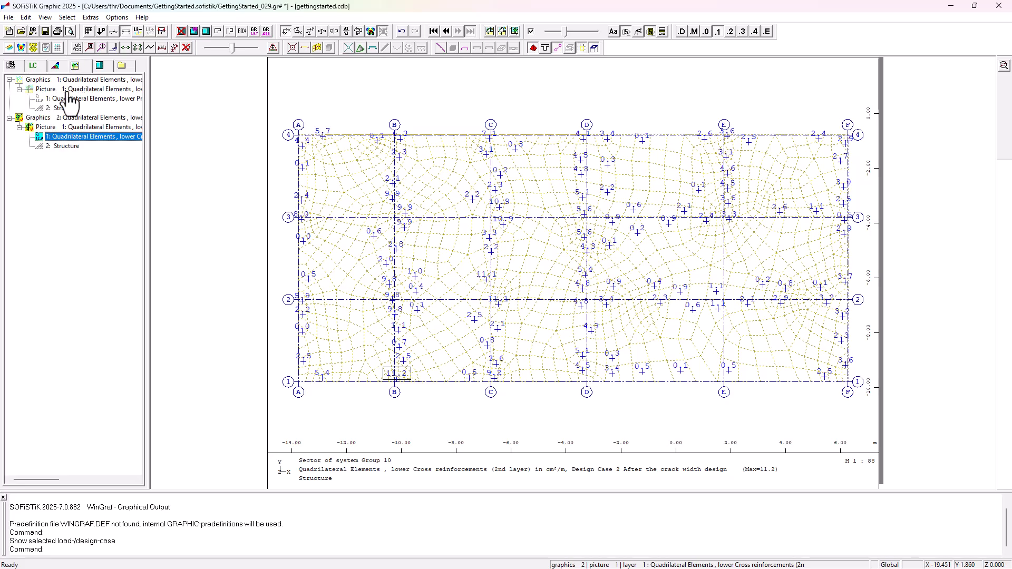
click(61, 100)
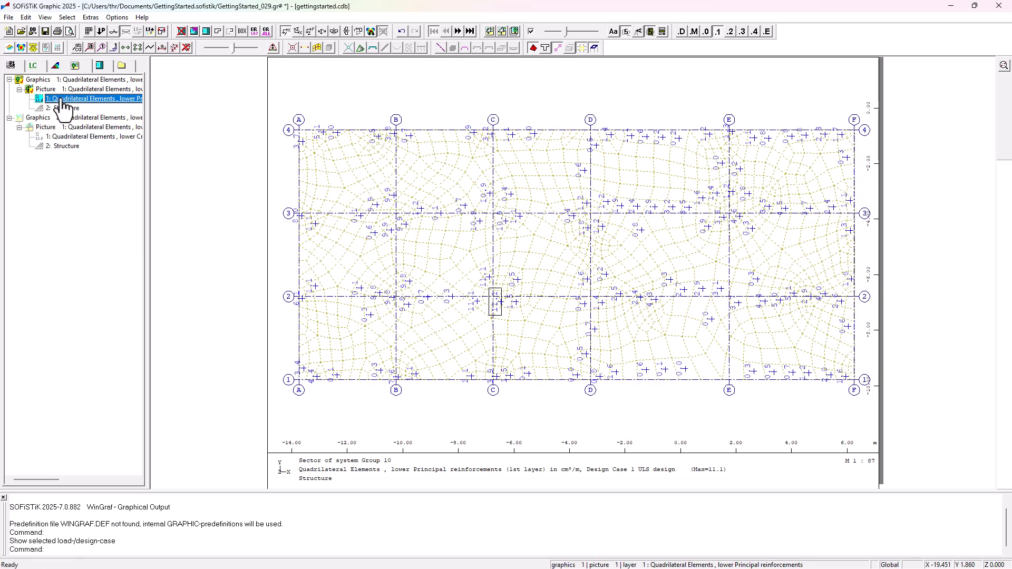
click(35, 70)
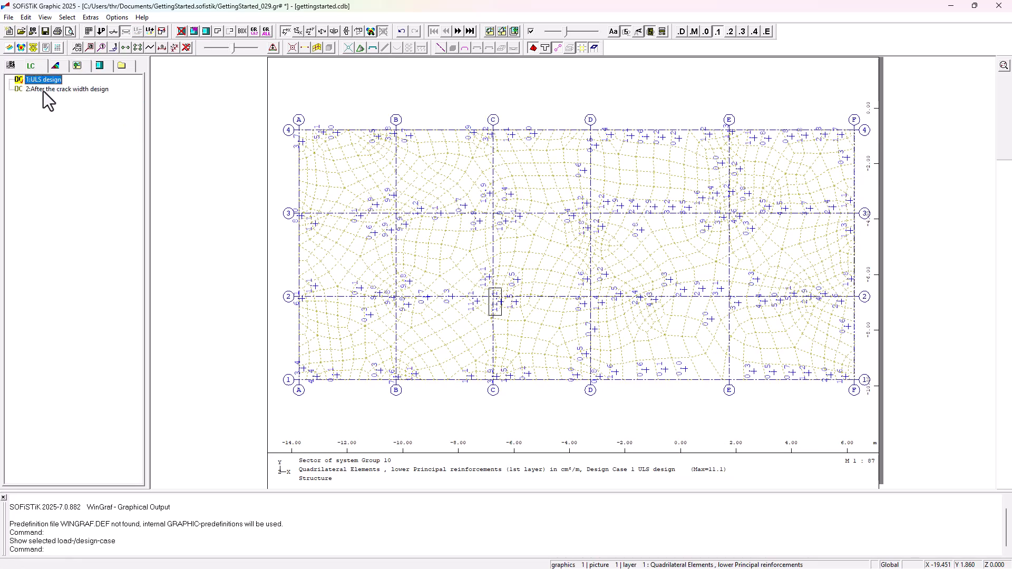
double_click(43, 90)
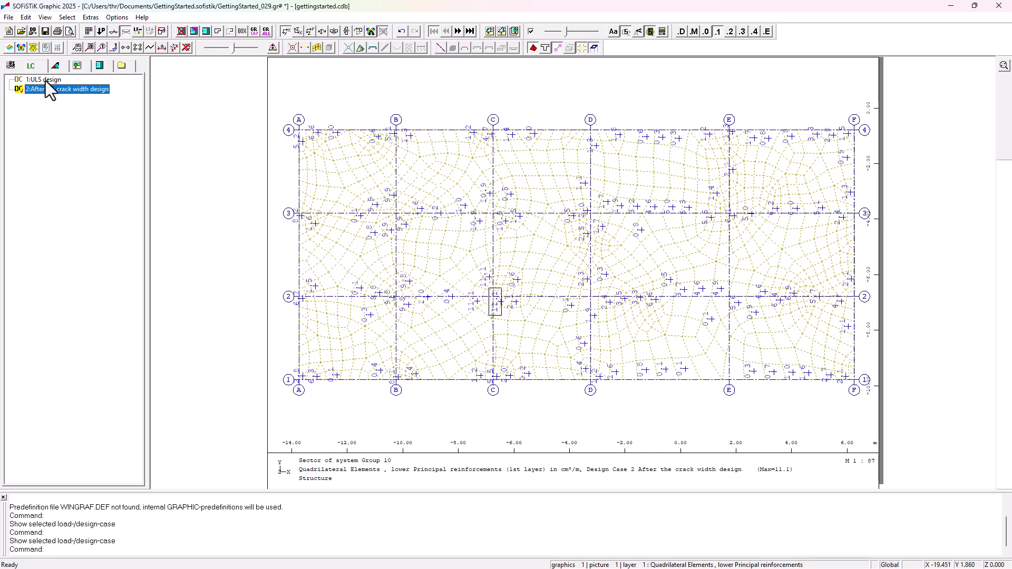
double_click(45, 81)
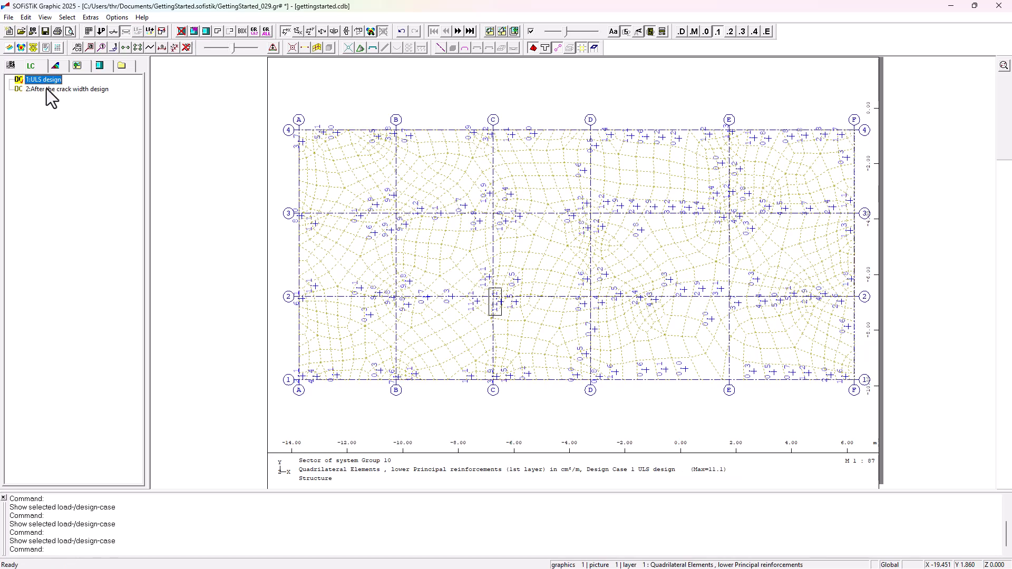
double_click(46, 89)
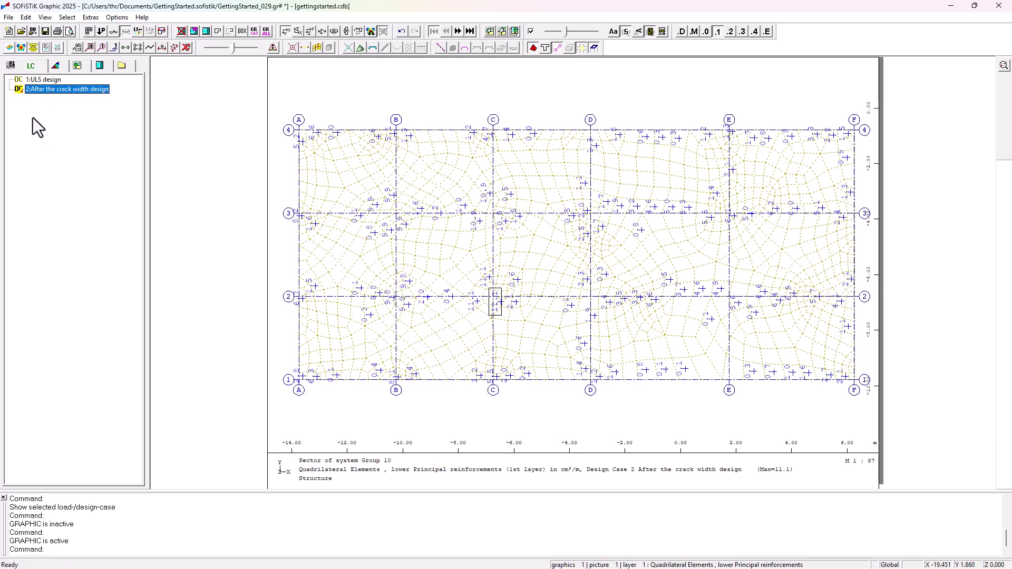
Step: Replace the first layer with the decisive design check for lower principal reinforcement, shown as filled areas from element values
click(11, 65)
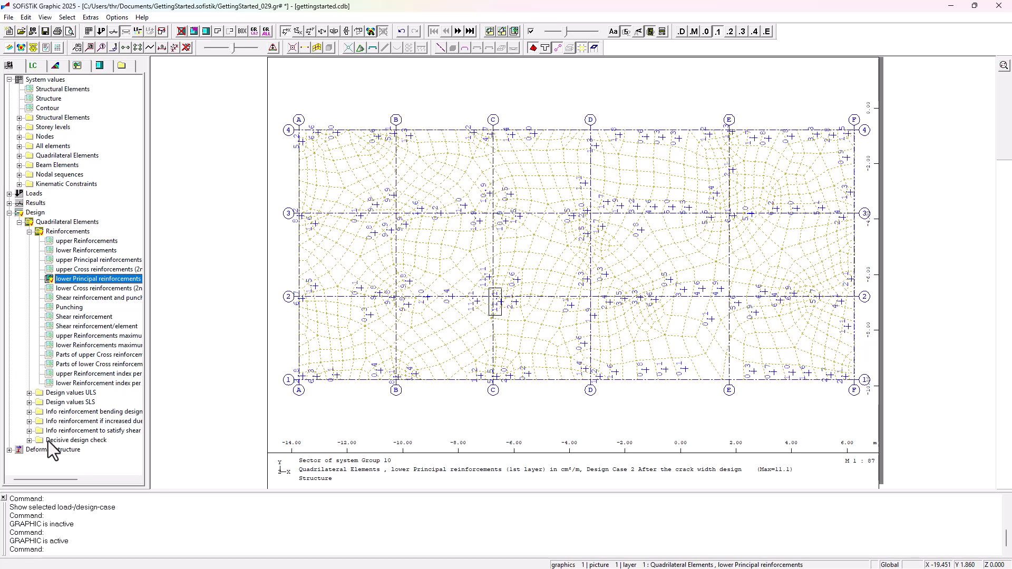
double_click(77, 441)
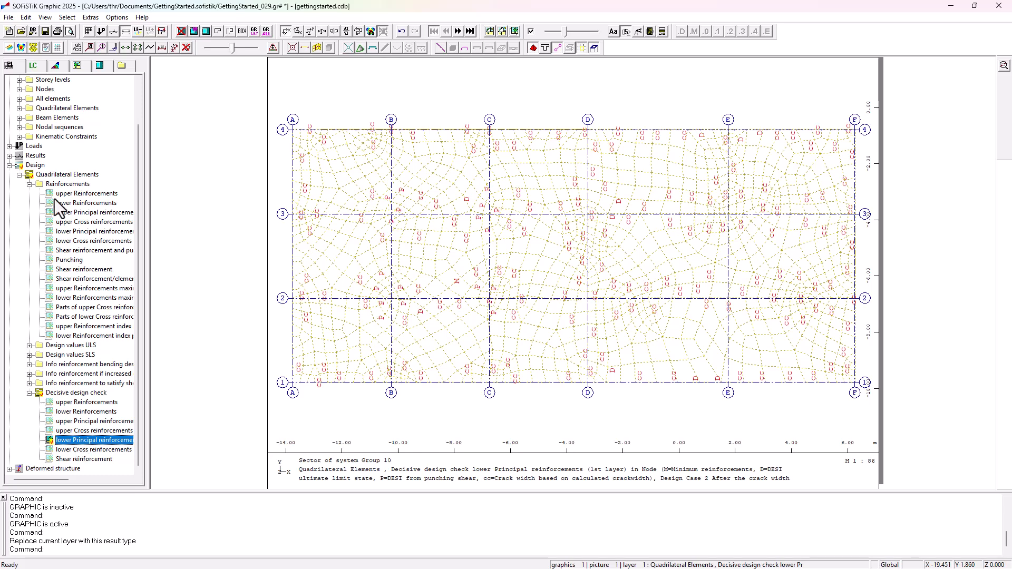
click(58, 69)
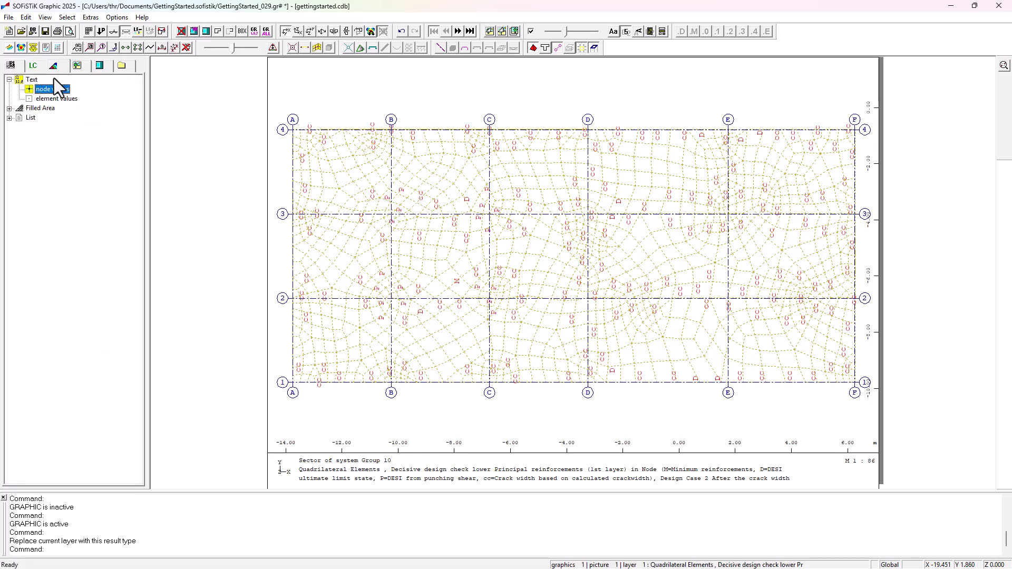
double_click(32, 108)
click(48, 117)
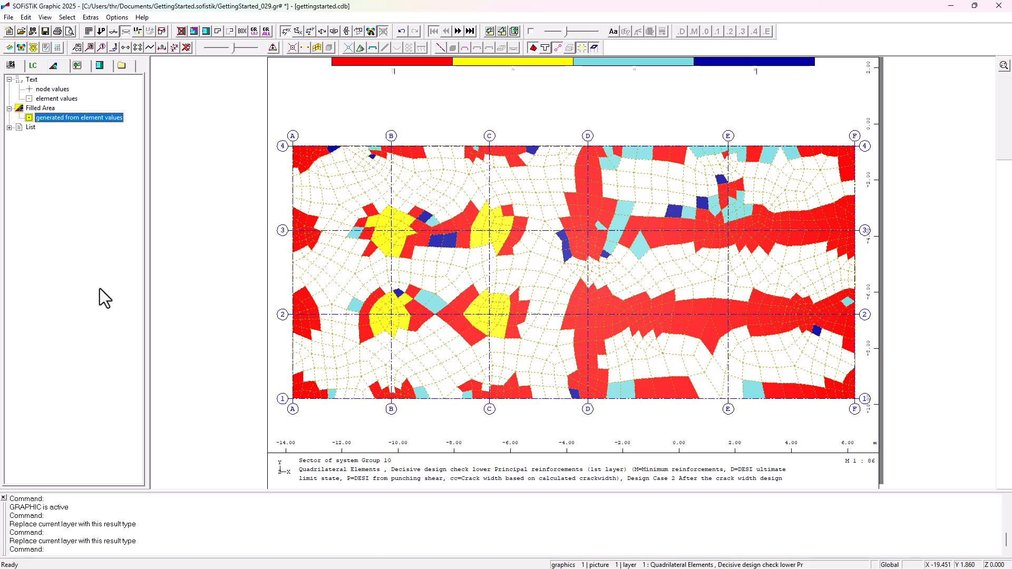
Step: Revert the first layer to lower principal reinforcement results shown as element value text
click(52, 98)
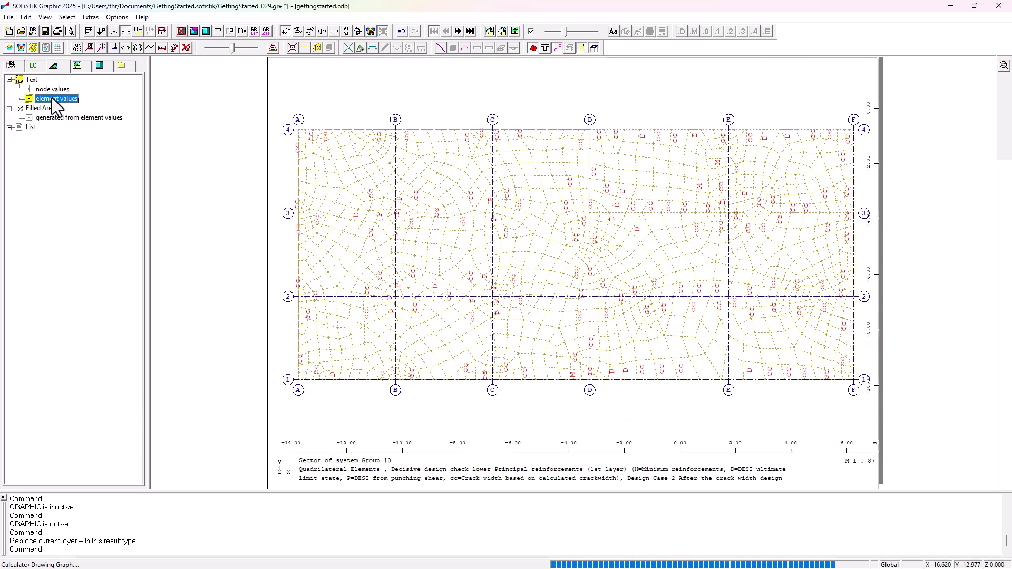
click(34, 68)
click(17, 68)
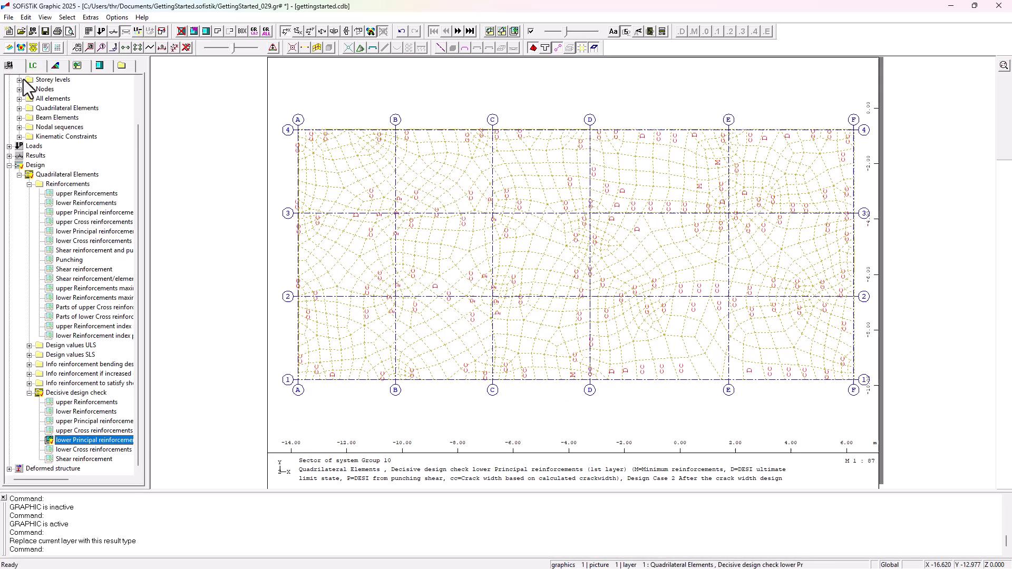
click(91, 232)
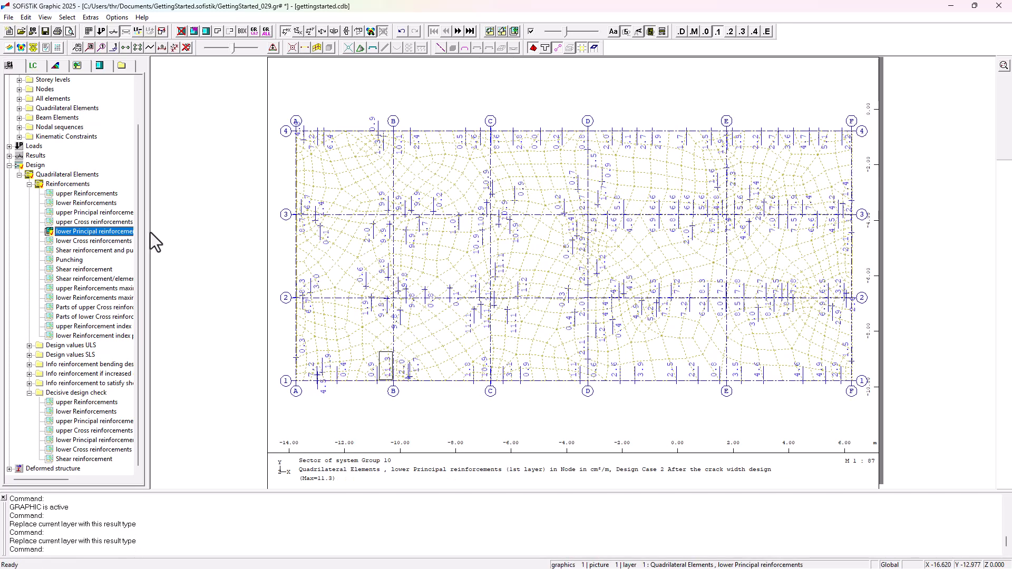
Step: Save and close the graphics, accepting the task changes
click(45, 31)
click(999, 6)
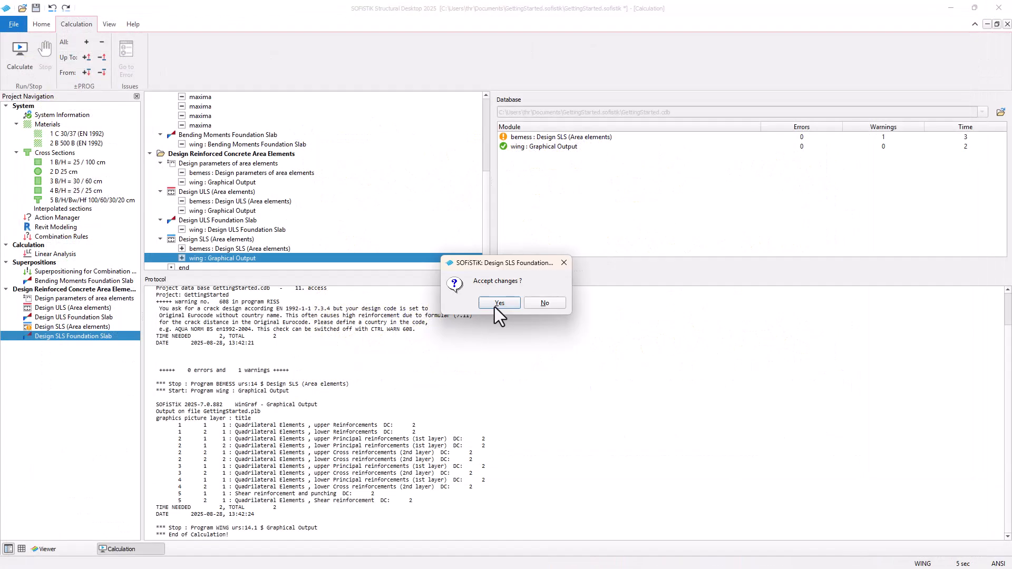
click(492, 302)
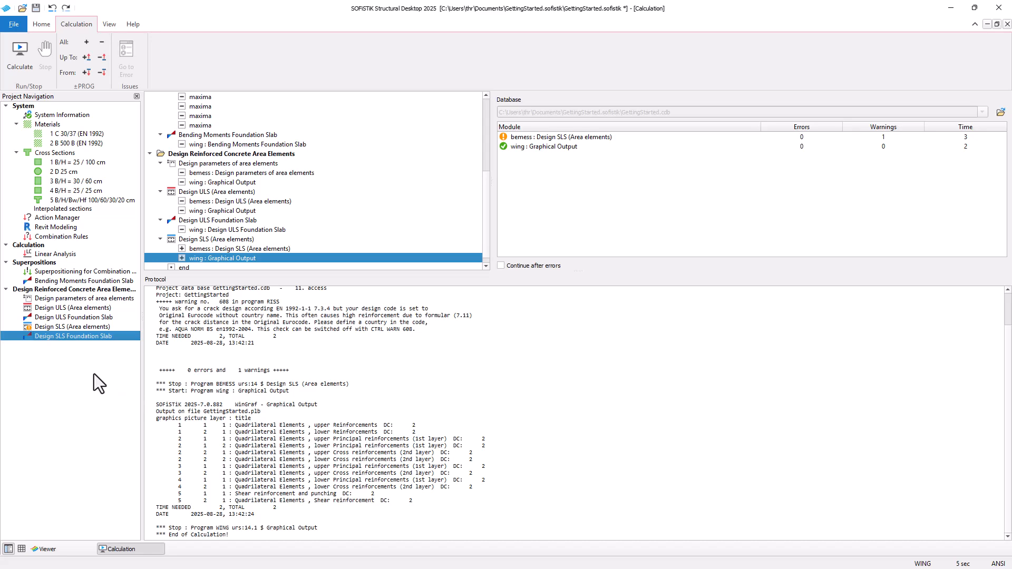
Step: Calculate the Design SLS Foundation Slab task and open its report to review the reinforcement plots
right_click(81, 336)
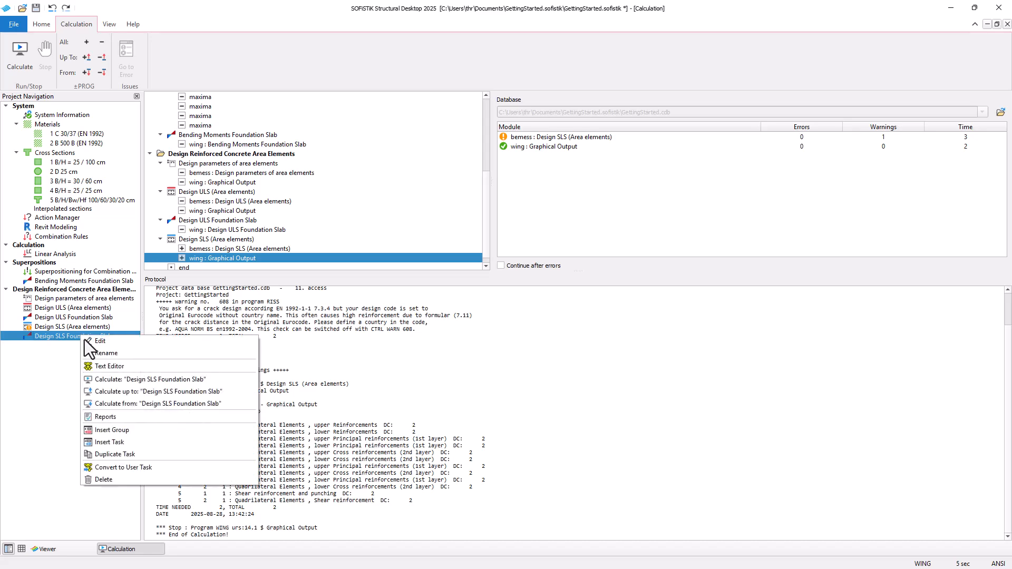
click(116, 378)
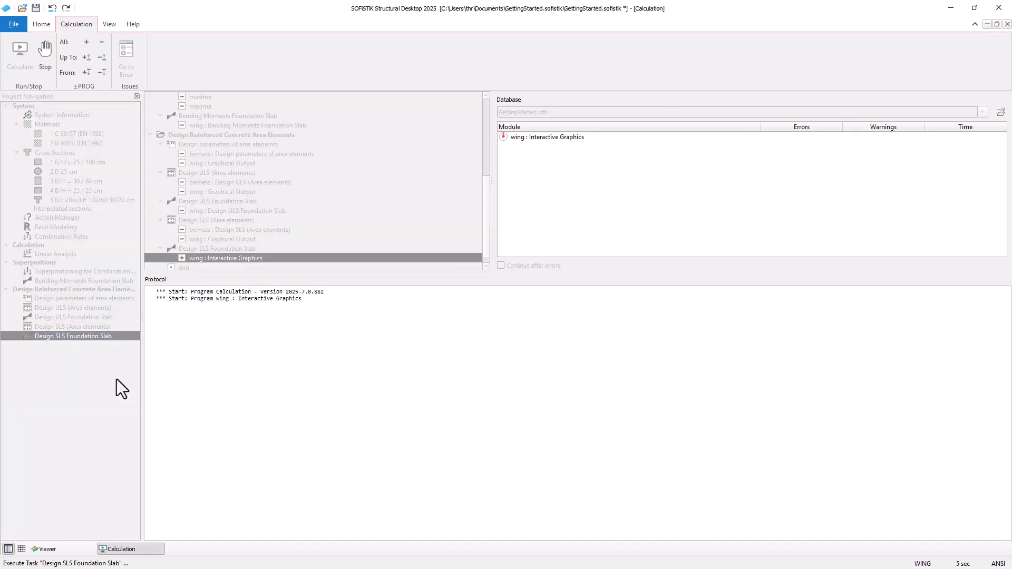
right_click(55, 338)
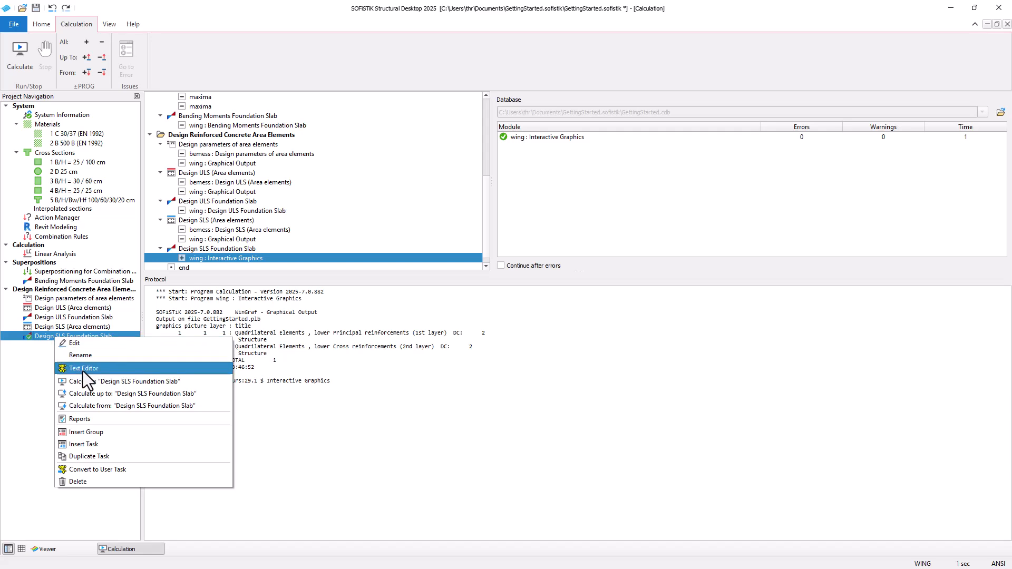
click(100, 419)
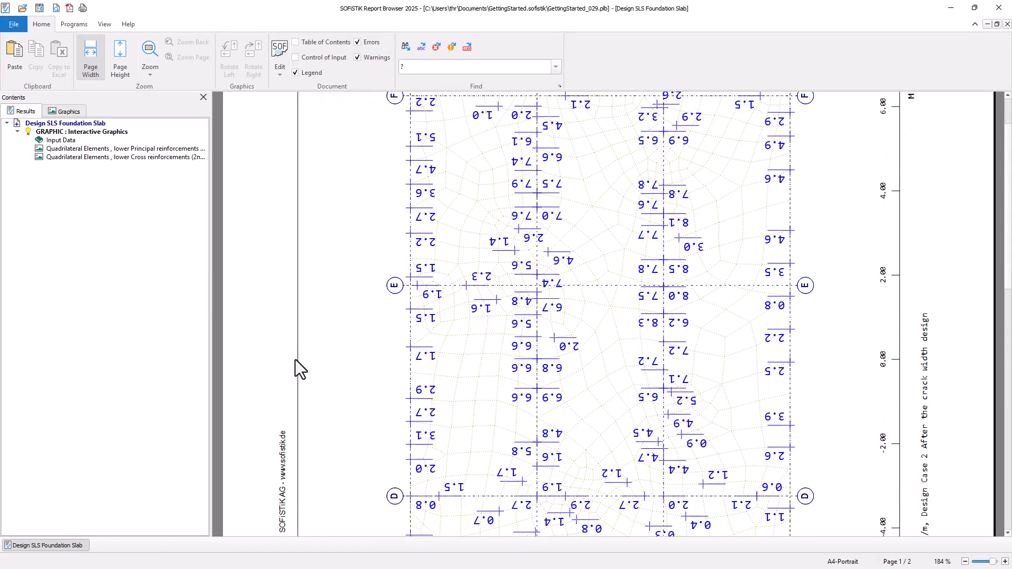
scroll(296, 360, down, 5)
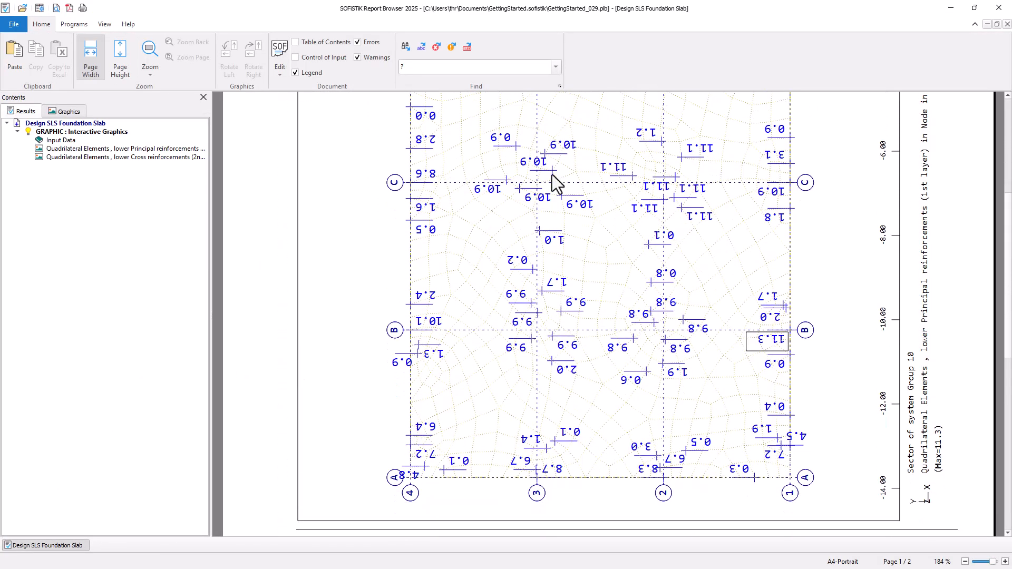
click(999, 7)
Step: Insert a new task group named Design Reinforced Concrete Columns
right_click(82, 405)
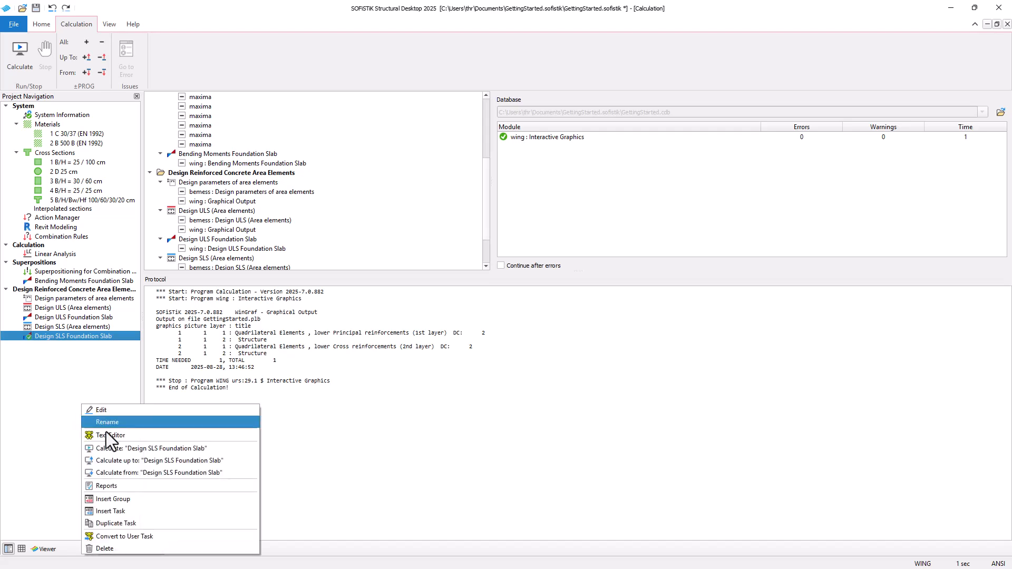
click(142, 510)
text(Design Rein)
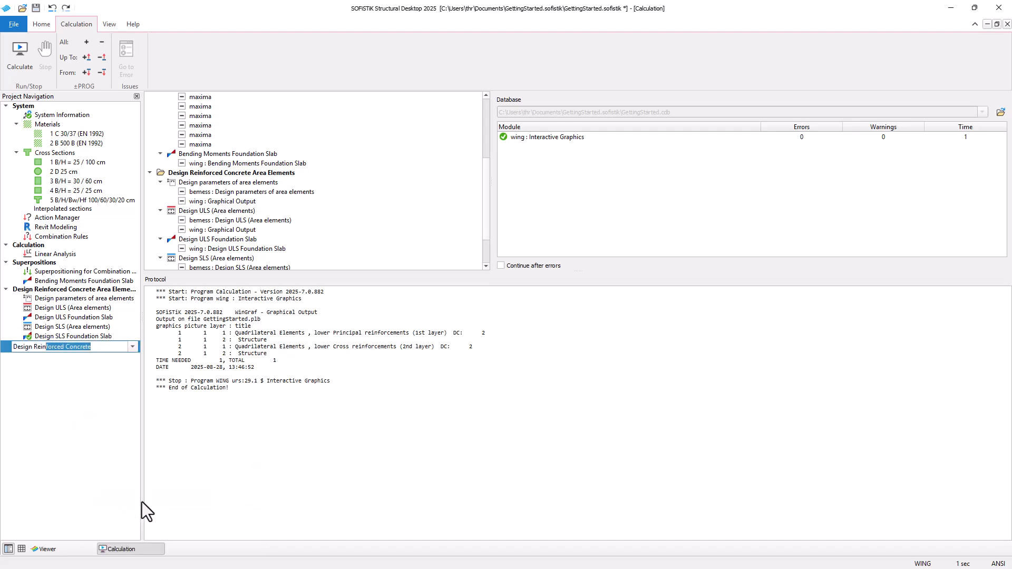
text(forced Concrete Columns)
key(Return)
Step: Insert a Column Design Assistant task into the Design Reinforced Concrete Columns group
right_click(89, 419)
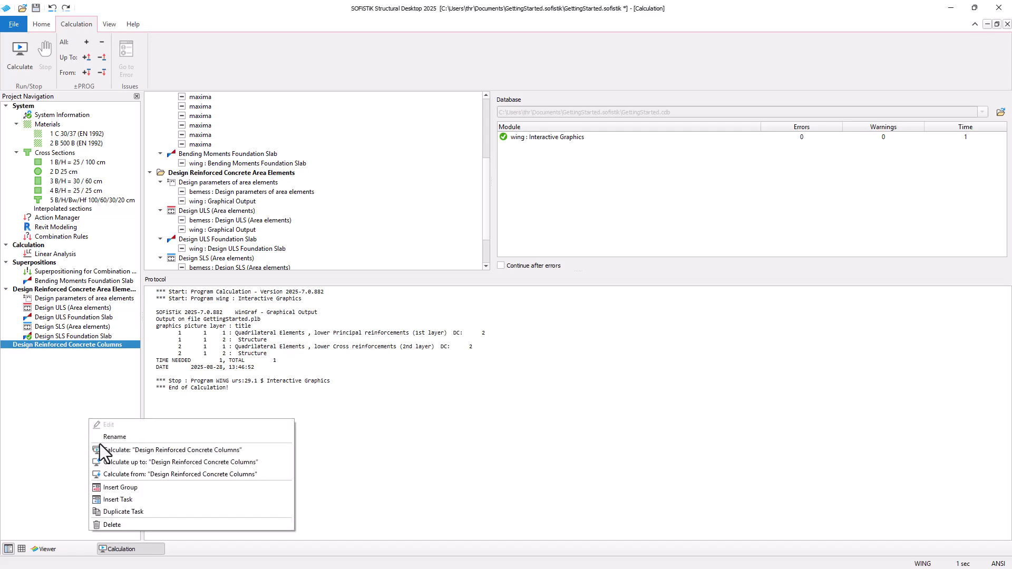
click(129, 499)
text(col)
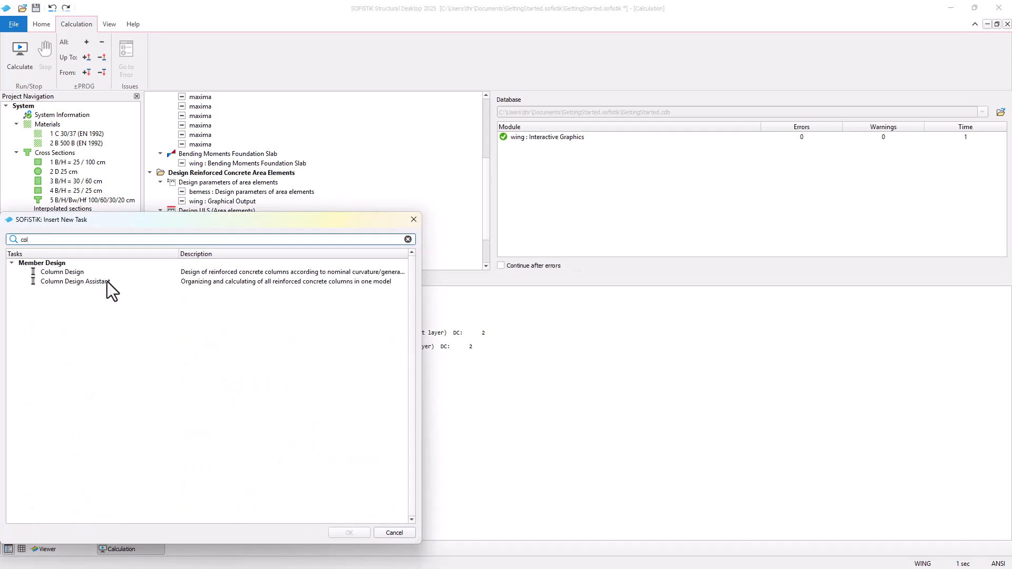
click(107, 281)
click(344, 533)
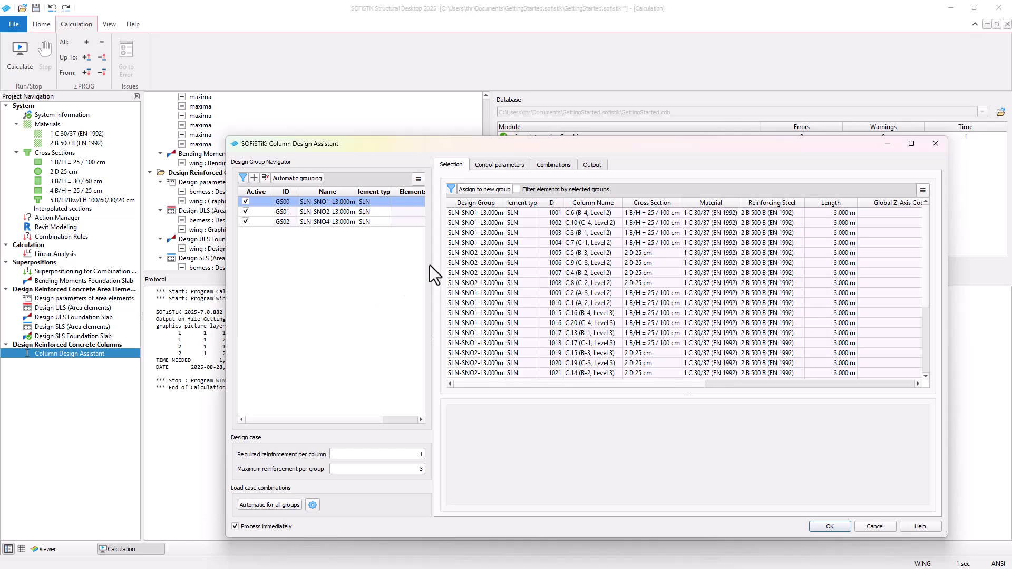
Step: Sort the column list by design group and review which columns belong to each group
click(481, 203)
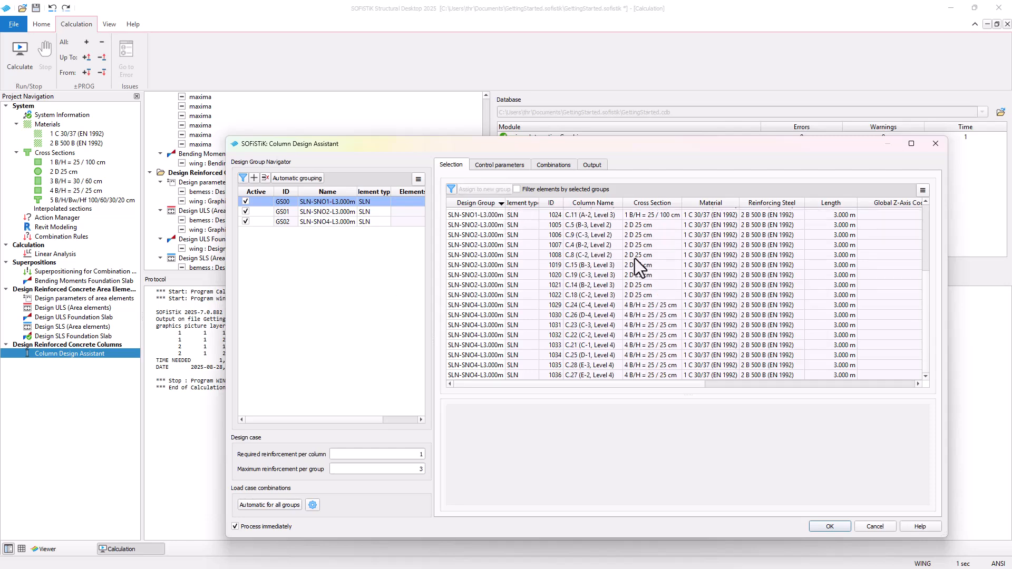
scroll(631, 293, down, 4)
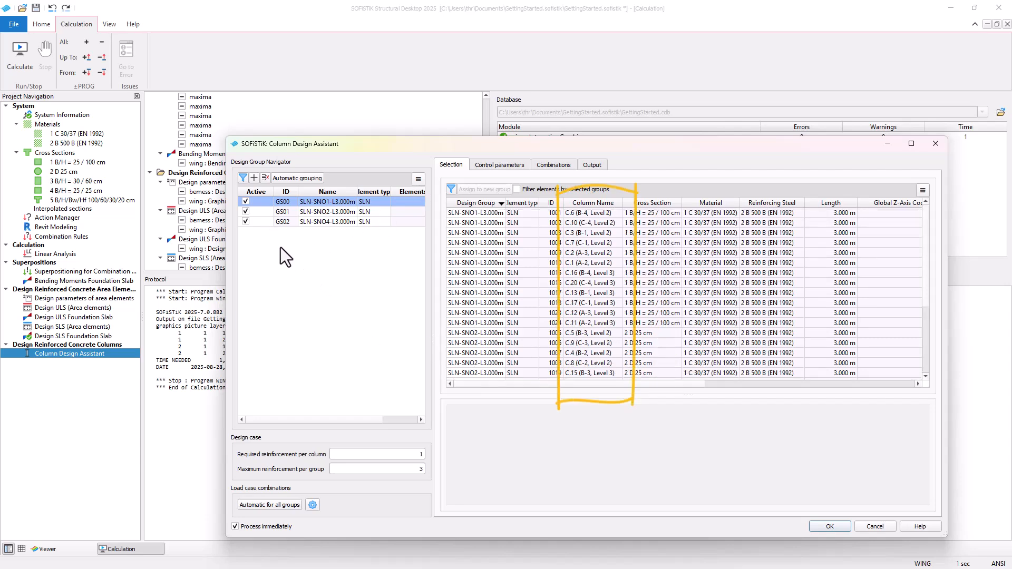
click(272, 222)
Step: Inspect the control parameters, including the structural system and geometrical imperfection options
click(499, 165)
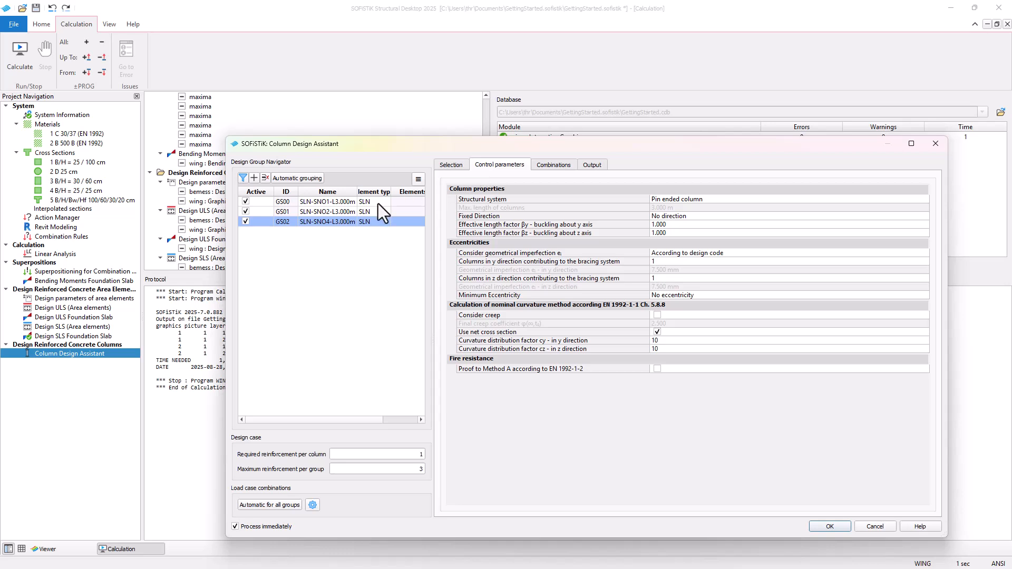
click(926, 254)
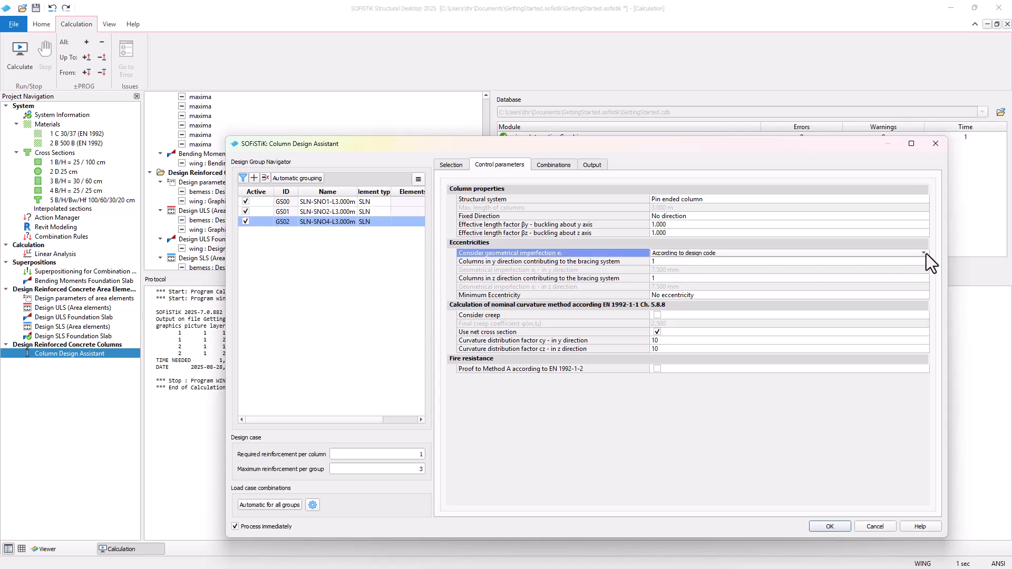
click(926, 254)
click(926, 254)
click(922, 202)
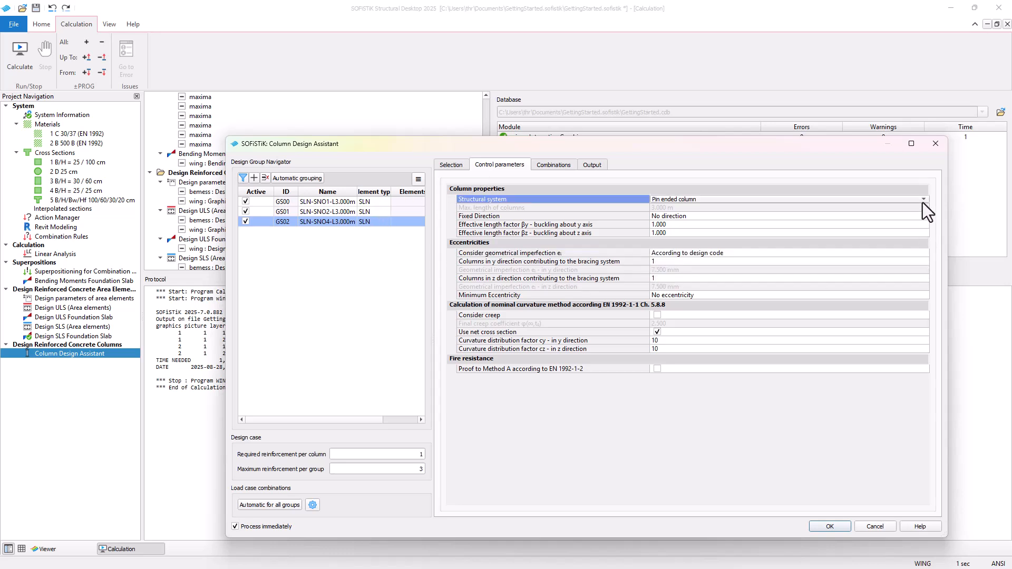
click(925, 201)
click(925, 201)
Step: Review the load combinations of the design groups and apply the Column Design Assistant settings
click(557, 166)
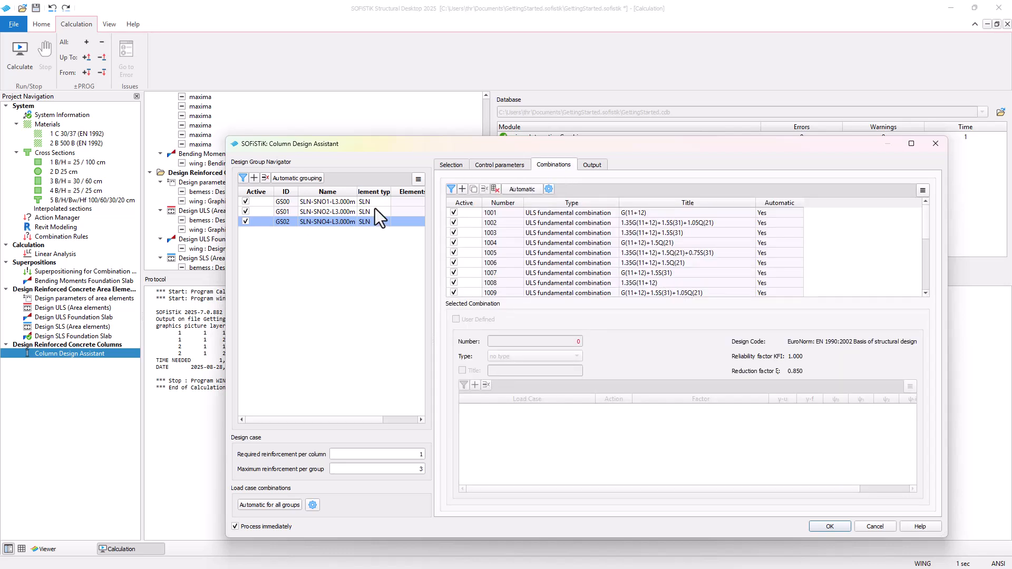
click(398, 214)
click(401, 201)
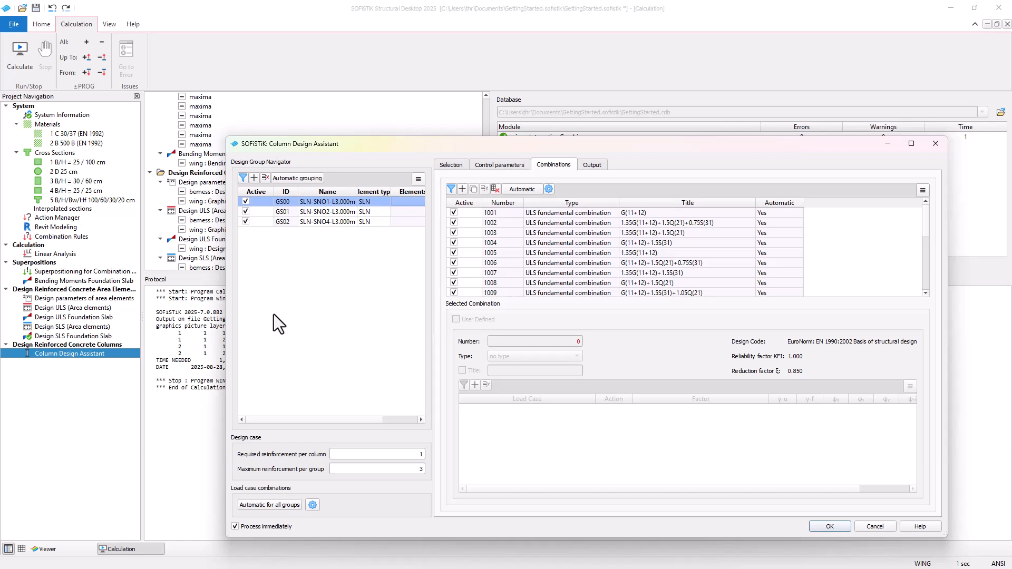
click(540, 213)
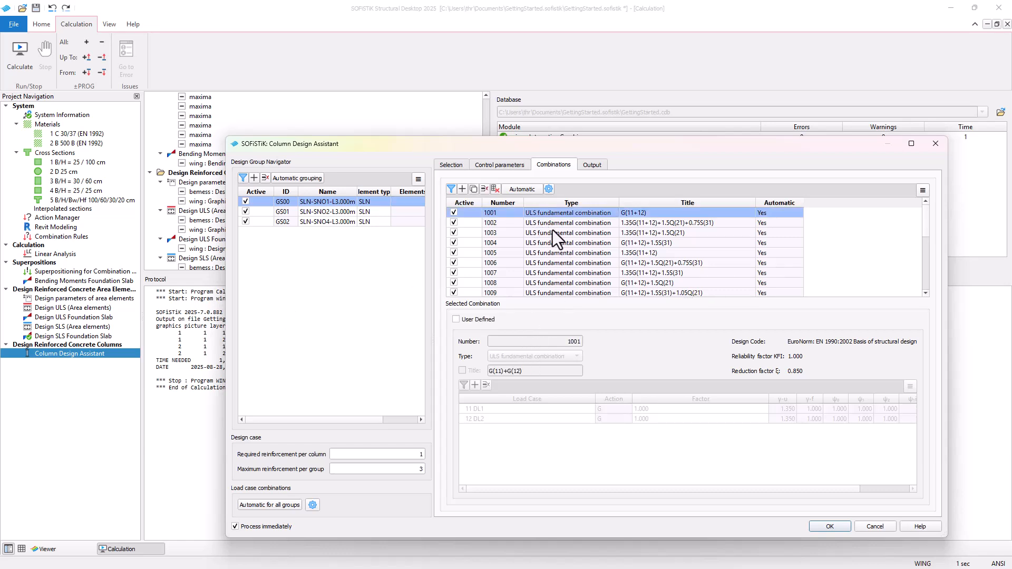
click(552, 226)
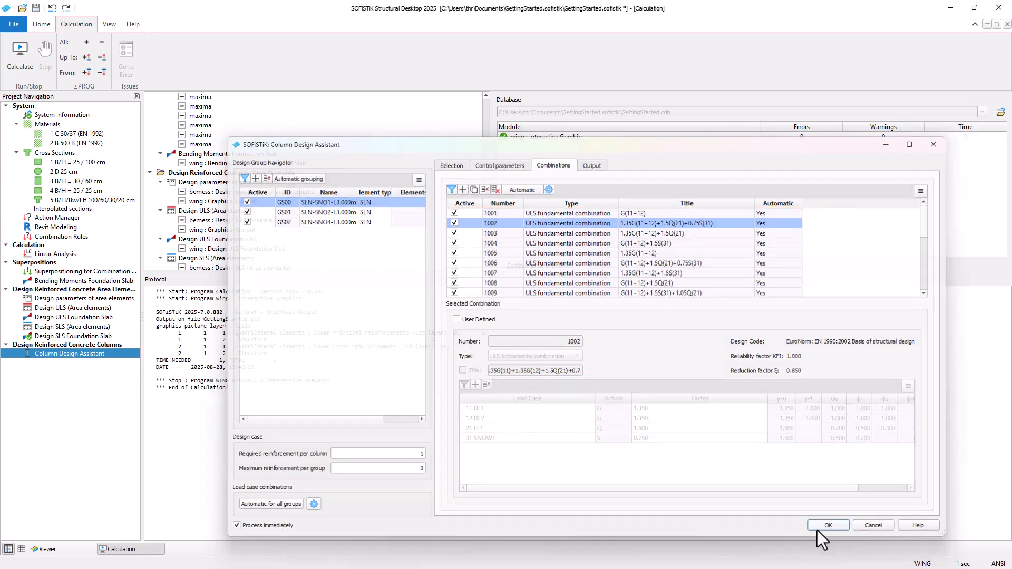
click(829, 527)
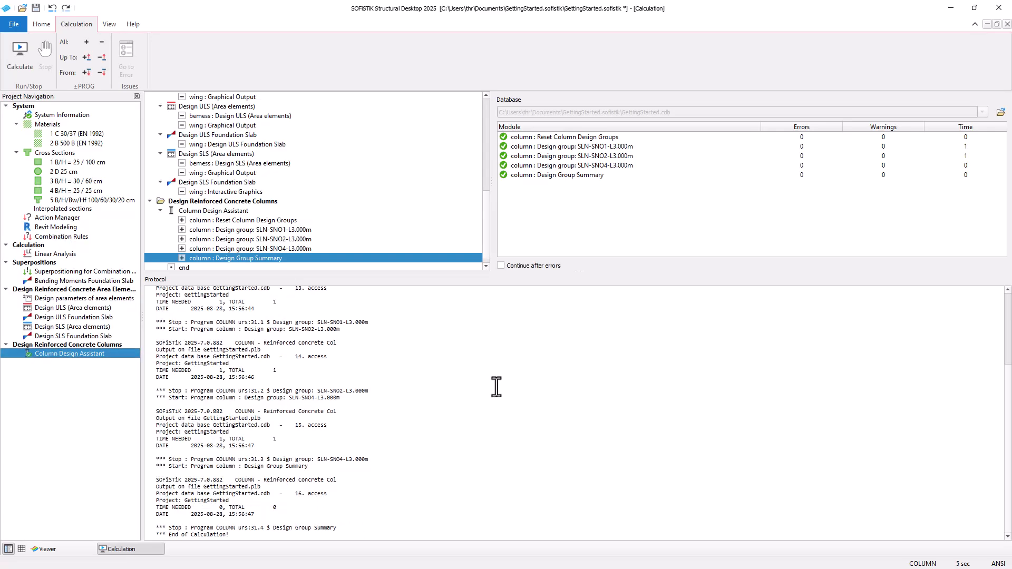
Step: Review the column design report's combined forces, reinforcement proposals and design group summary
scroll(266, 428, down, 6)
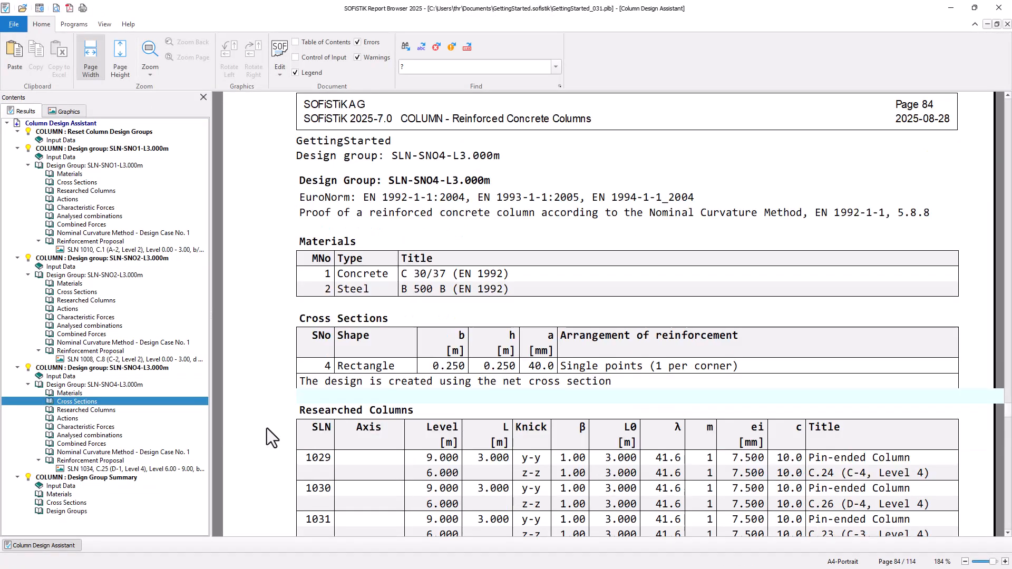
scroll(273, 328, down, 9)
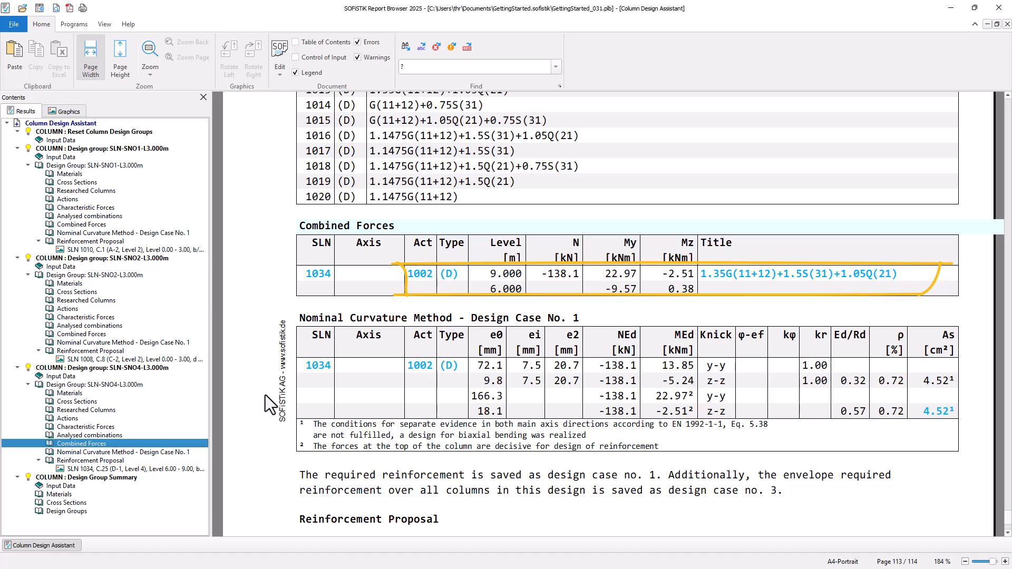
scroll(272, 393, up, 5)
scroll(275, 392, up, 5)
scroll(274, 391, down, 14)
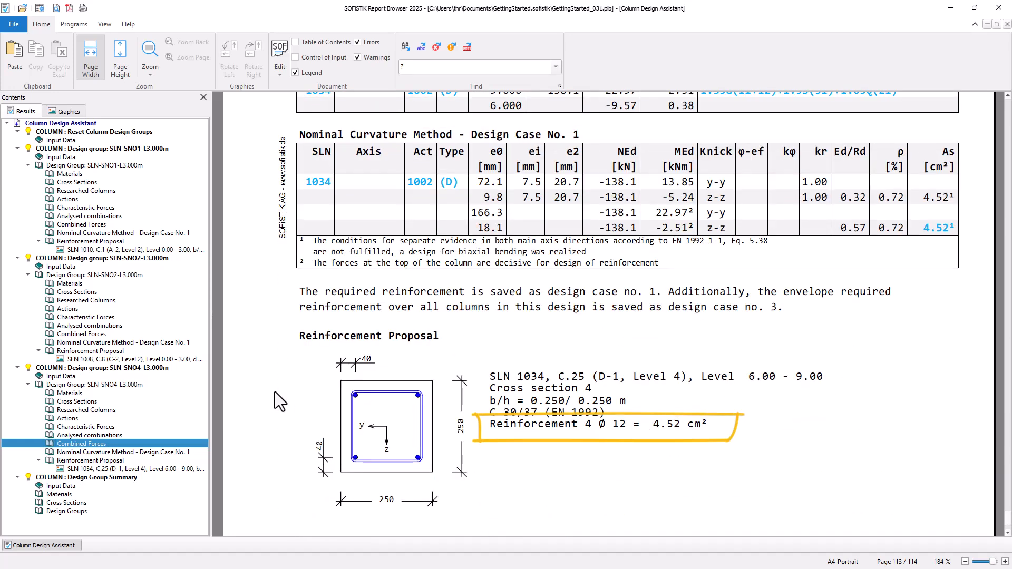
click(163, 502)
scroll(258, 403, down, 3)
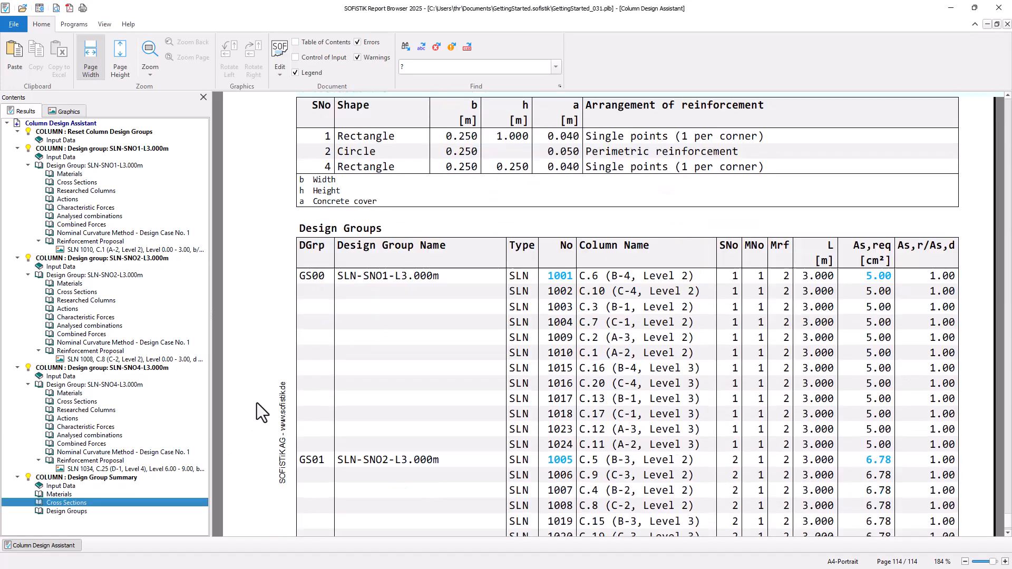
scroll(258, 403, down, 3)
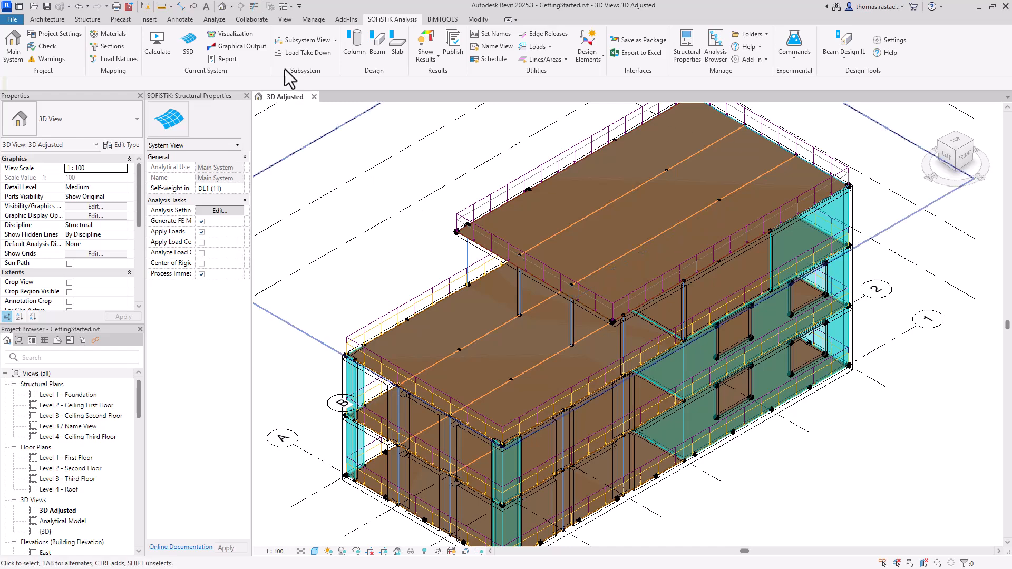
Step: In Revit, run the SOFiSTiK Analytical Model Generator coordination check on the model
click(214, 20)
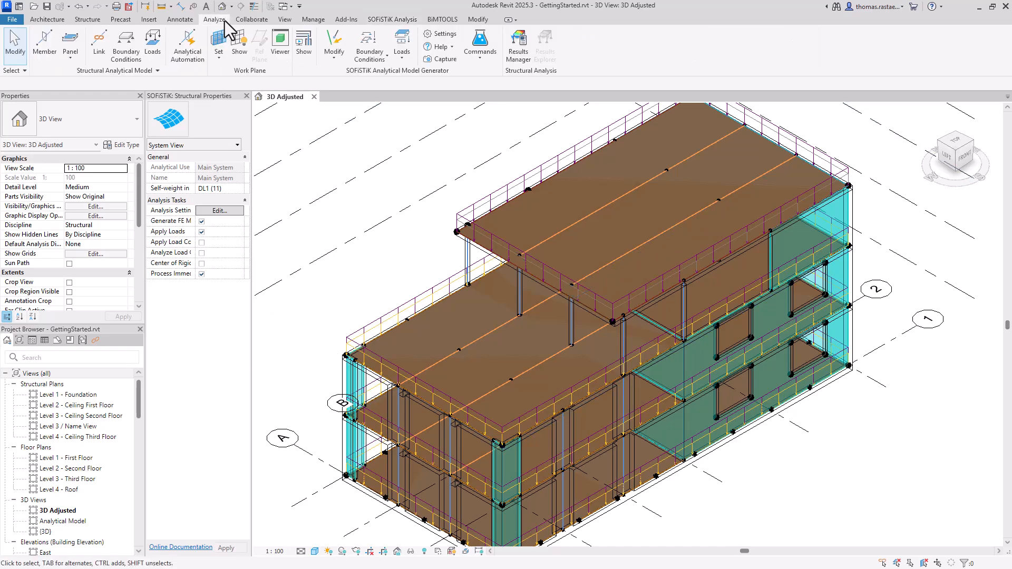
click(304, 43)
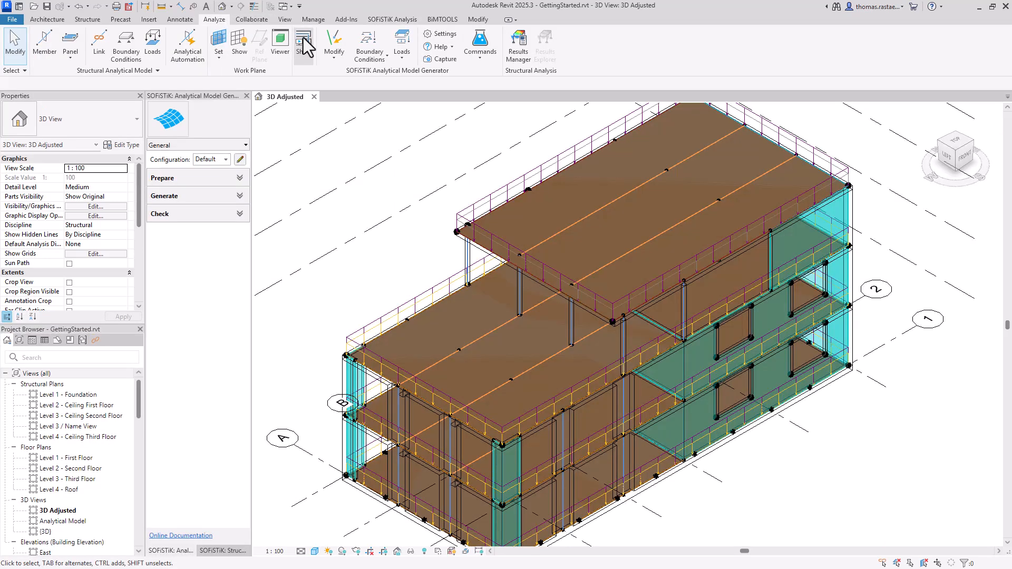
click(207, 215)
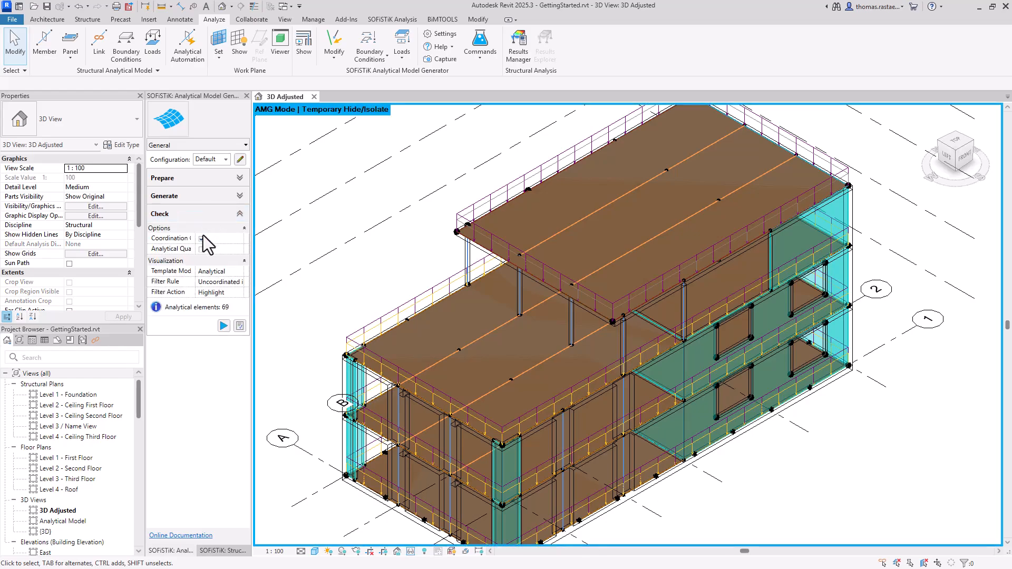
click(223, 327)
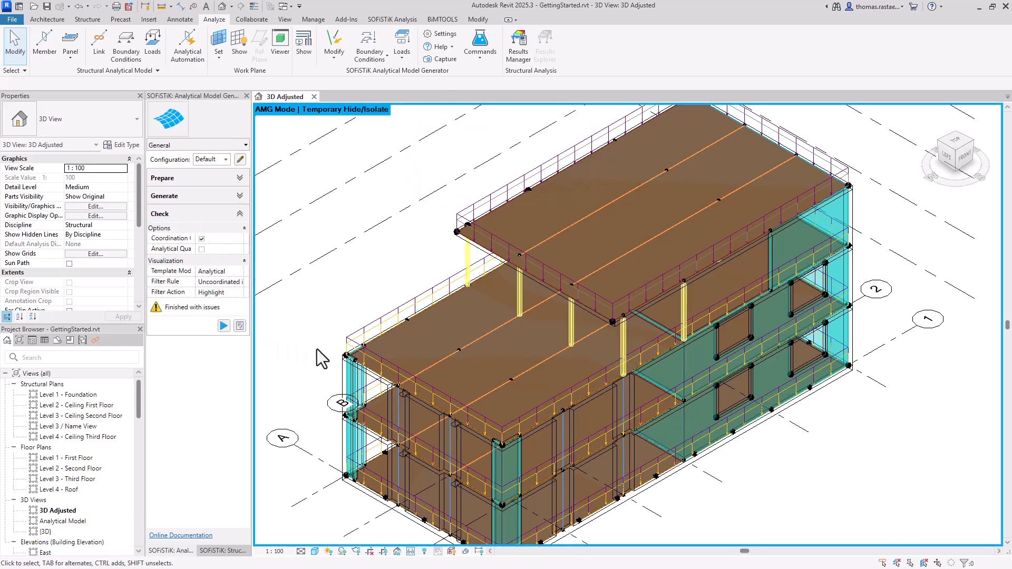
Step: Open the analytical checks list of uncoordinated elements and close it again
shift+middle_drag(317, 349, 256, 305)
click(240, 326)
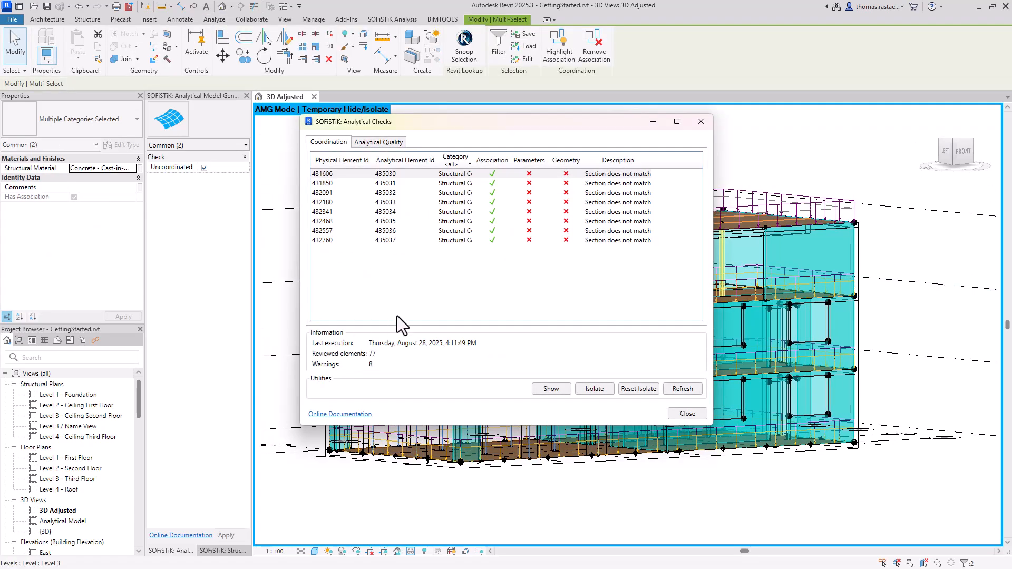
click(701, 121)
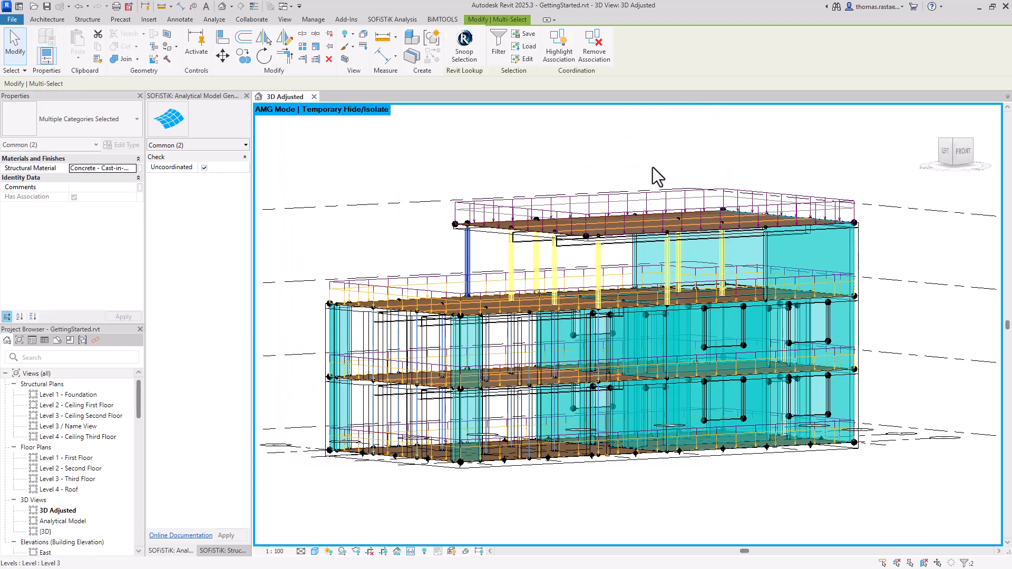
Step: Zoom to a highlighted upper-storey column and compare its analytical section with its physical column type
scroll(494, 249, up, 3)
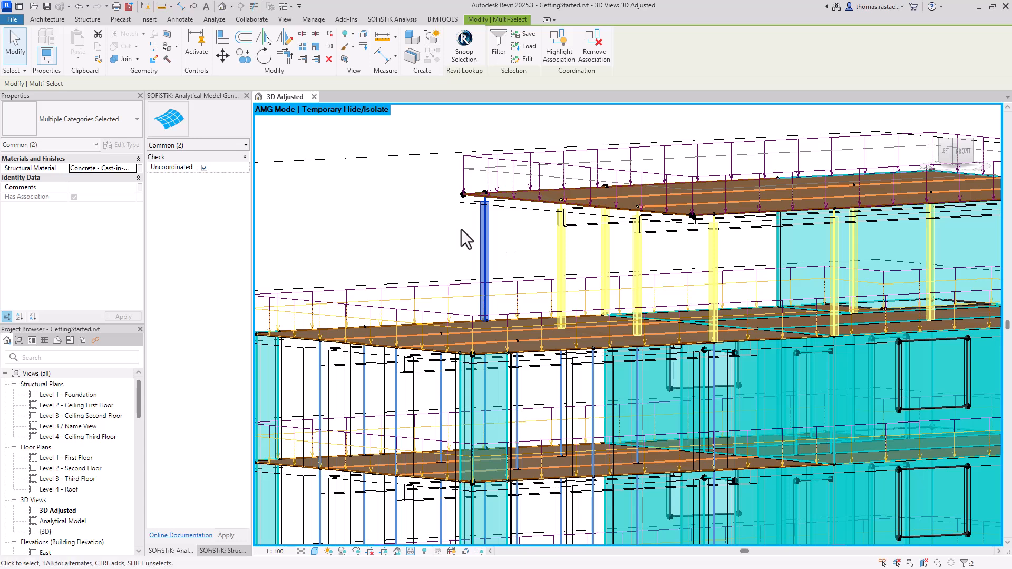
drag(512, 250, 459, 234)
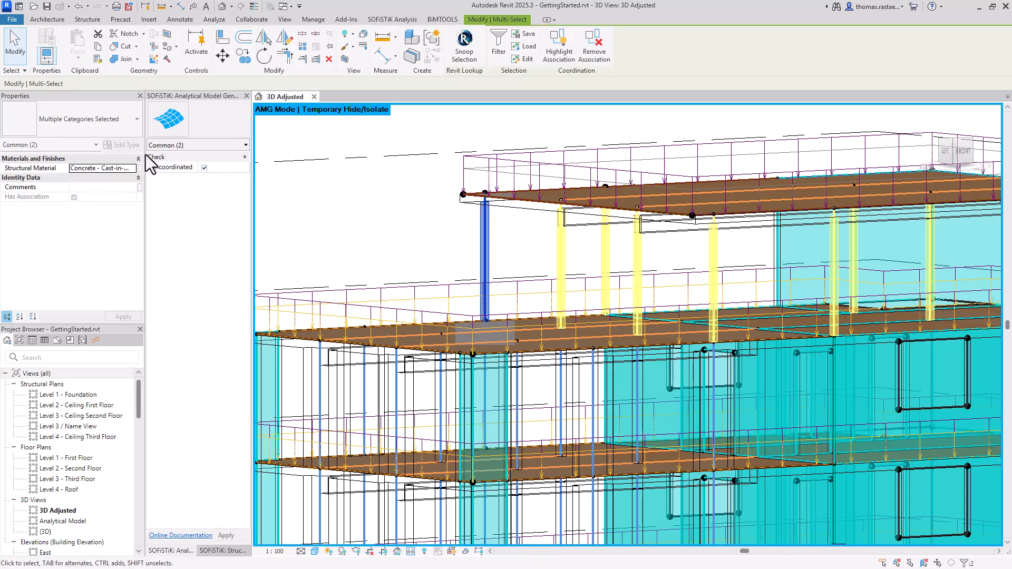
click(93, 145)
click(87, 164)
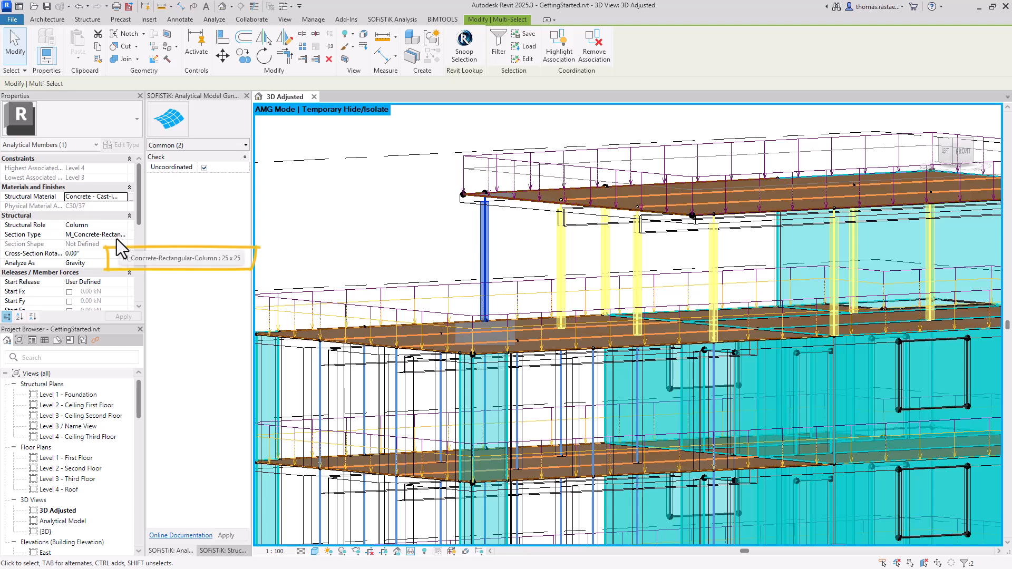
click(87, 147)
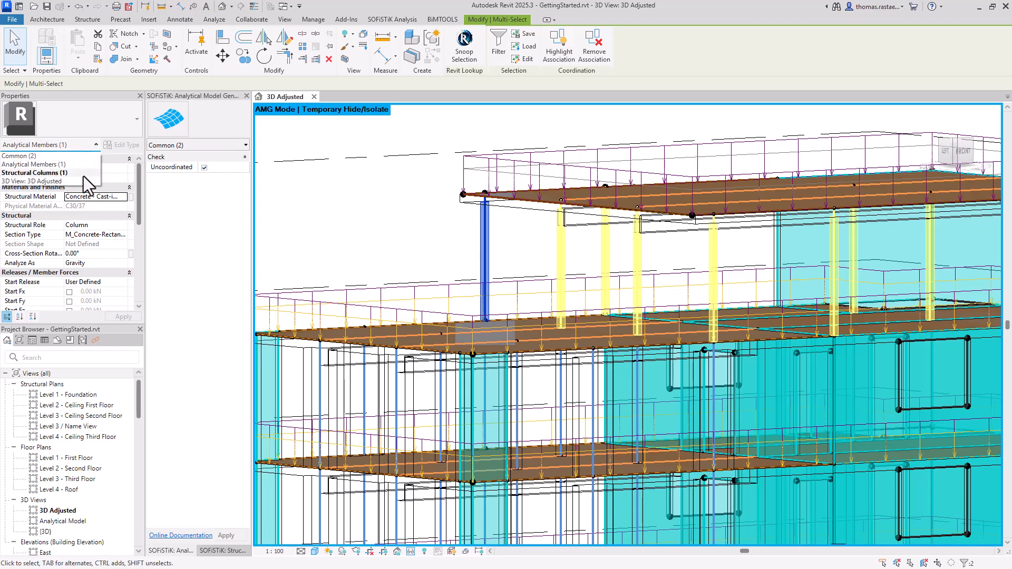
click(83, 176)
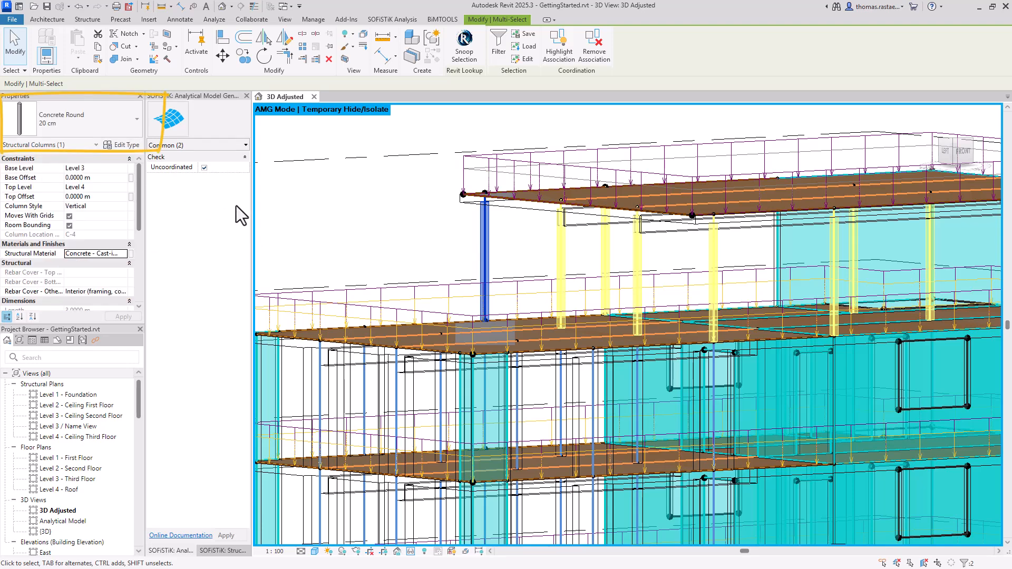
Step: Toggle the model categories' visibility for the 3D view in Visibility/Graphic Overrides
click(306, 216)
scroll(306, 216, down, 2)
scroll(435, 226, down, 3)
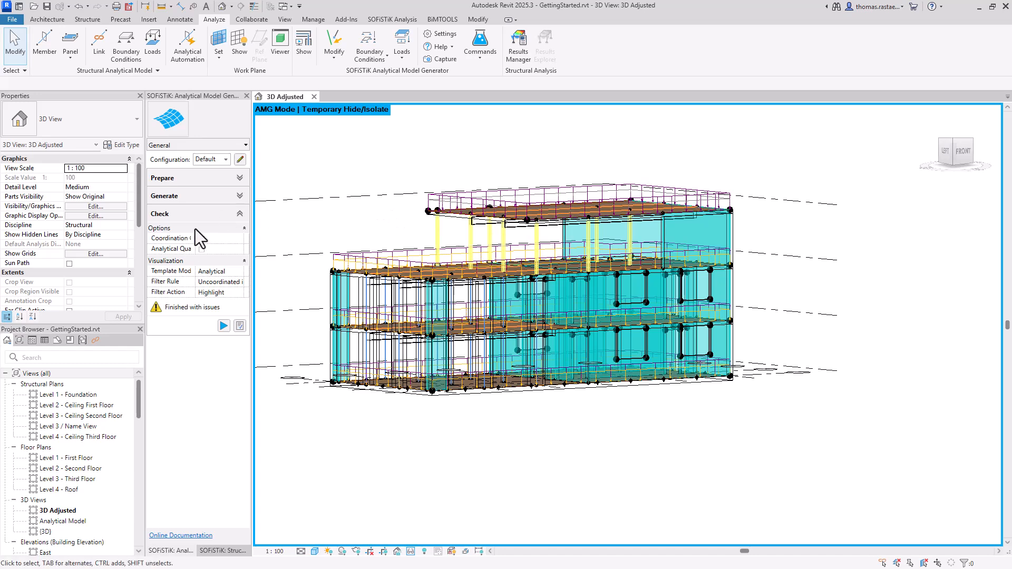
click(204, 213)
key(v)
key(v)
click(39, 164)
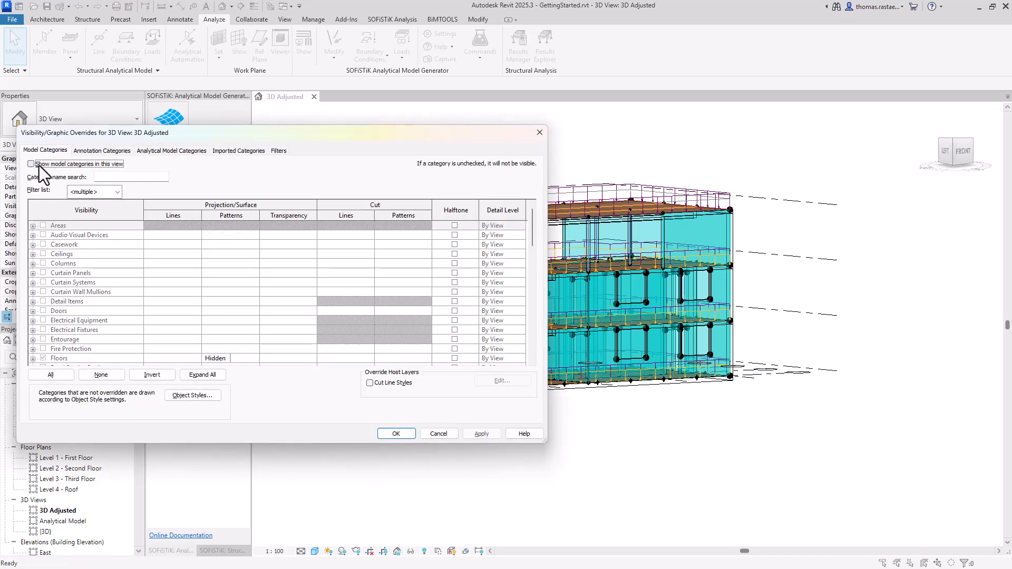
click(394, 434)
Step: Select the whole model and filter the selection to analytical members, panels and openings
drag(310, 160, 848, 430)
click(502, 46)
click(570, 238)
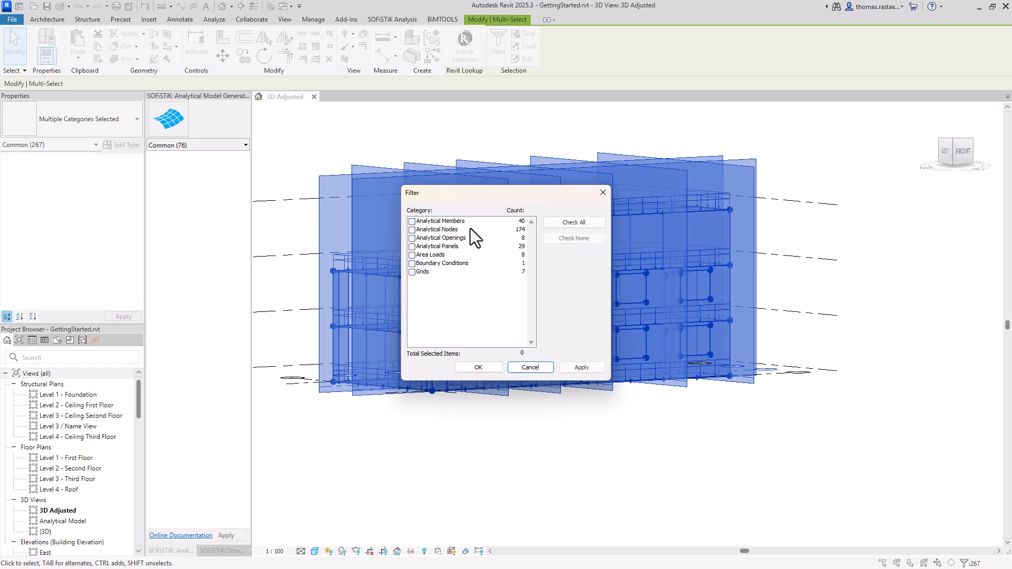
click(457, 222)
click(412, 221)
click(412, 247)
click(413, 238)
click(477, 367)
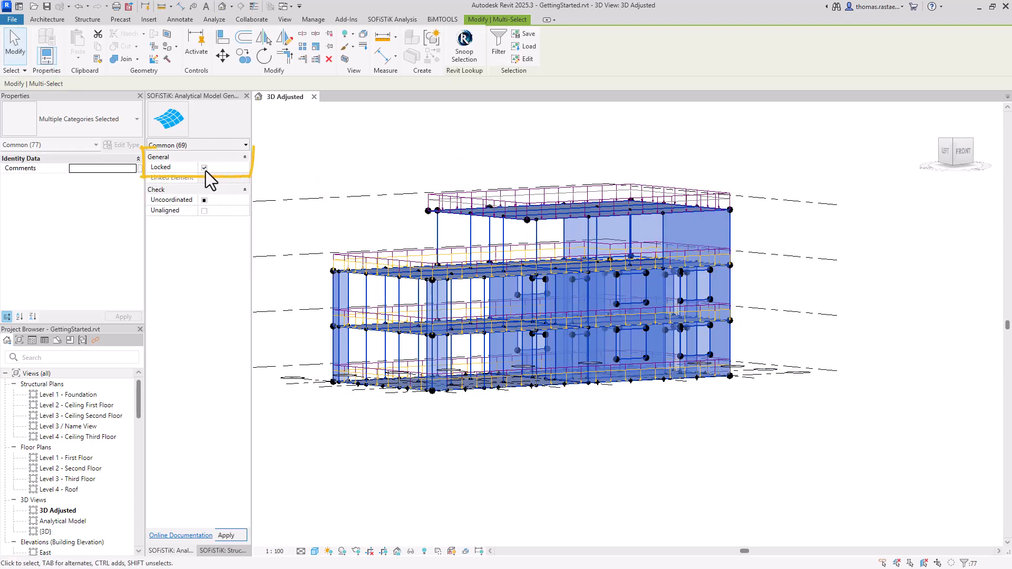
Step: Select the upper-storey columns and narrow the selection to their analytical members
click(325, 159)
drag(618, 233, 423, 233)
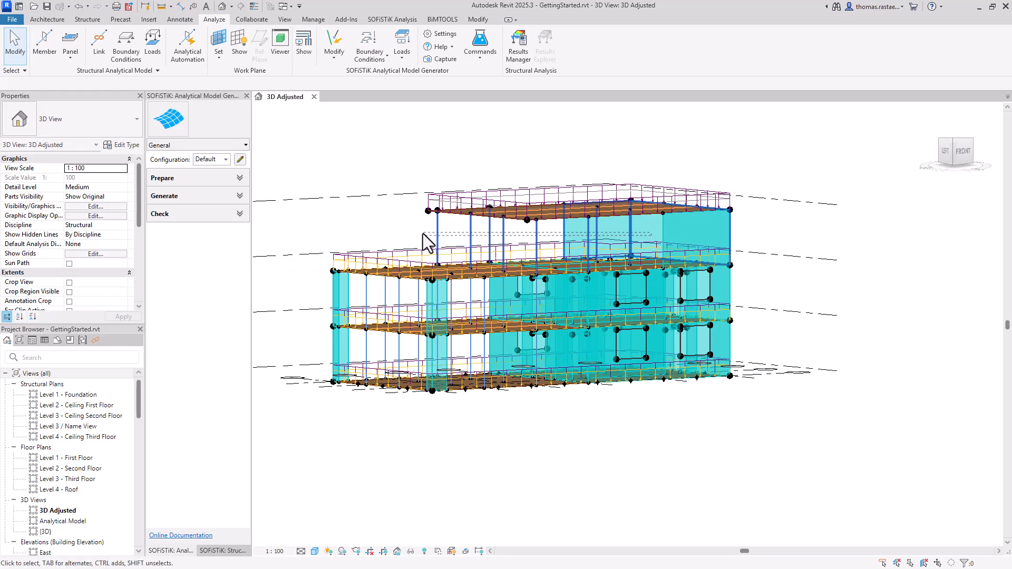
click(227, 144)
click(210, 168)
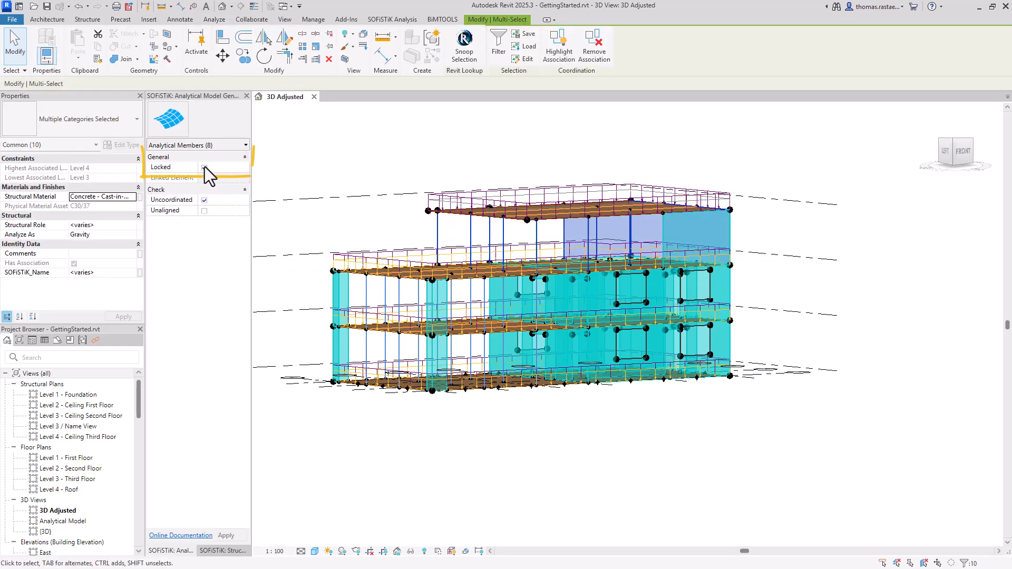
Step: Clear the selection and show the model categories again in the 3D view's Visibility/Graphic Overrides
click(378, 180)
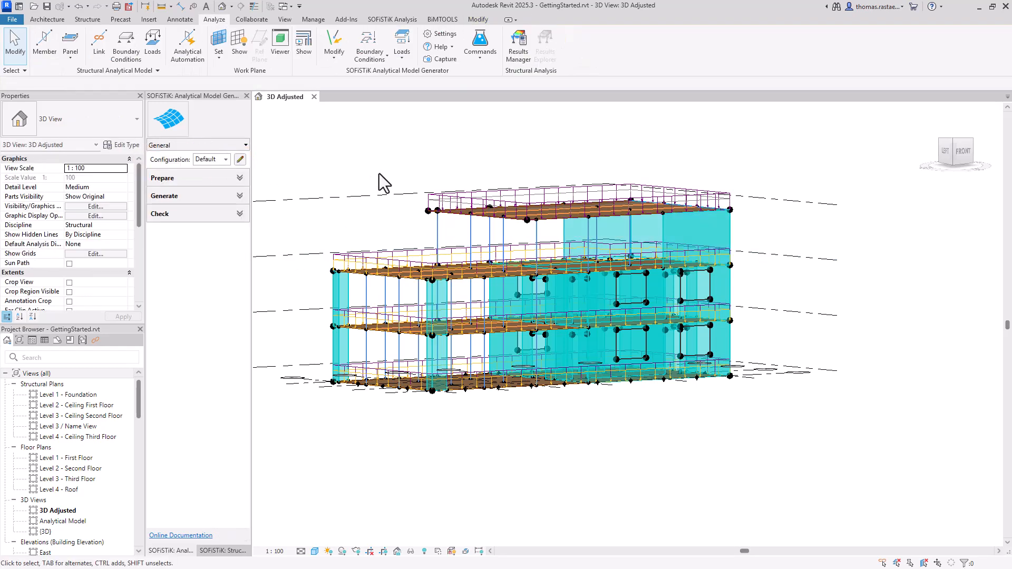
key(v)
key(v)
click(135, 163)
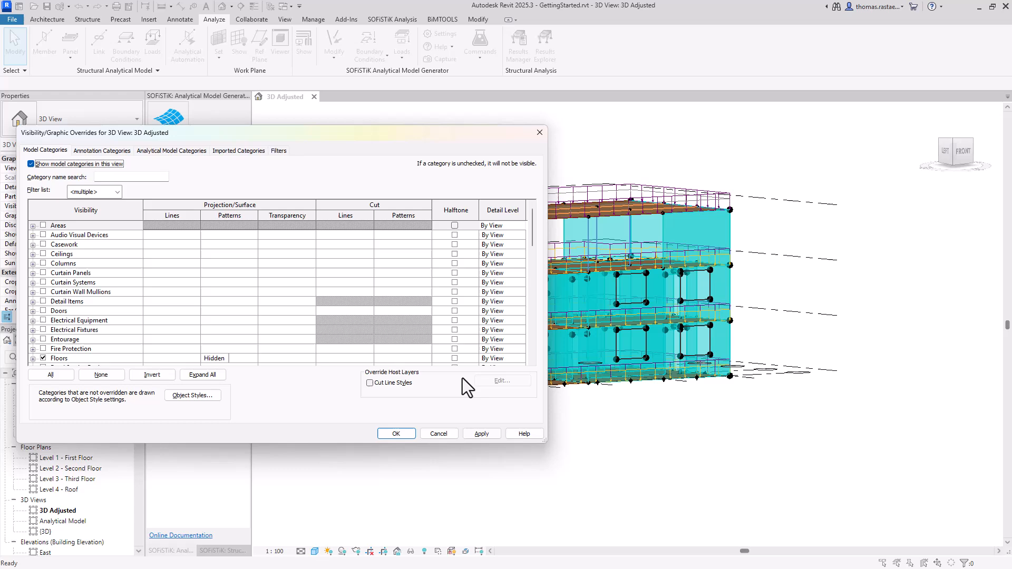
click(396, 433)
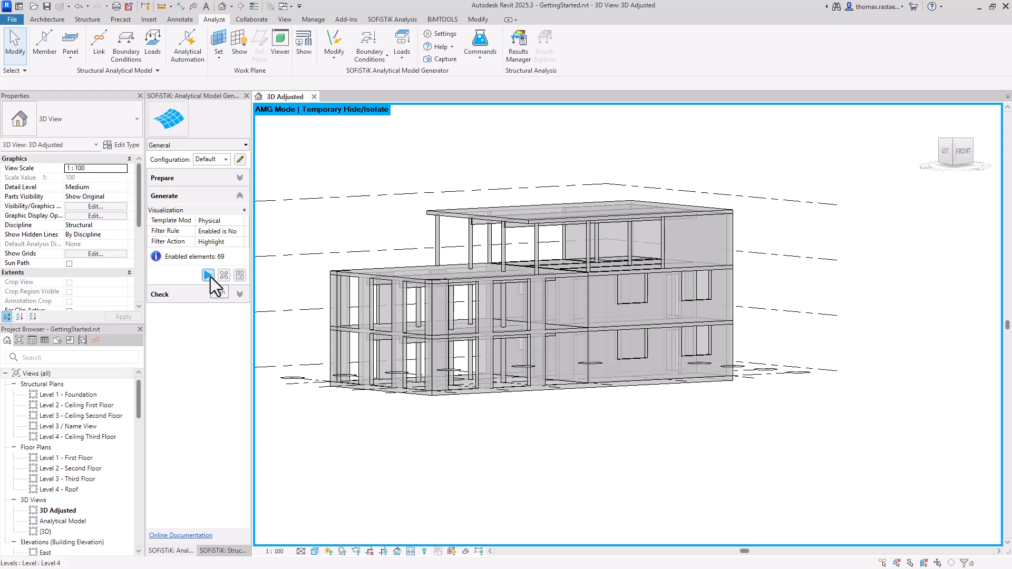
Step: Run the Generate visualization of the SOFiSTiK analytical model generator
click(209, 275)
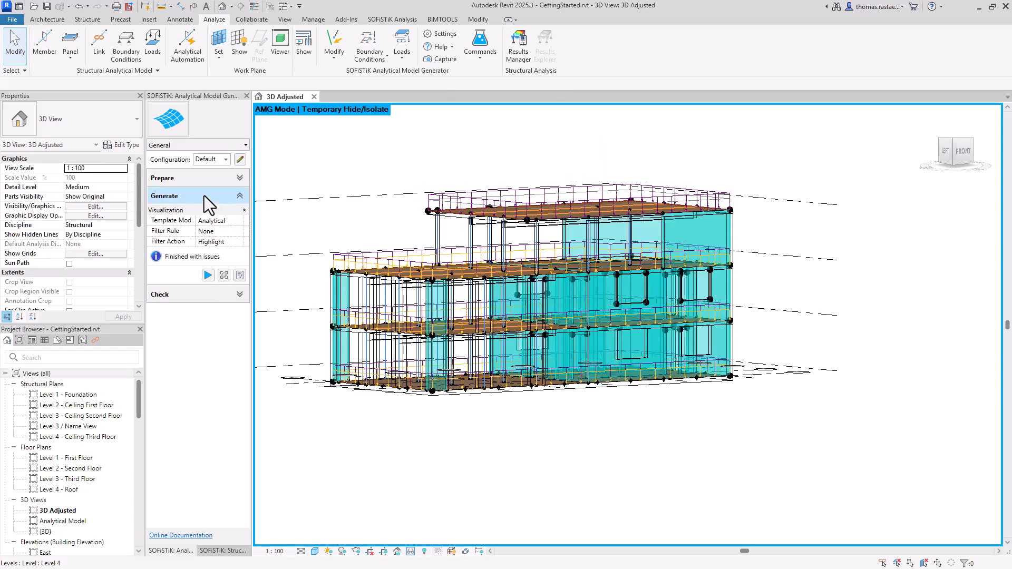
click(204, 196)
Step: Run the Coordination check highlighting uncoordinated elements and close the Analytical Checks window
click(234, 220)
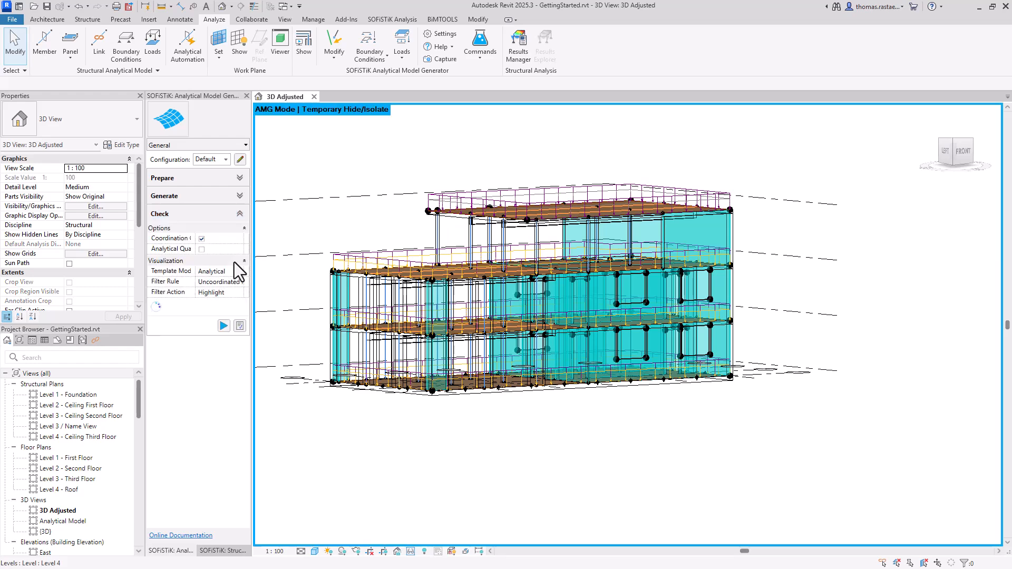
click(240, 326)
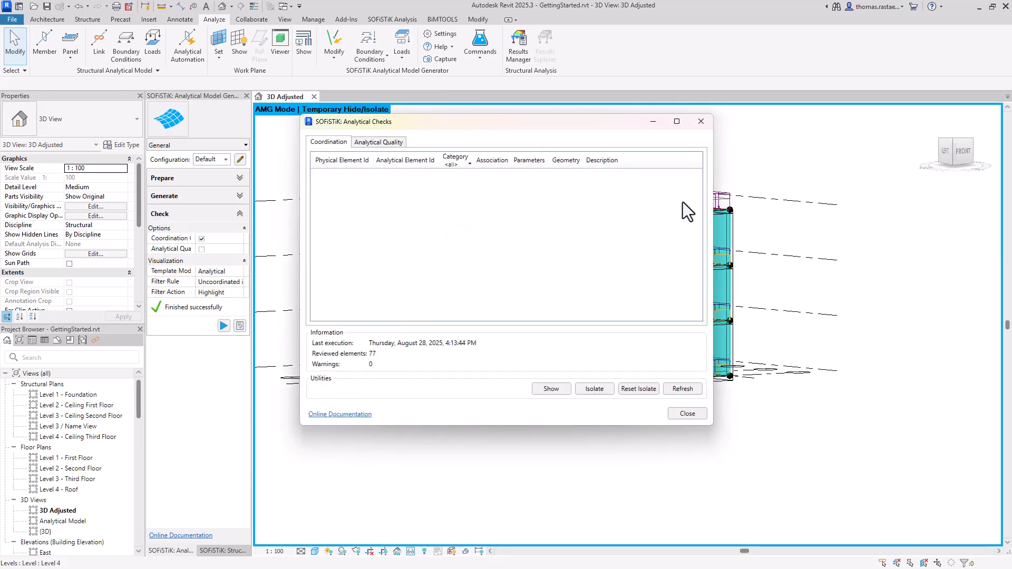
click(707, 125)
Step: Select an upper-storey column with its slab and inspect the analytical member's section properties
scroll(422, 231, up, 6)
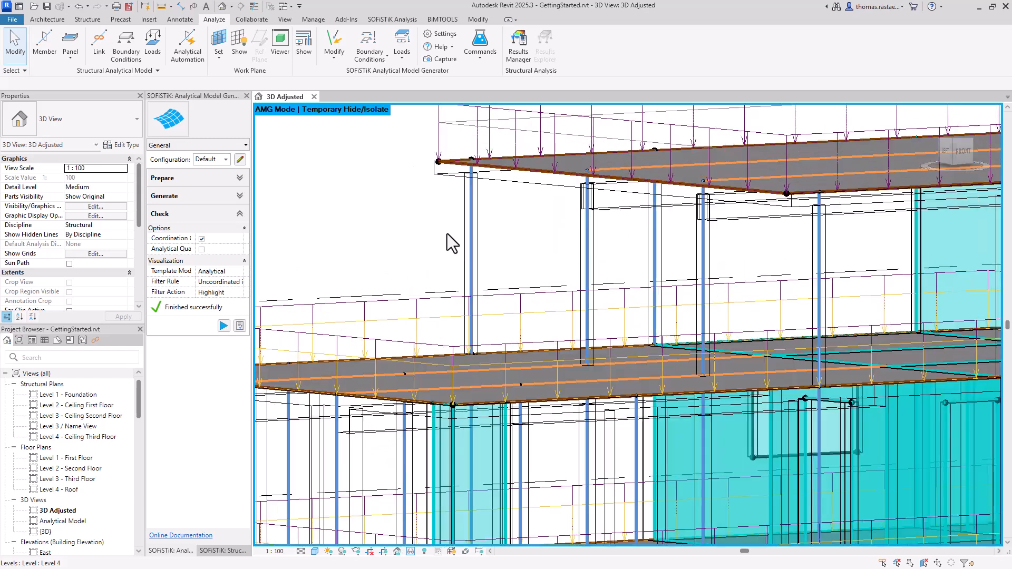
drag(494, 233, 432, 220)
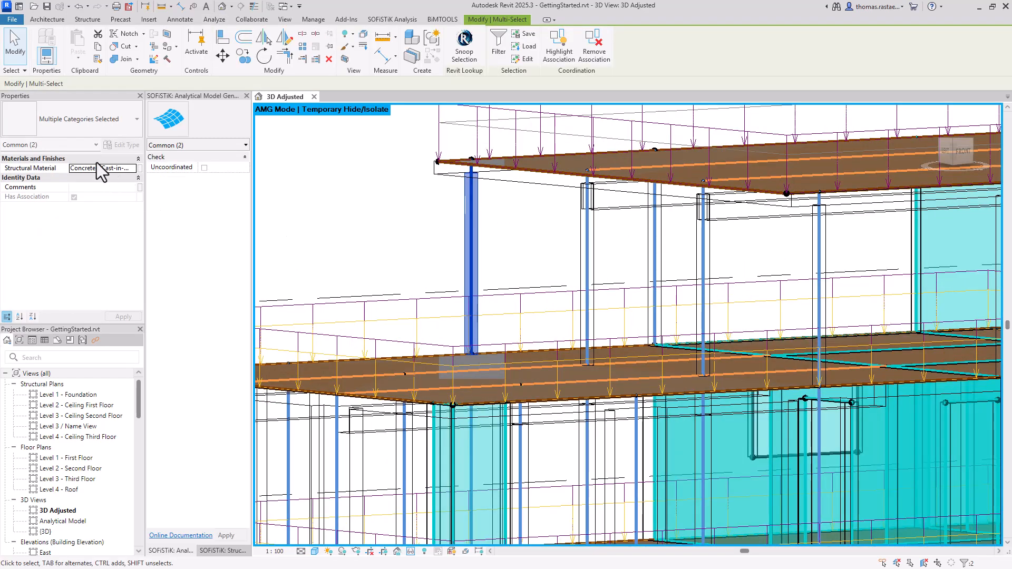
click(93, 144)
click(81, 166)
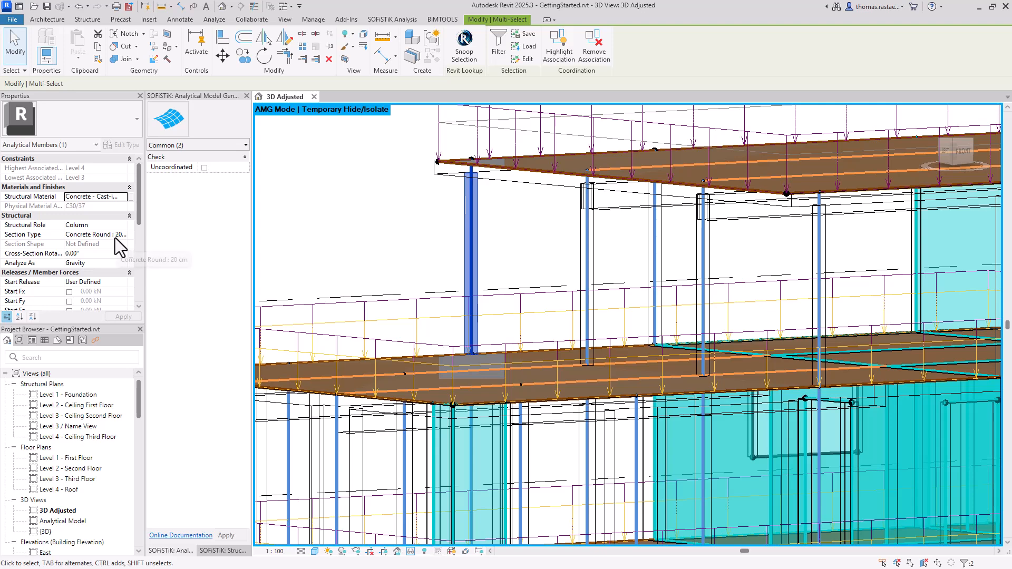
click(412, 218)
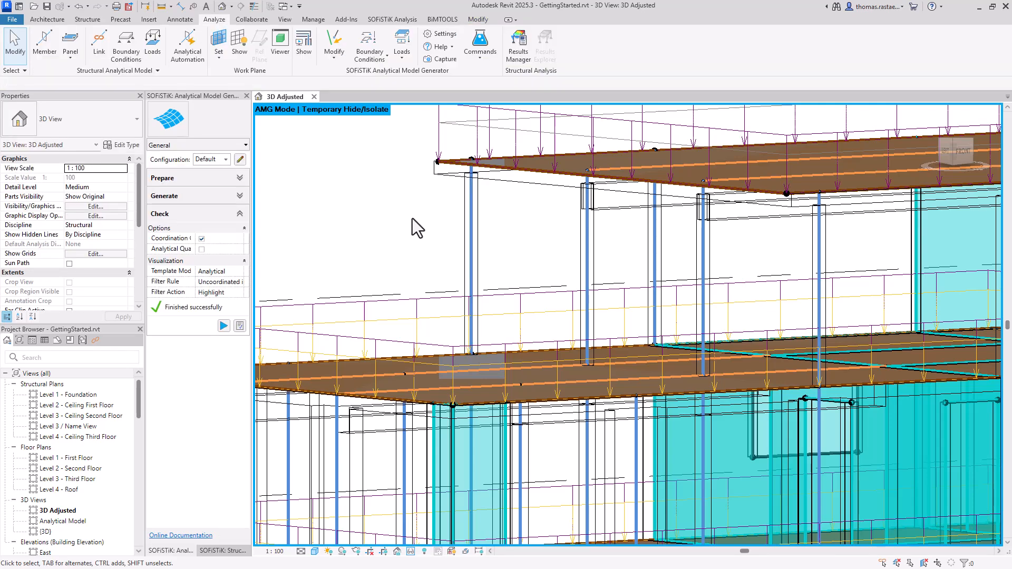
Step: Run the SOFiSTiK calculation of the main system and close the system generation window
scroll(413, 218, down, 4)
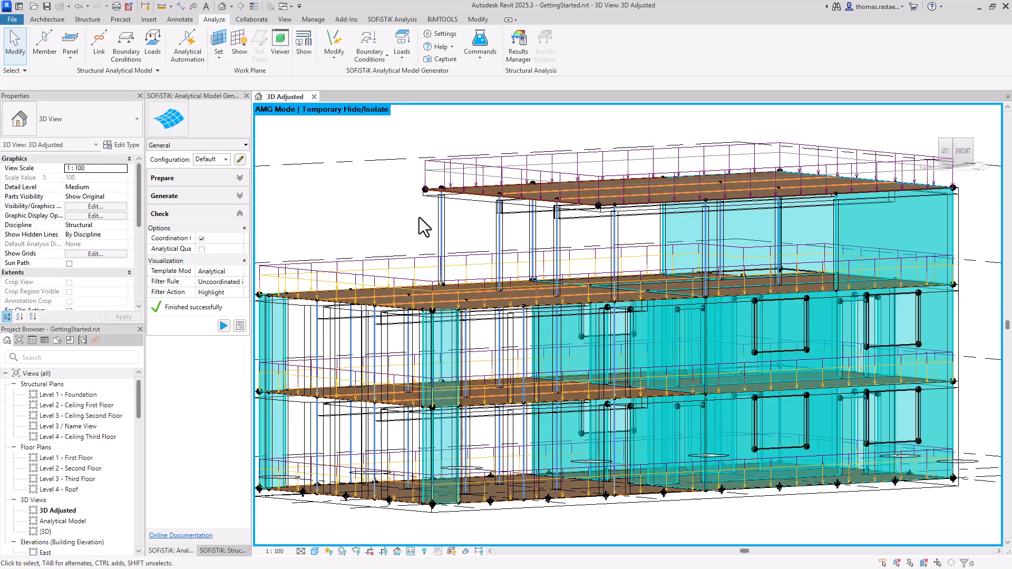
scroll(419, 217, down, 2)
click(221, 214)
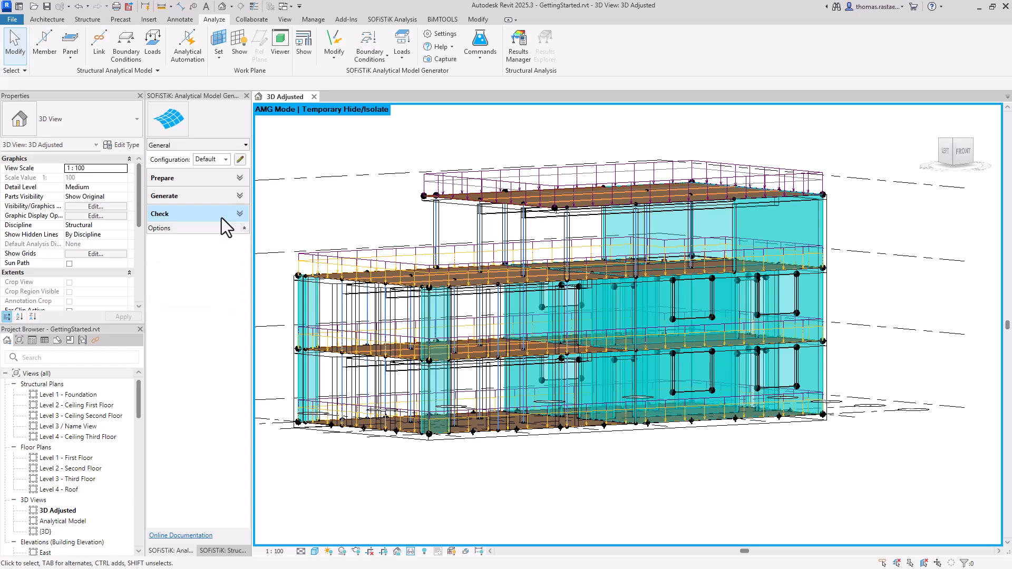
click(235, 550)
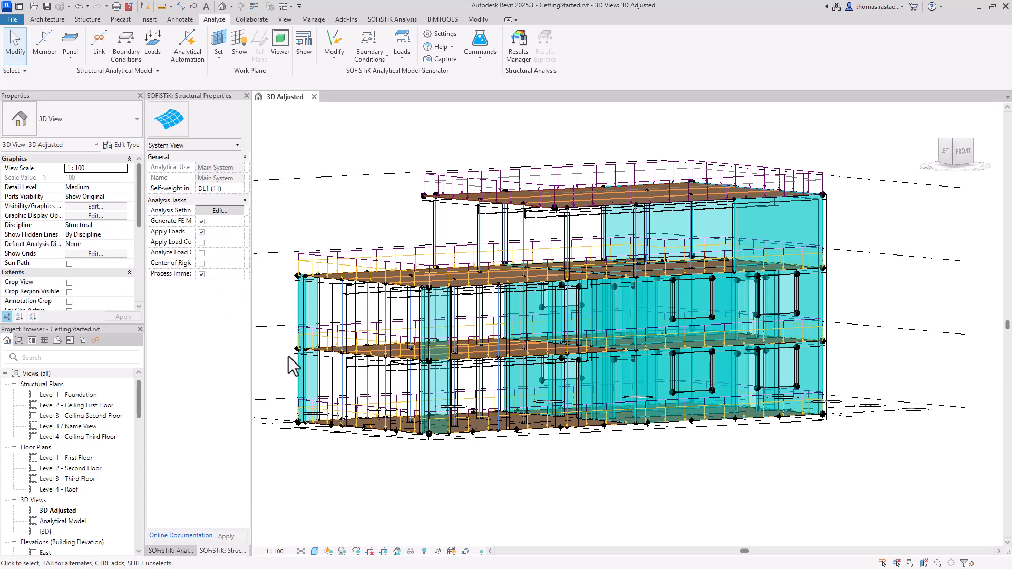
click(392, 20)
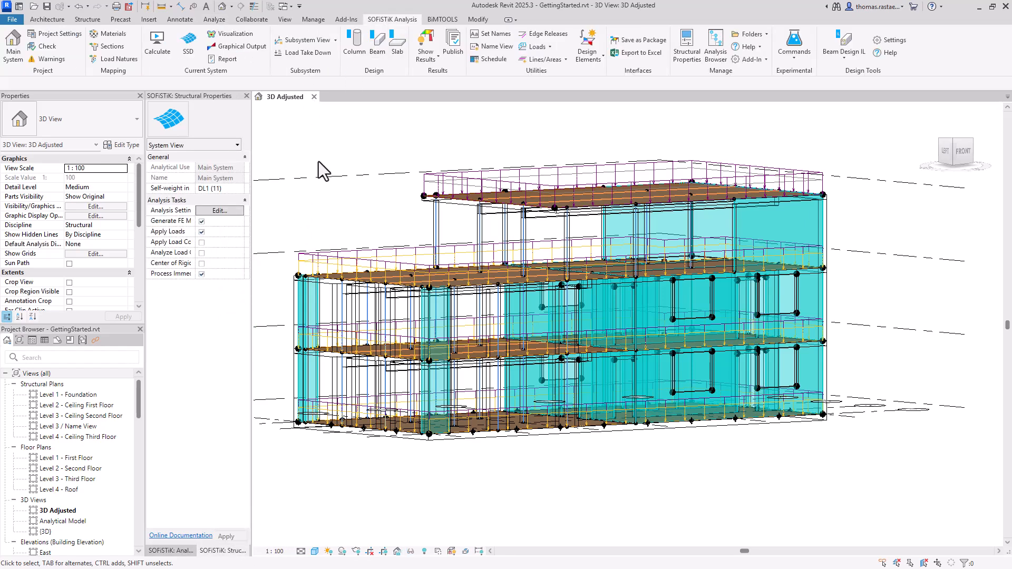
click(157, 45)
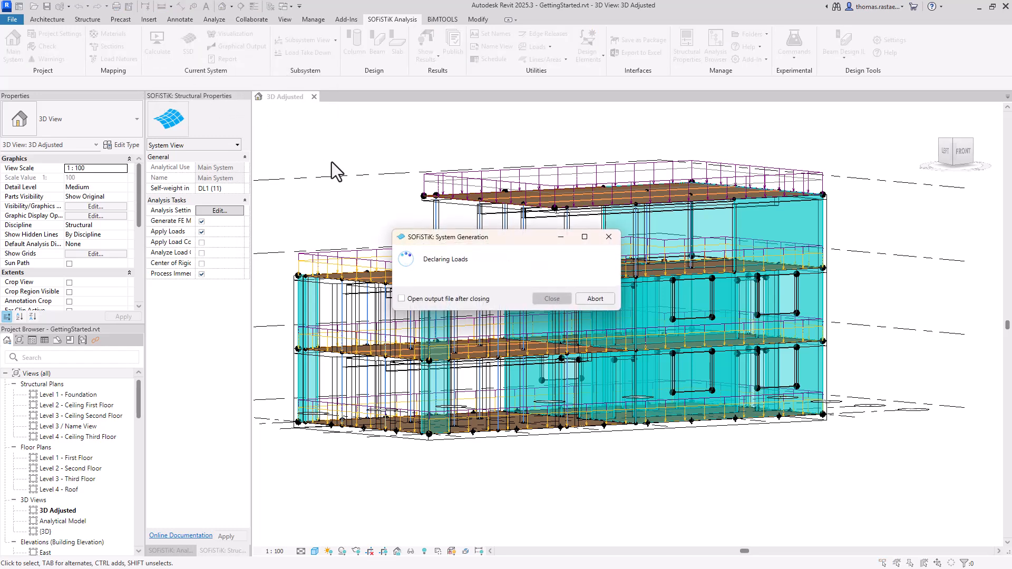
click(551, 299)
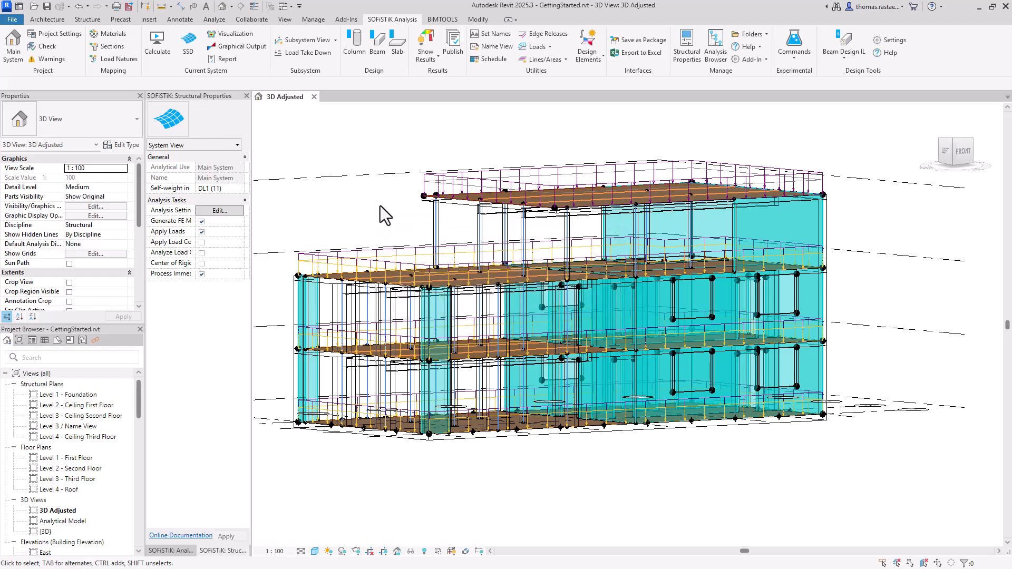
Step: Open the project in SOFiSTiK Structural Desktop and calculate up to the Design SLS Foundation Slab task
click(189, 42)
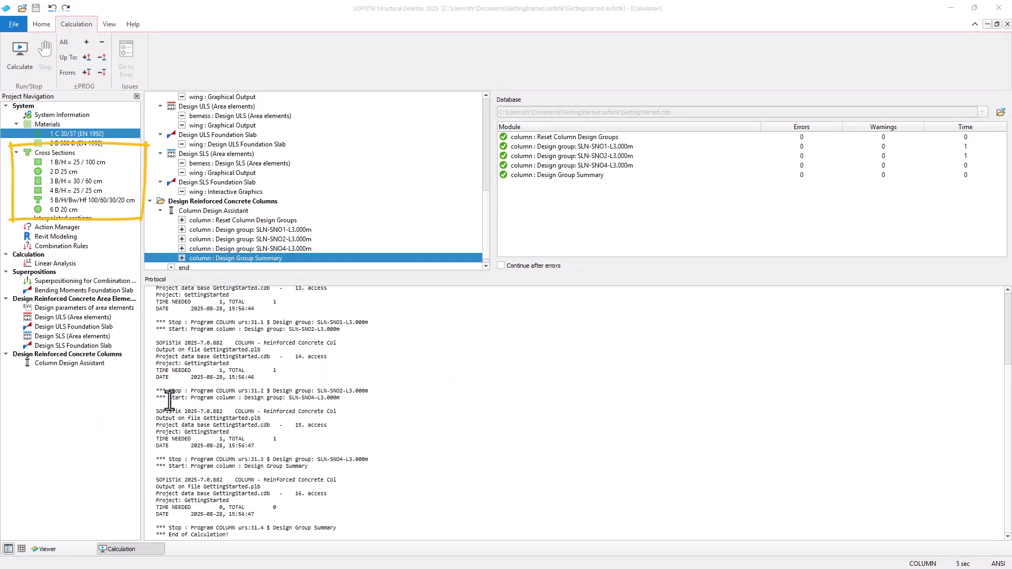
click(86, 346)
right_click(86, 346)
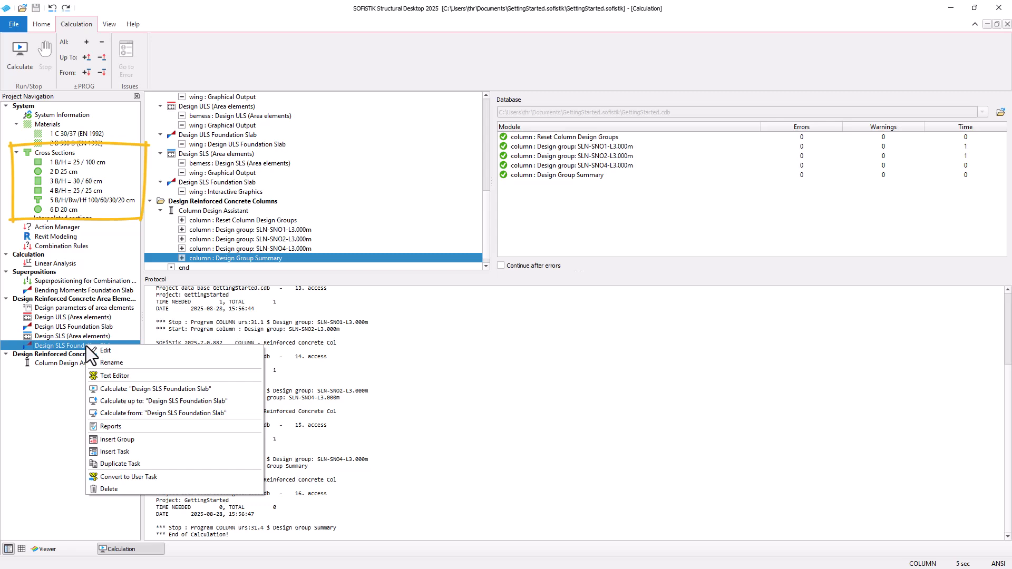
click(138, 404)
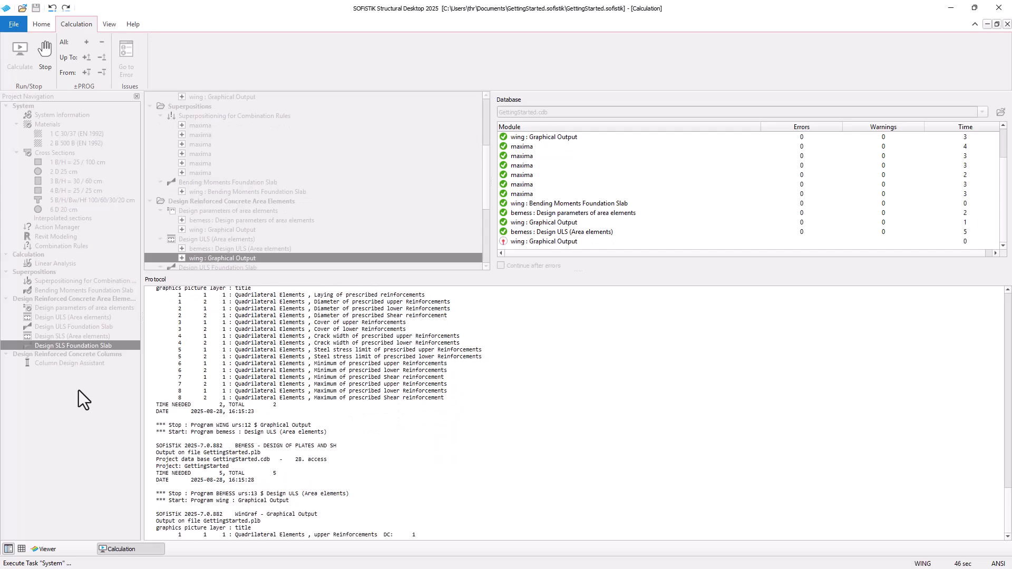
Step: Insert an Interactive Graphics task after Design SLS Foundation Slab and rename it Design ULS Roof Slab
right_click(79, 390)
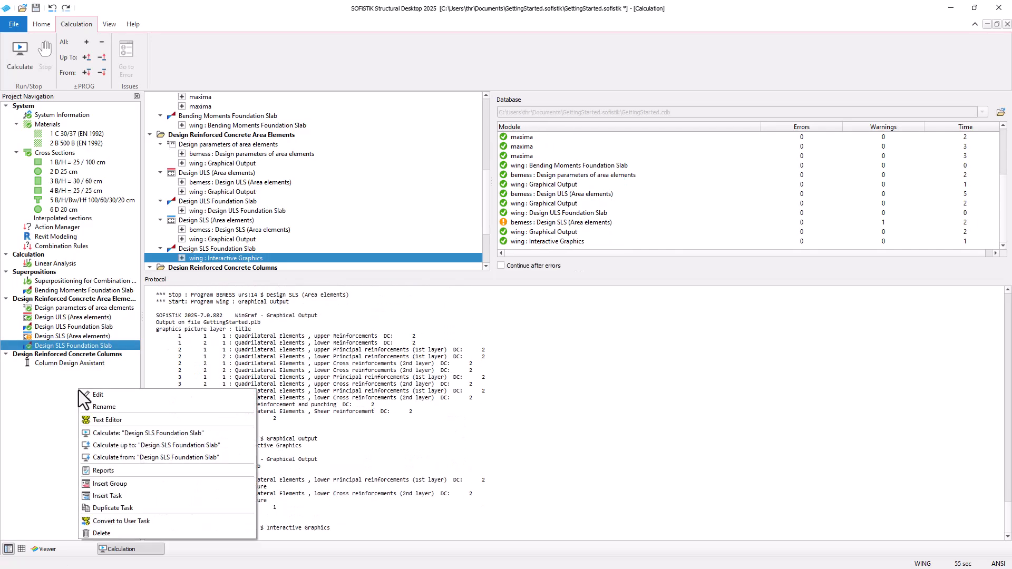
click(121, 496)
text(int)
double_click(115, 289)
key(F2)
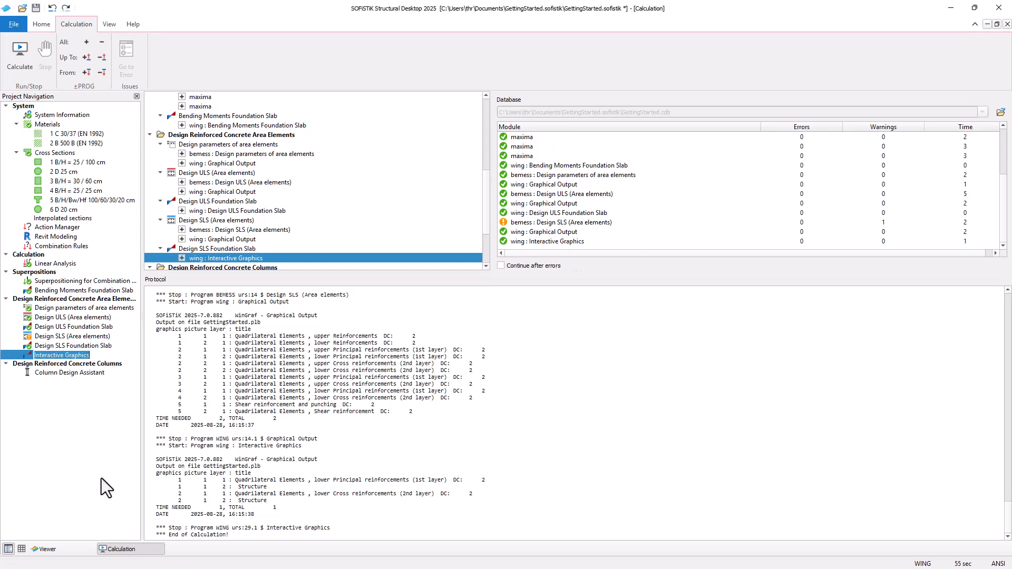
text(Design ULS Roof Slab)
key(Return)
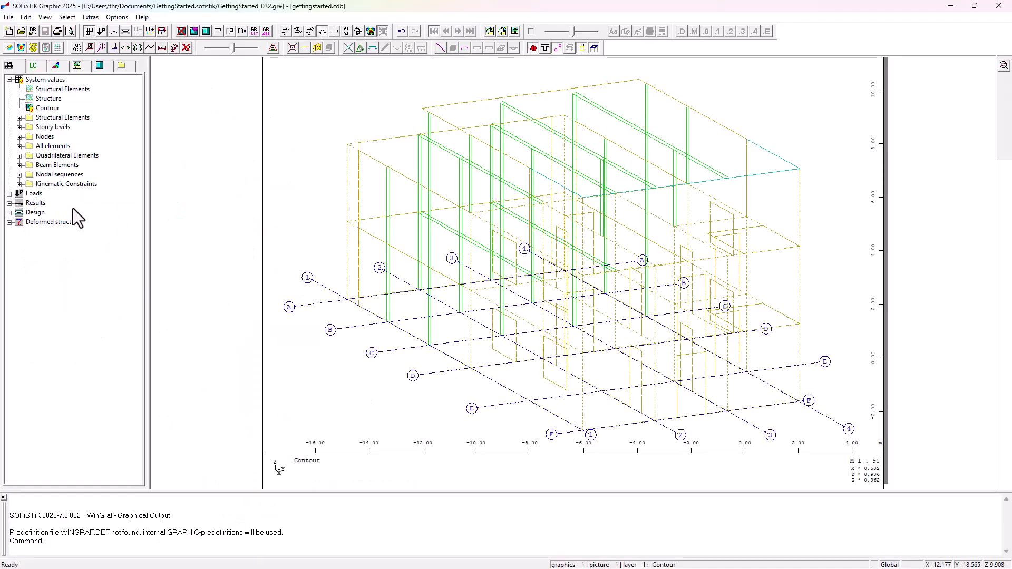
Step: Open the new task's graphics and display the quadrilateral elements' upper principal reinforcements
double_click(40, 214)
double_click(55, 220)
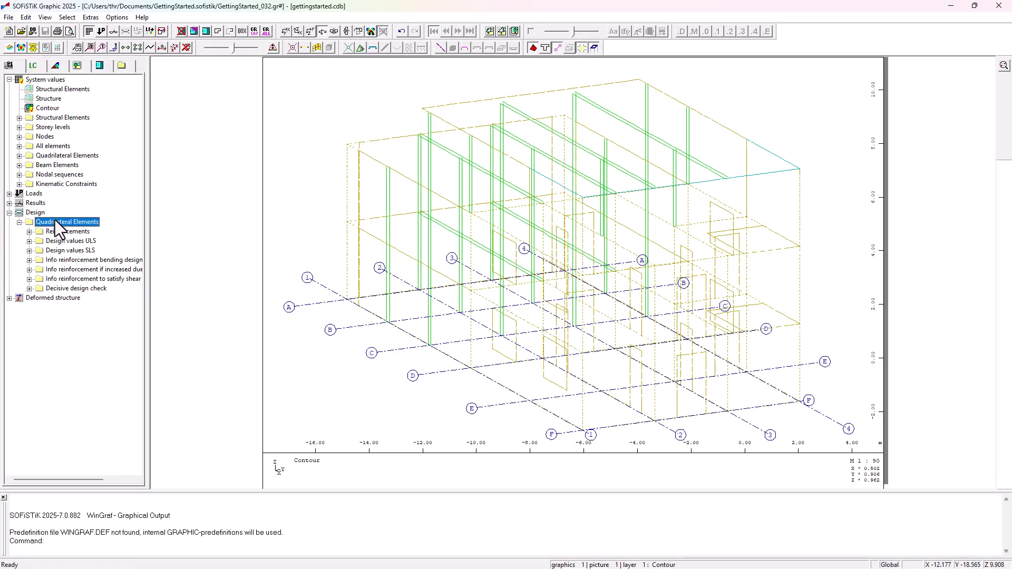
double_click(78, 232)
double_click(90, 258)
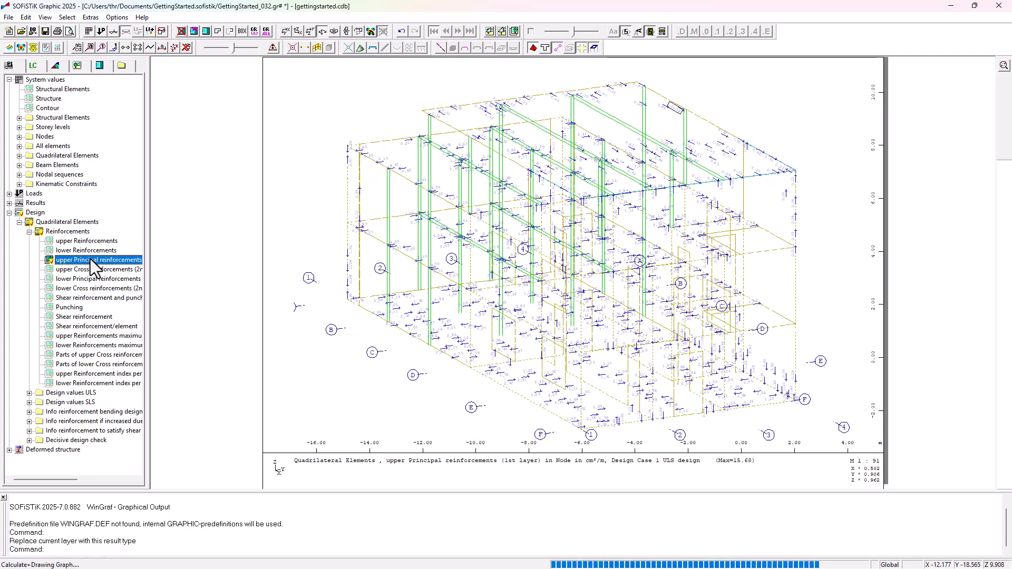
Step: Restrict the displayed elements to group 40 only and switch to a plan view
click(253, 32)
right_click(410, 245)
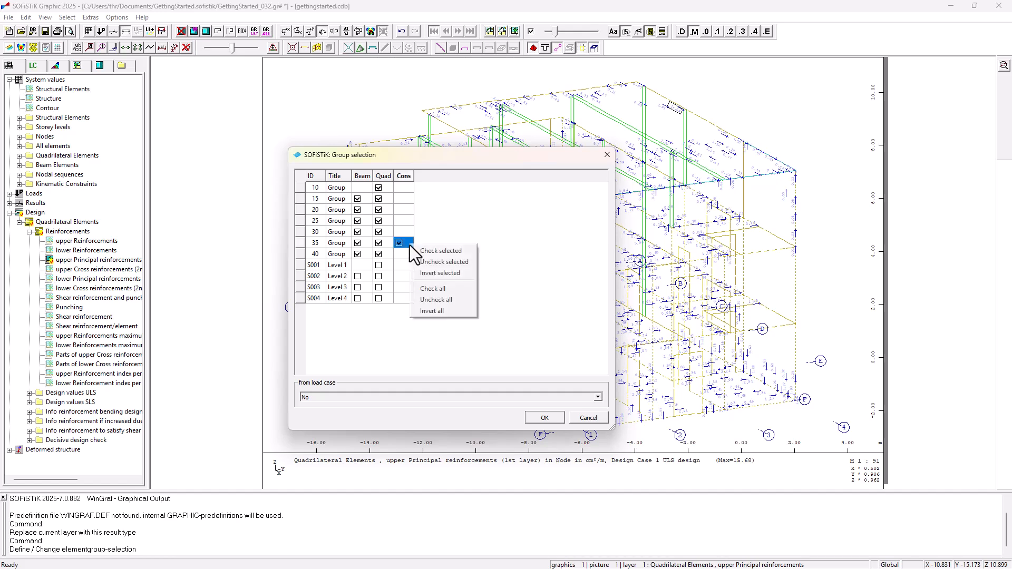
click(435, 301)
click(399, 254)
click(543, 418)
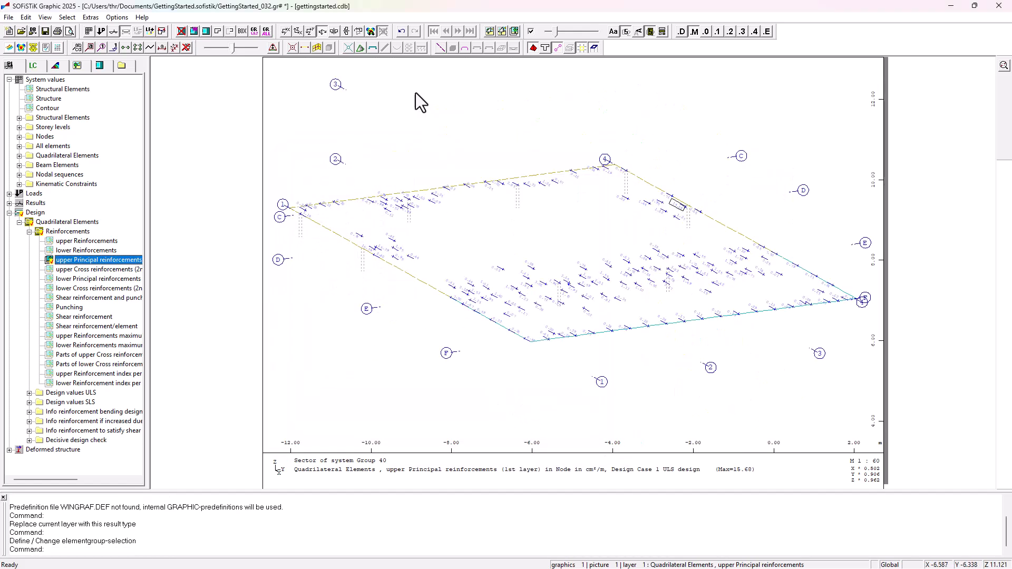
click(285, 31)
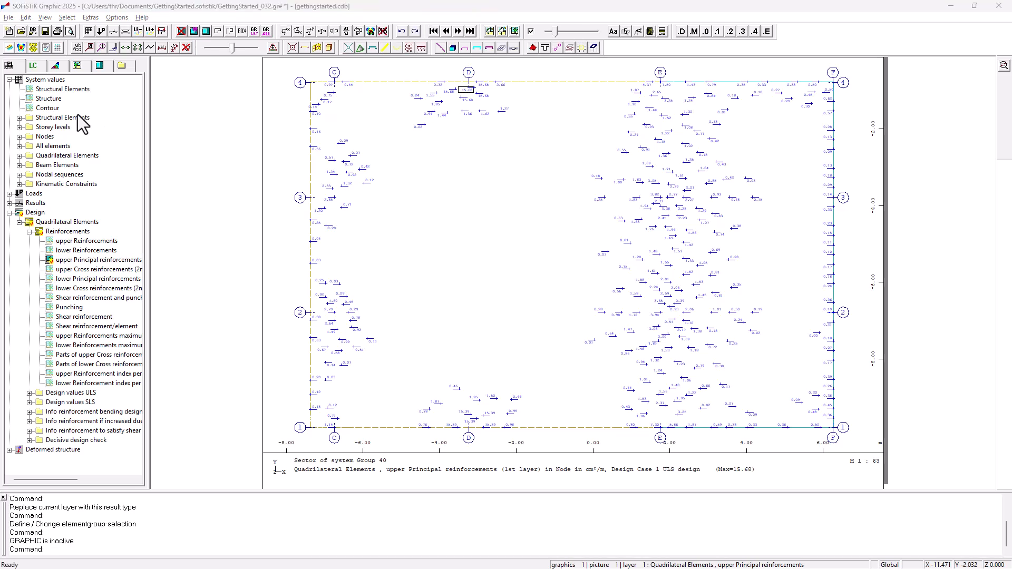
Step: Add a new layer showing the punching results of the quadrilateral elements
click(178, 121)
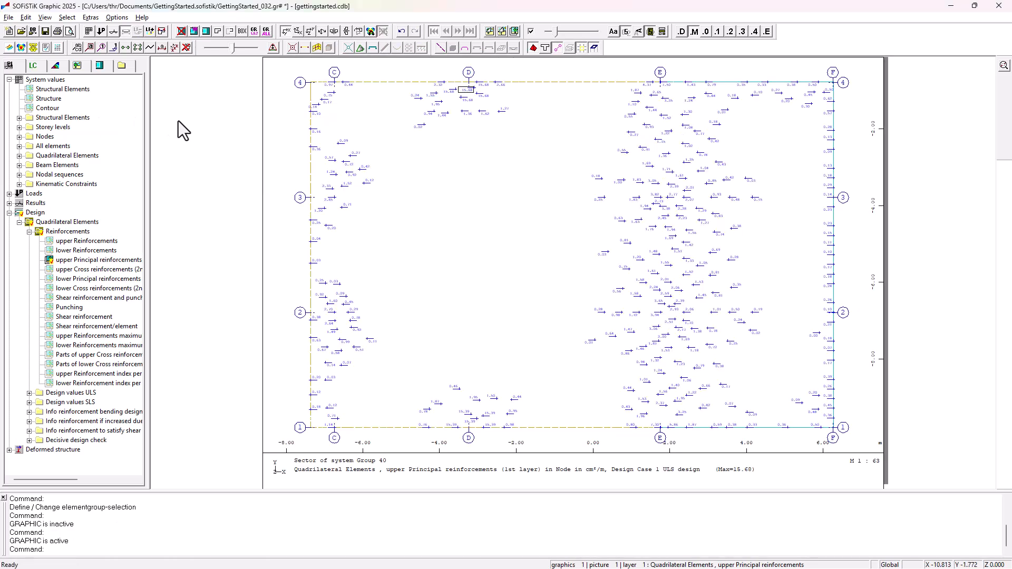
click(515, 32)
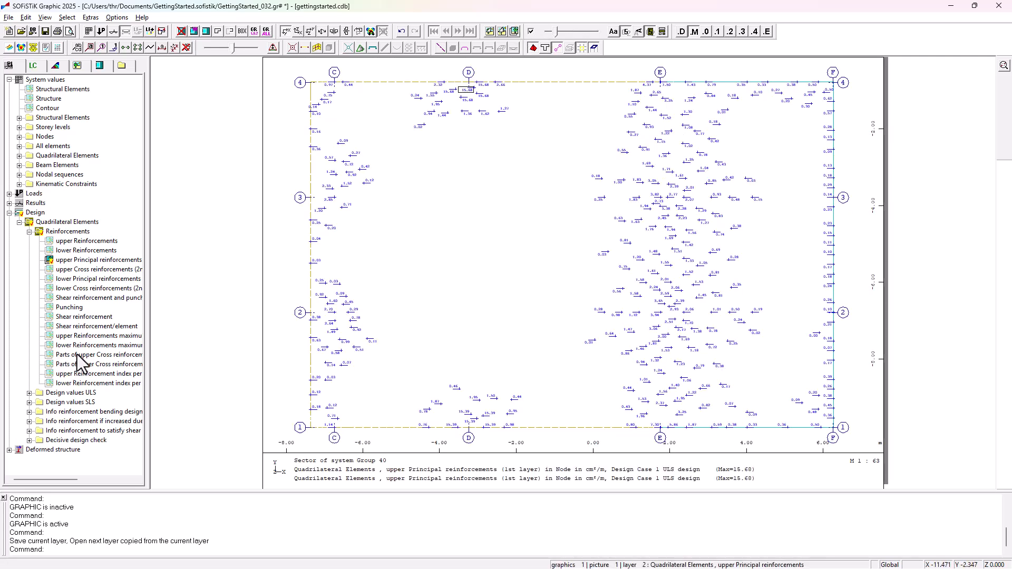
click(65, 309)
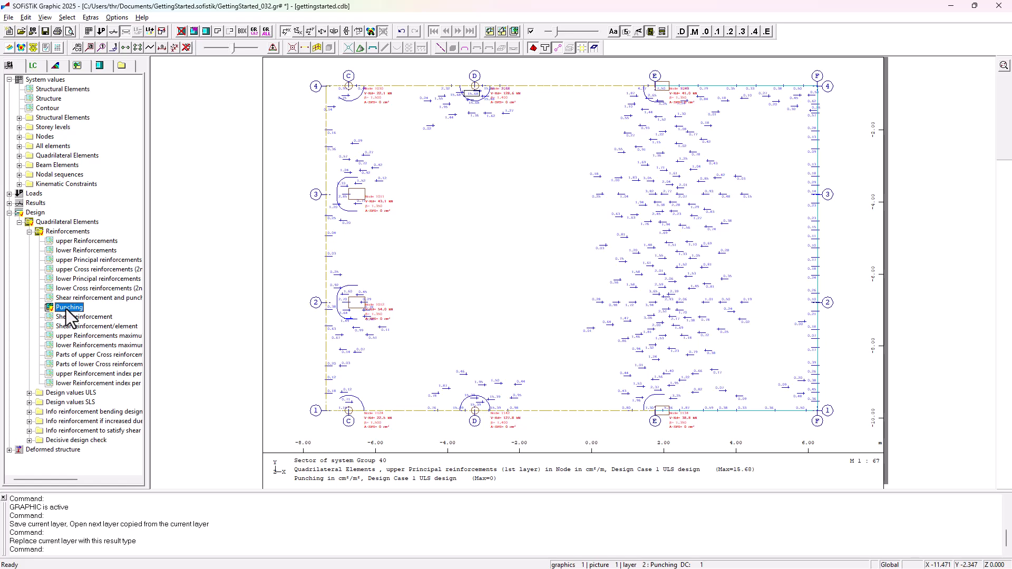
Step: Increase the text height of the punching layer and of the upper principal reinforcement layer
click(225, 308)
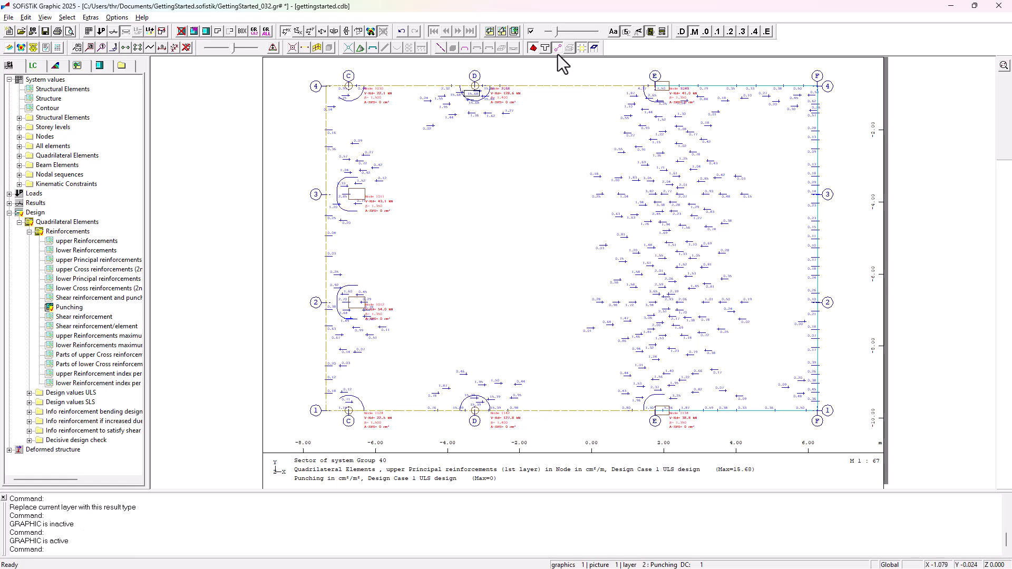
drag(556, 30, 561, 30)
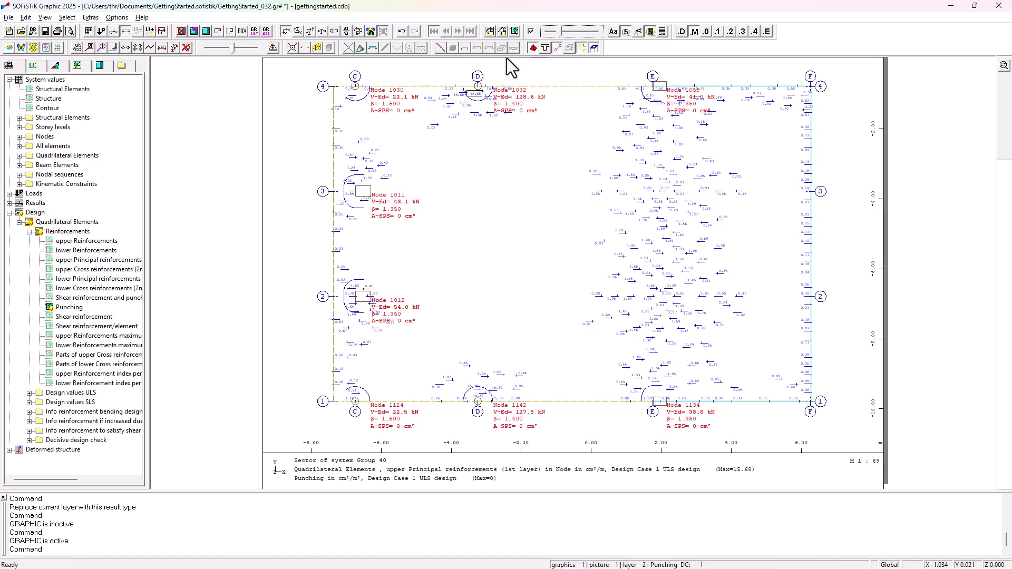
click(77, 66)
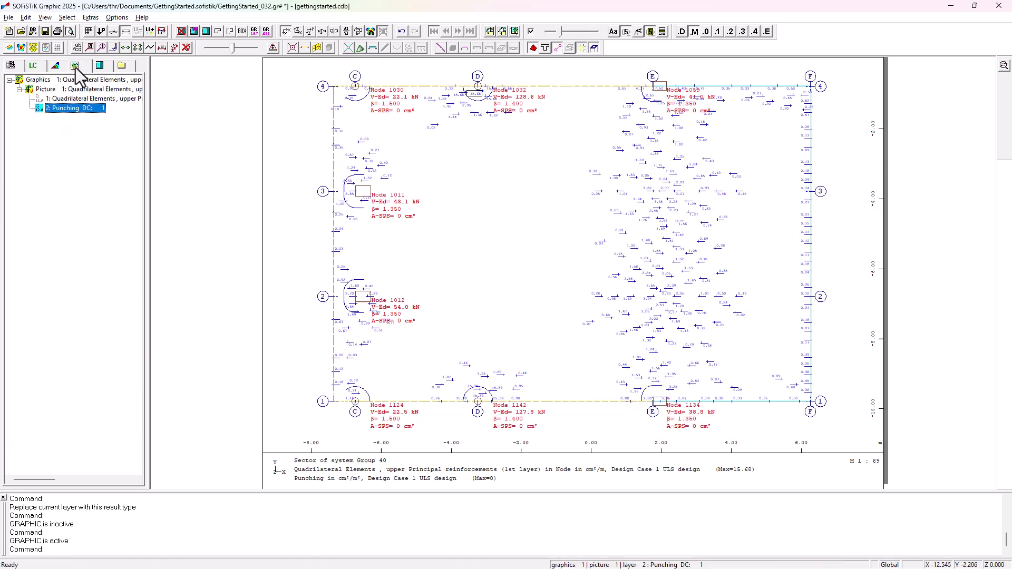
click(72, 99)
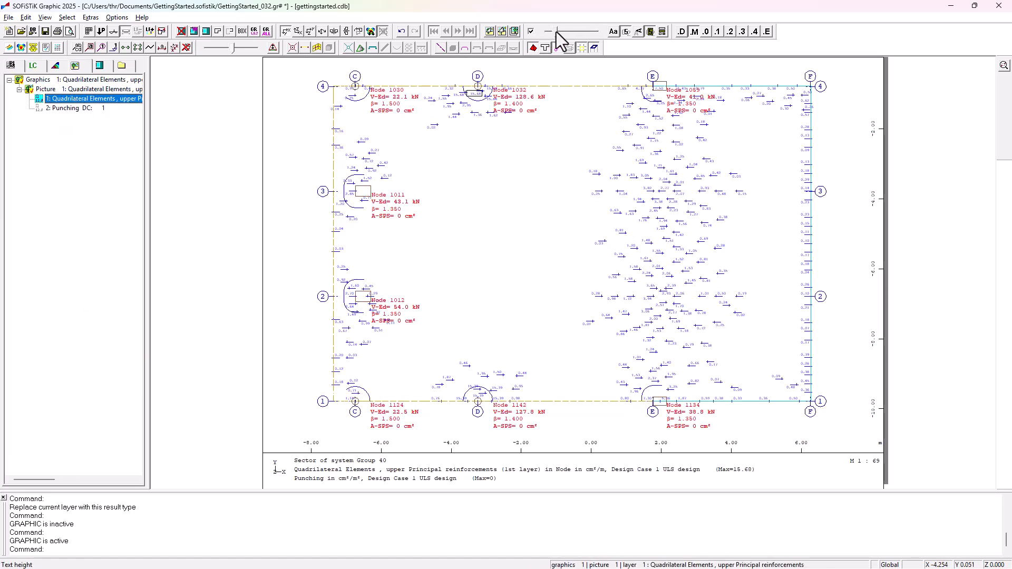
drag(555, 31, 564, 34)
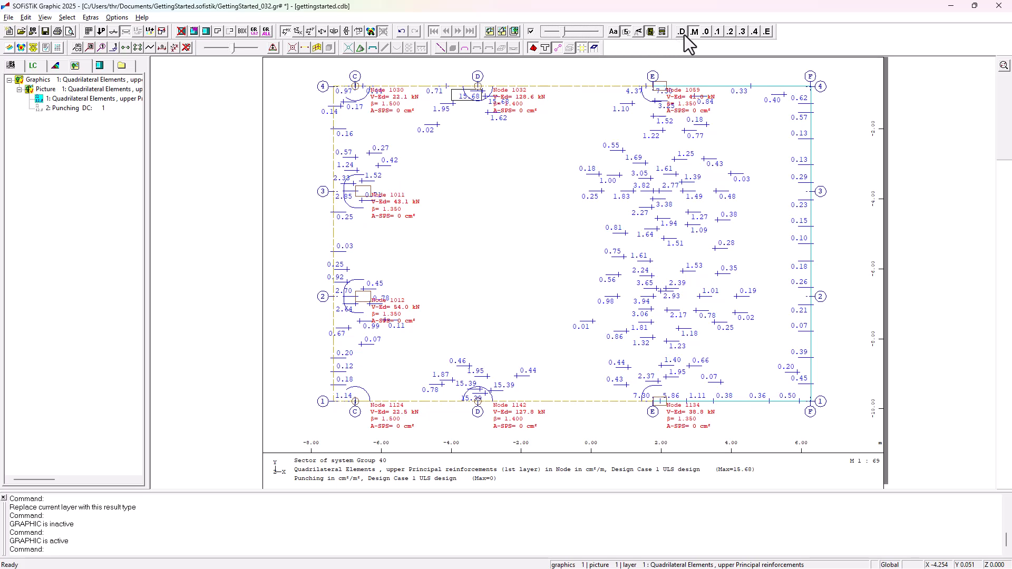
Step: Round the labels to one decimal place and cycle the current layer through upper cross, lower principal and lower cross reinforcements
click(719, 33)
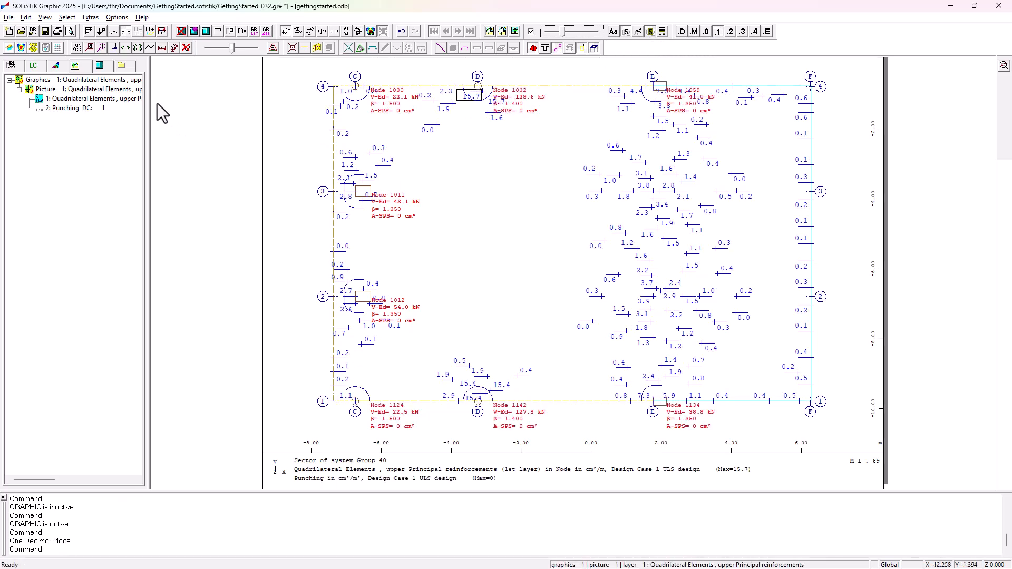
click(10, 65)
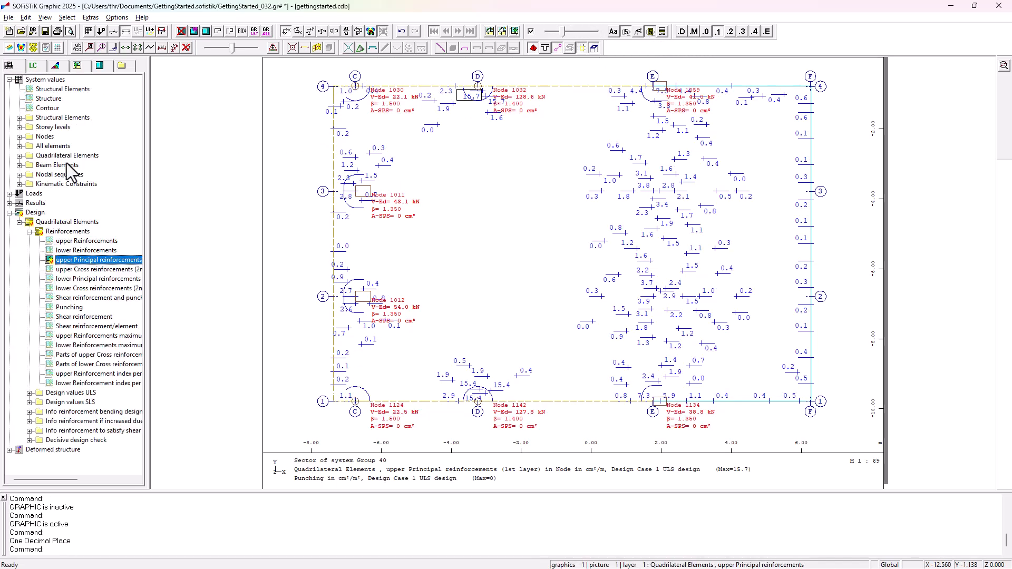
double_click(90, 270)
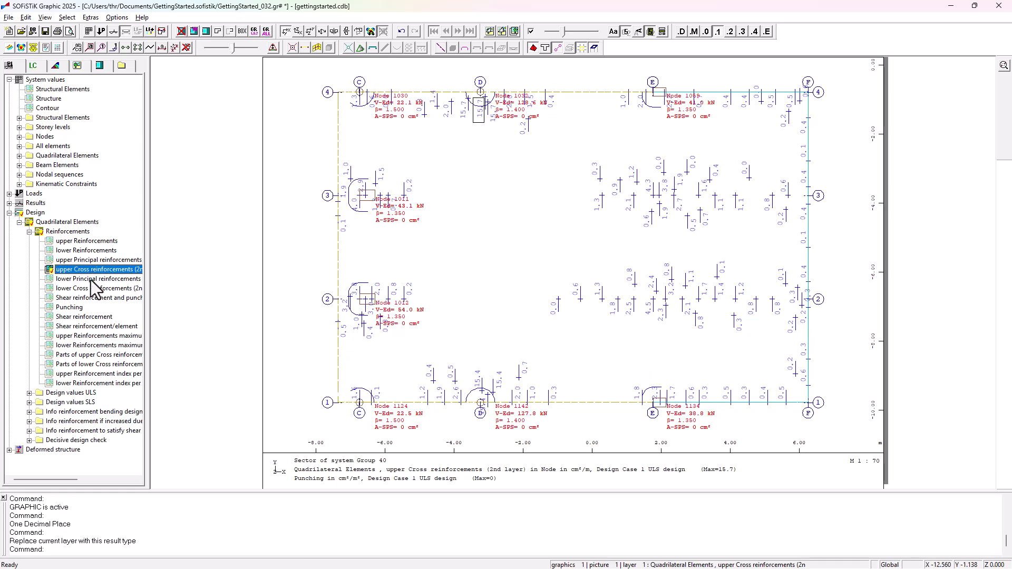
double_click(91, 279)
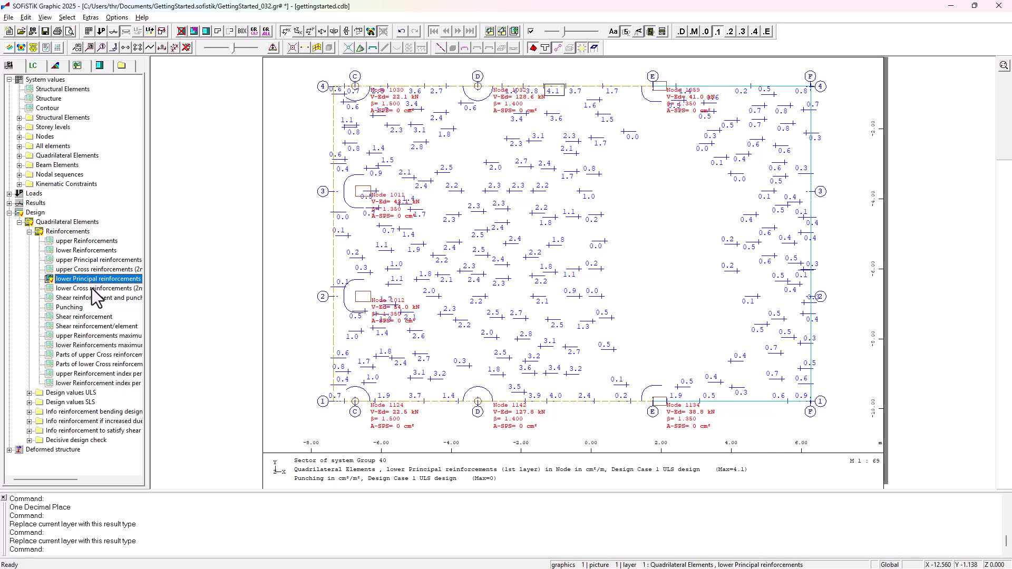
double_click(92, 289)
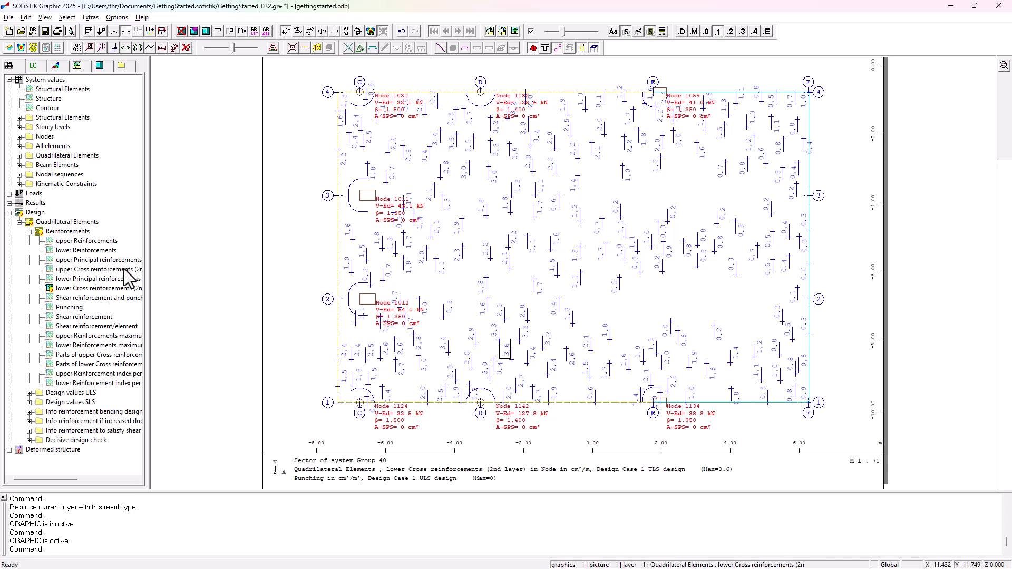
Step: Close SOFiSTiK Graphic, saving the changes
click(994, 8)
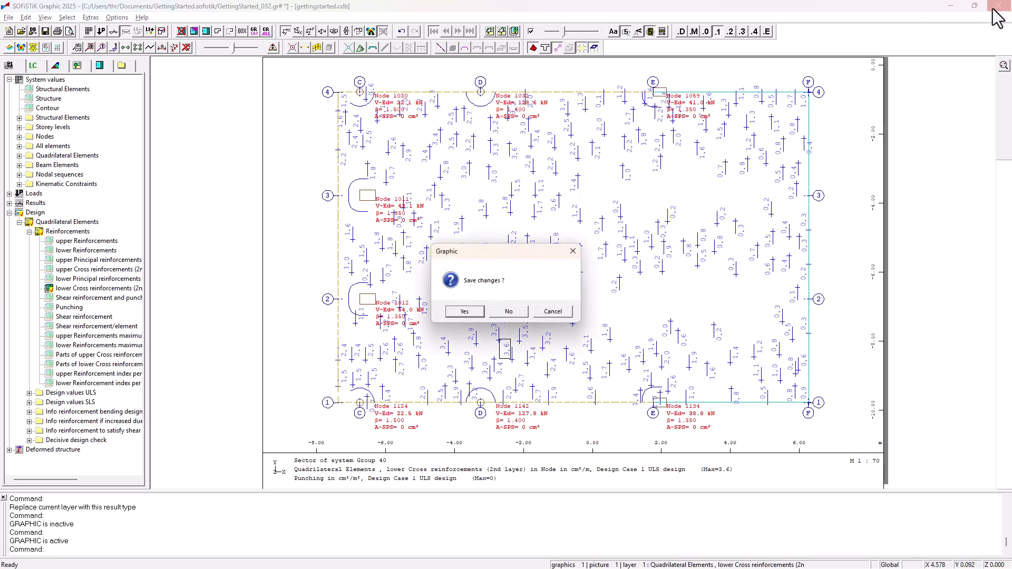
click(464, 313)
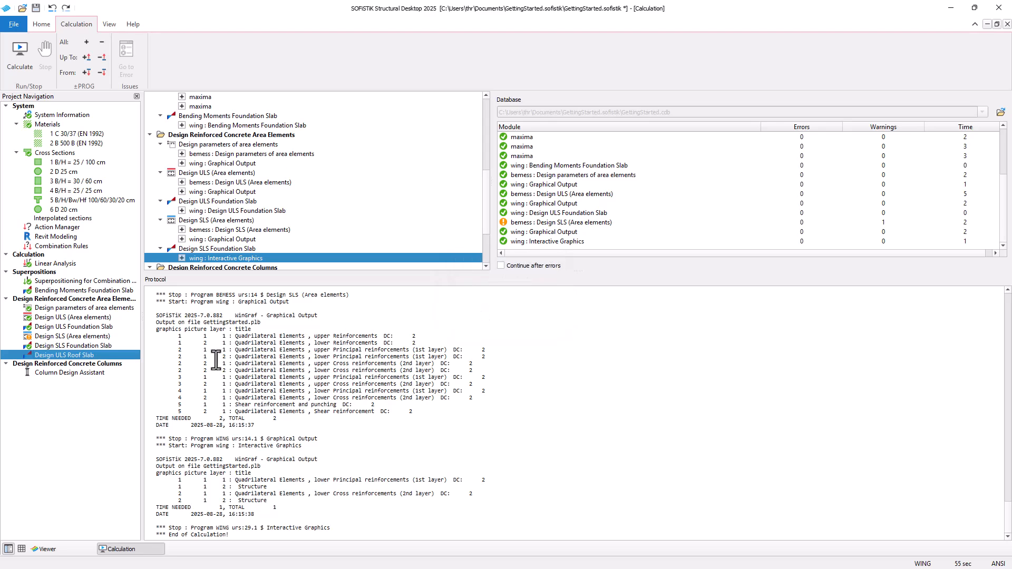
Step: Run the Column Design Assistant with its design groups as proposed
double_click(89, 375)
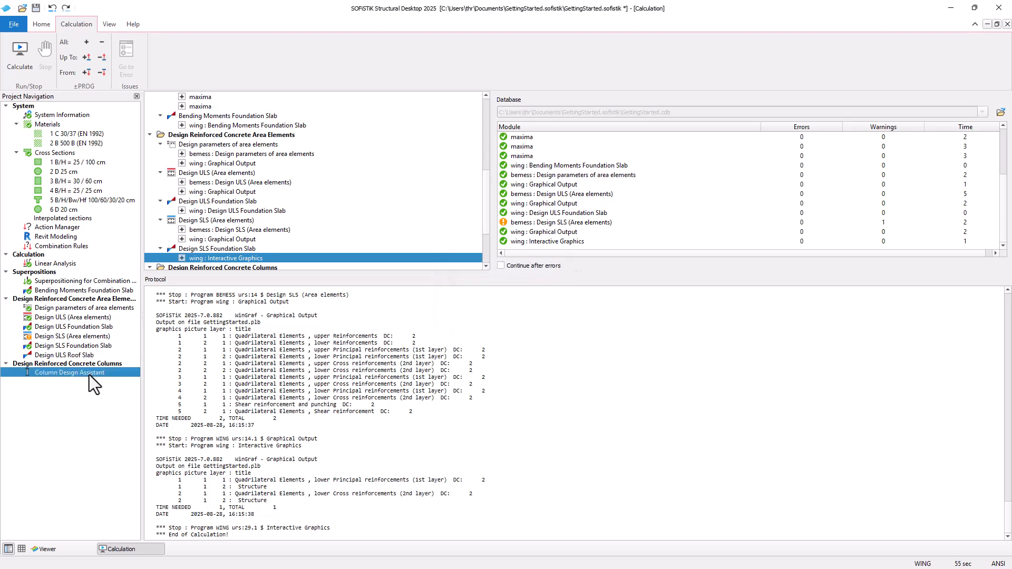
scroll(497, 302, down, 3)
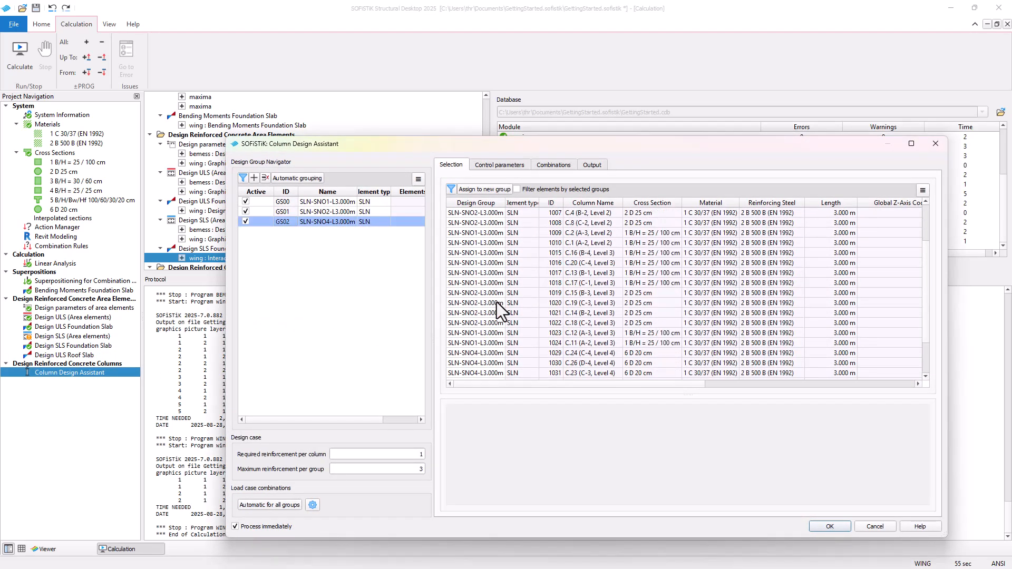
click(830, 524)
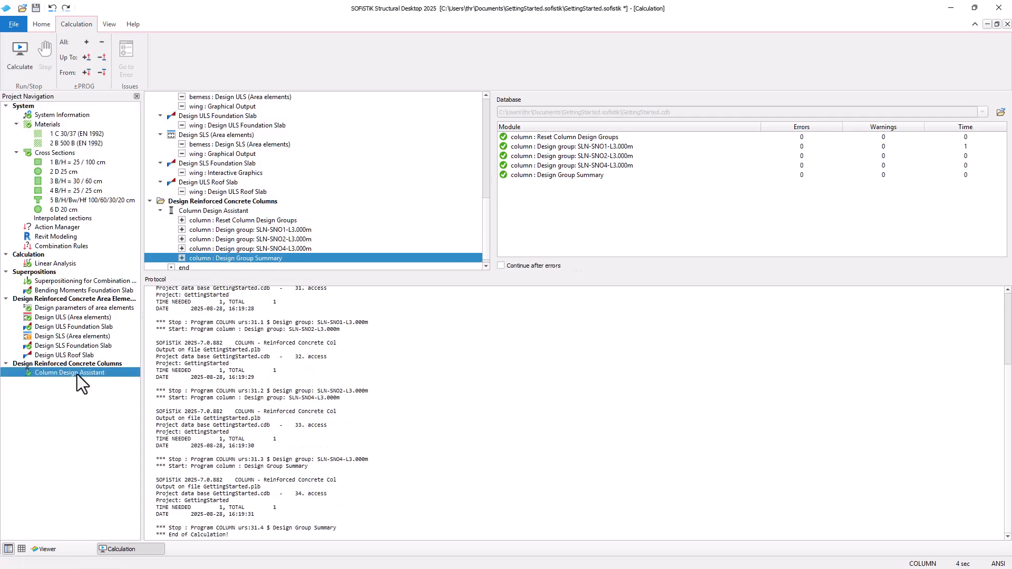
Step: Open the column design report and examine the SLN-SNO4 design group's reinforcement proposal
right_click(77, 374)
click(120, 455)
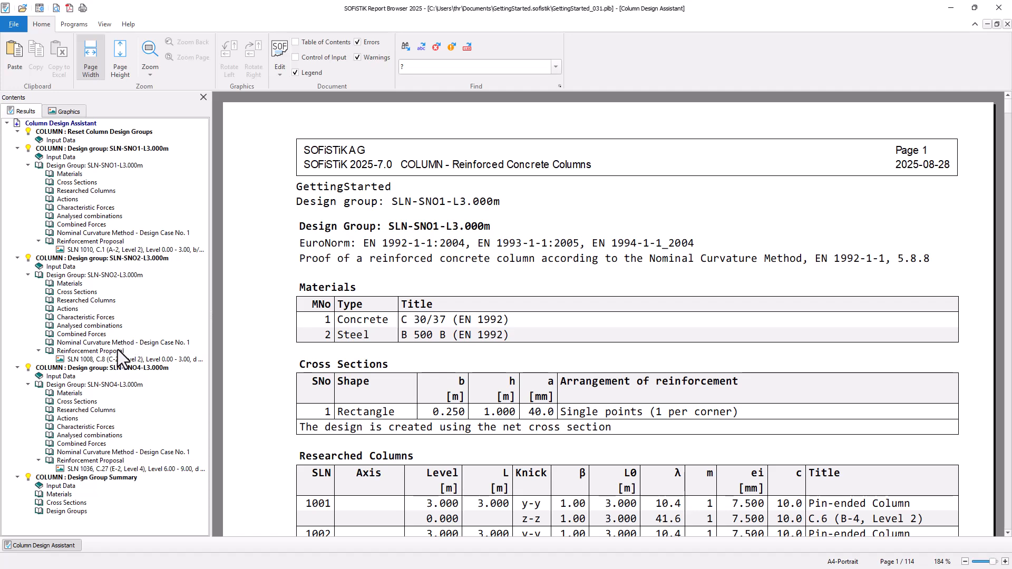
click(115, 367)
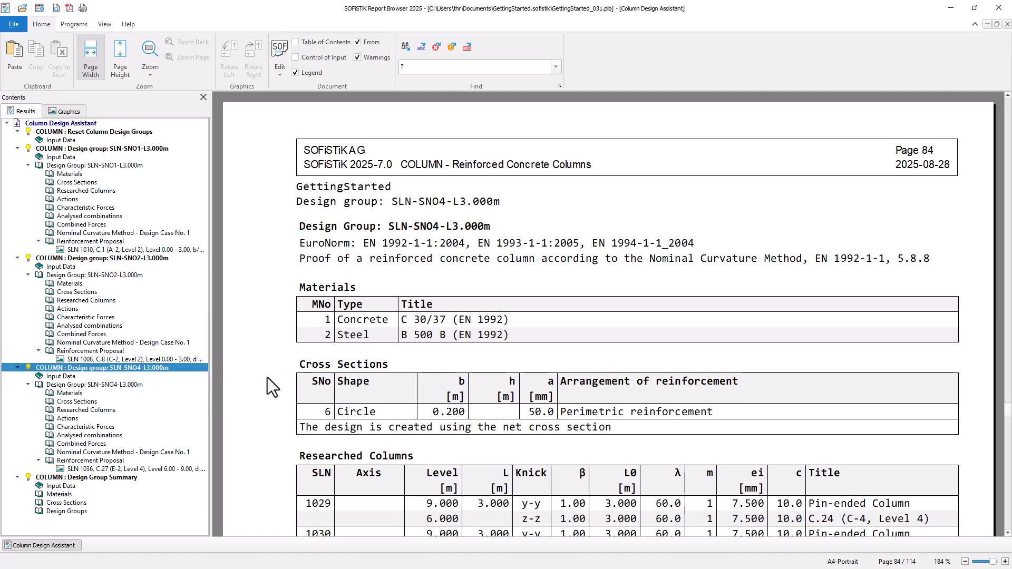
scroll(268, 377, down, 8)
click(108, 469)
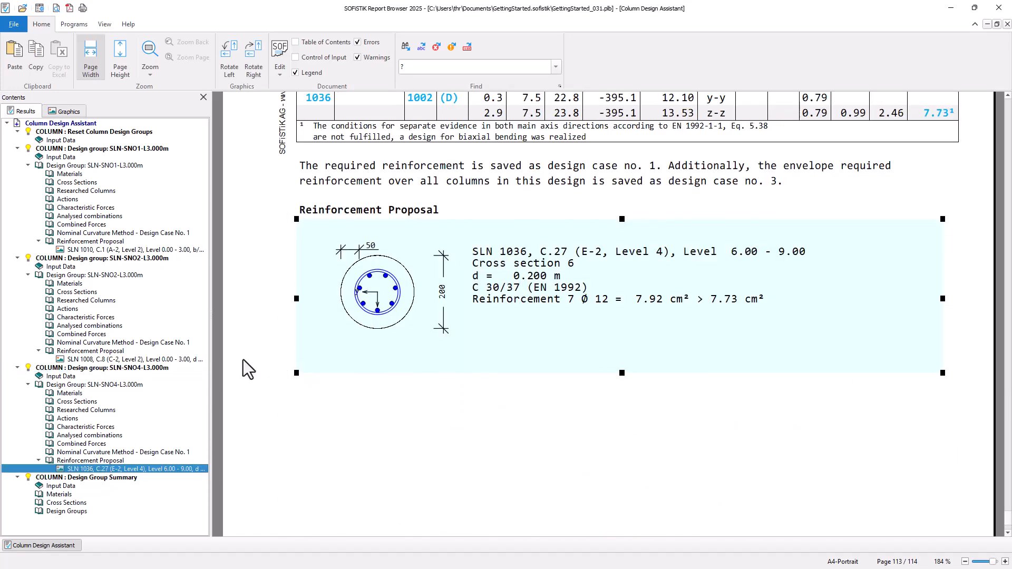
scroll(243, 359, up, 1)
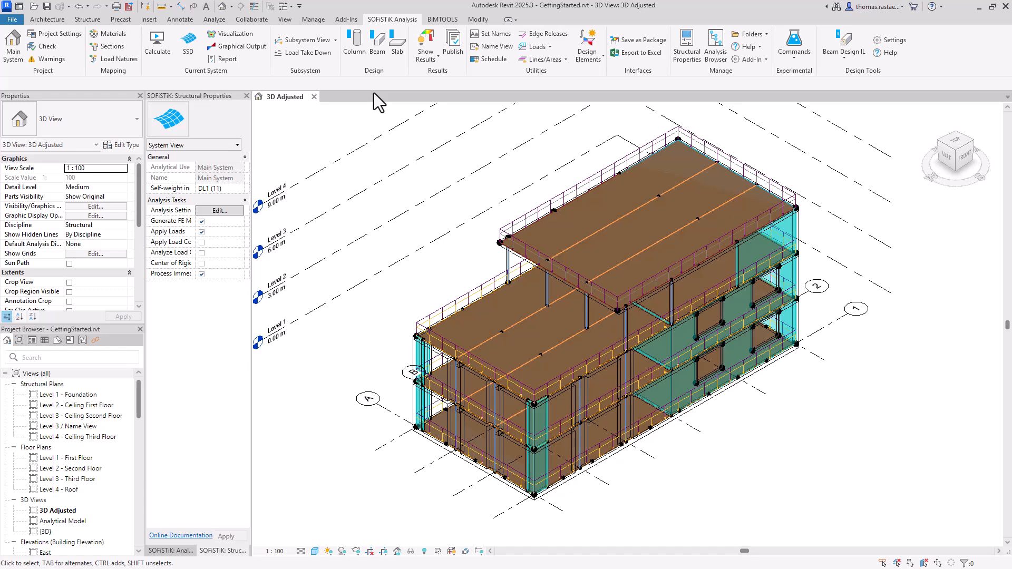
Step: Switch to Revit, show SOFiSTiK results in the 3D view and display column result diagrams
click(428, 43)
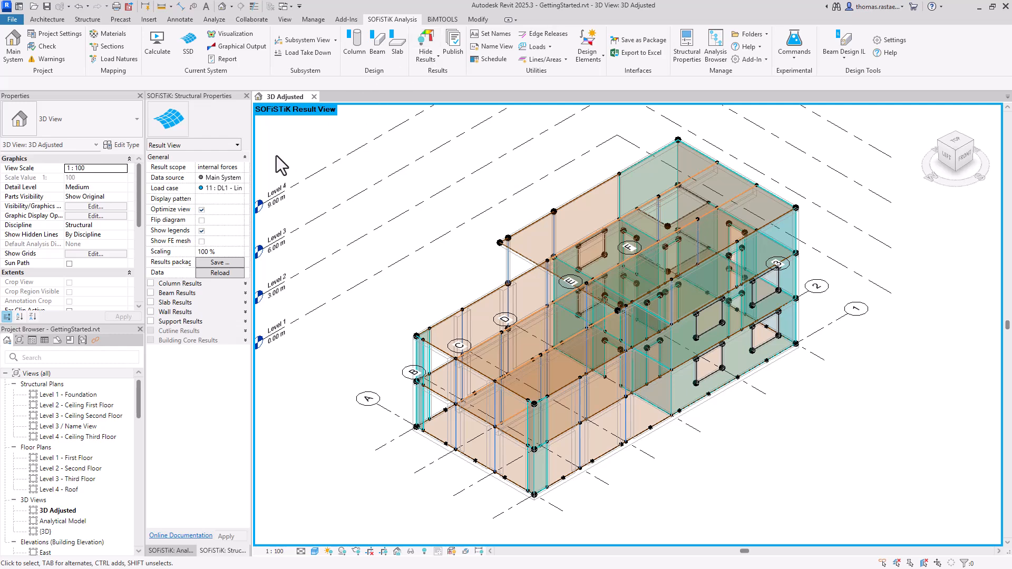
click(151, 284)
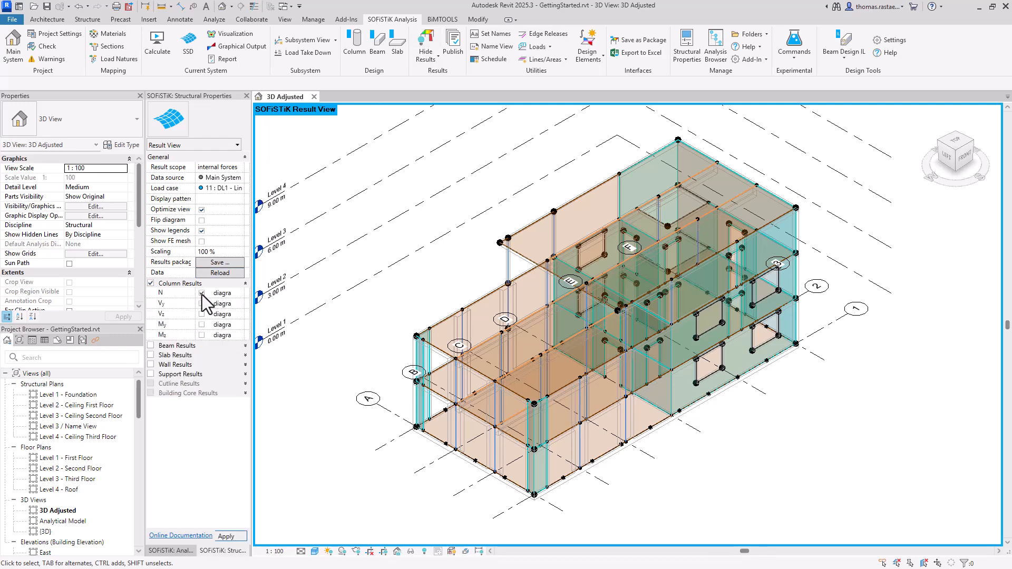
Step: Change the result scope to reinforcement and apply the slabs - bottom display pattern
click(240, 189)
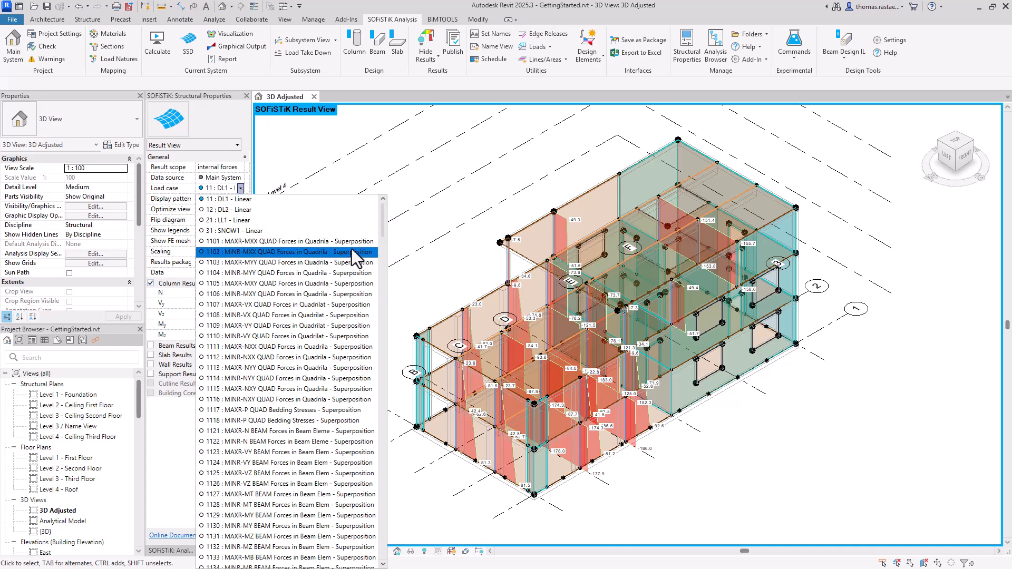
scroll(353, 254, down, 5)
click(442, 177)
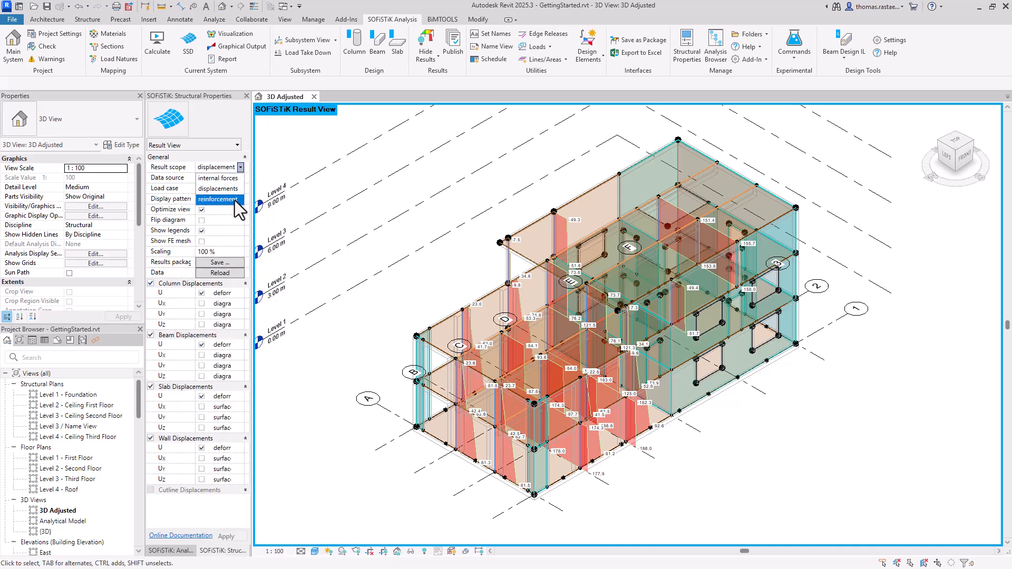
click(235, 200)
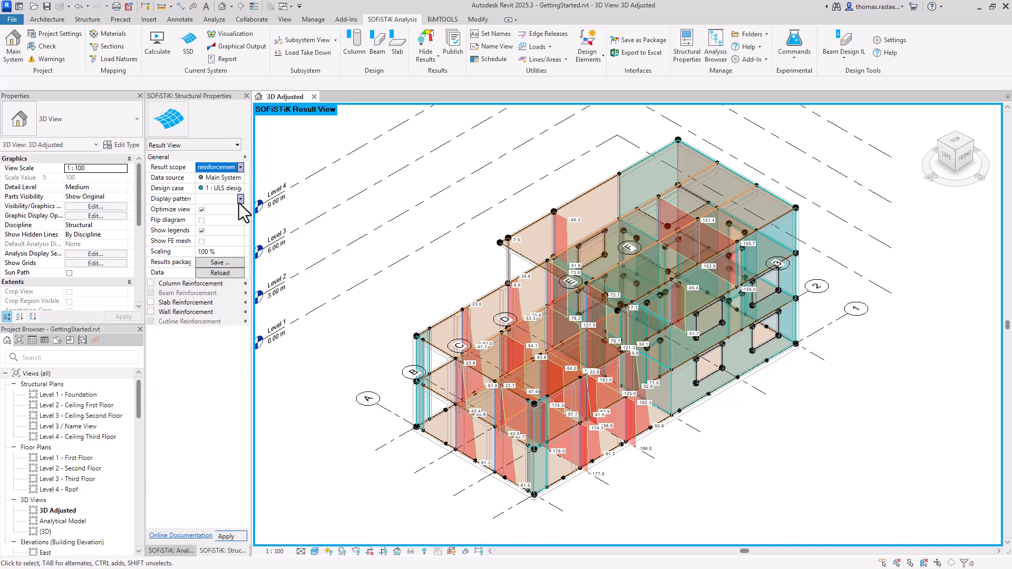
click(239, 199)
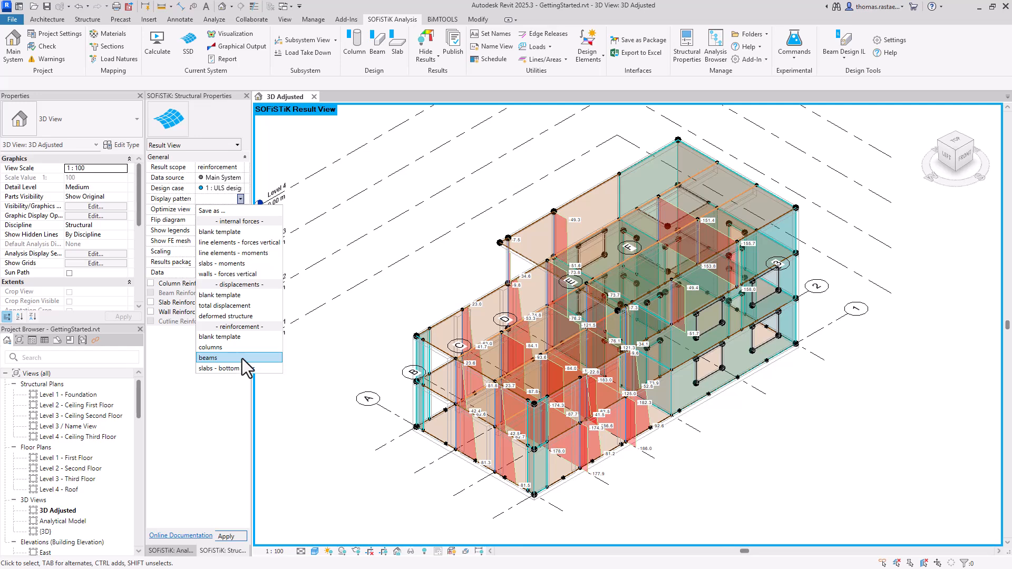
click(248, 365)
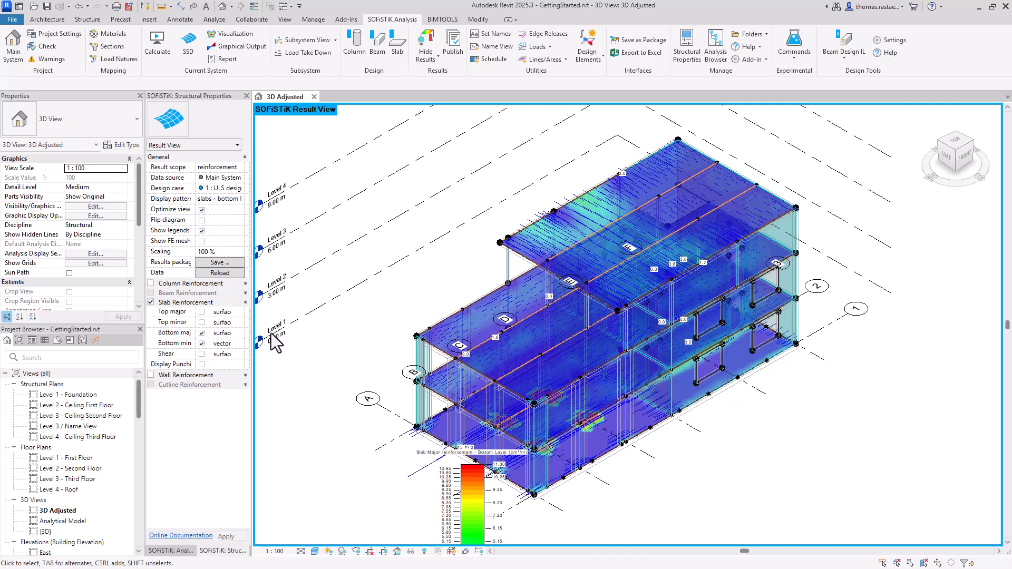
Step: Show top major slab reinforcement instead of bottom major
click(202, 335)
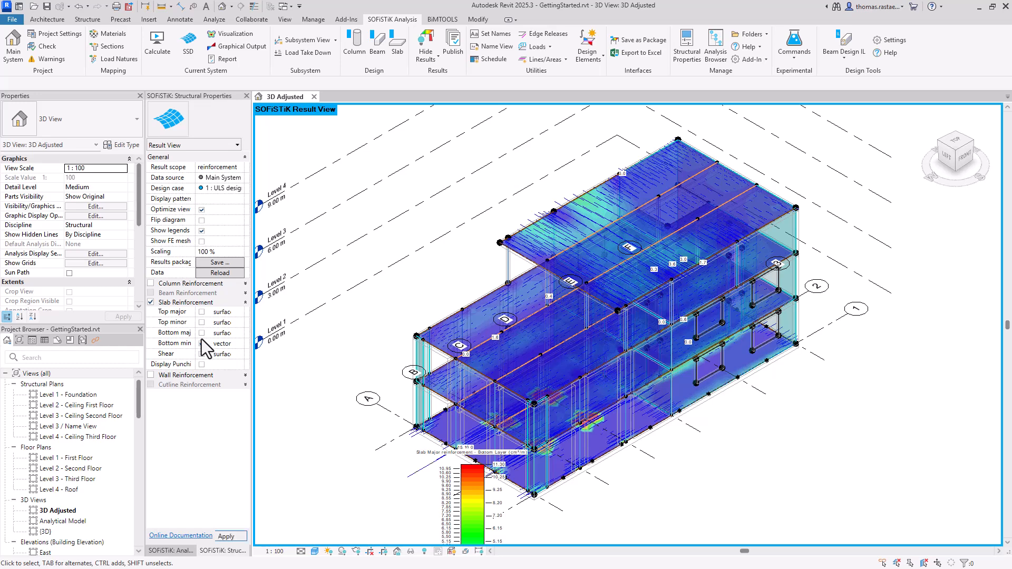
click(201, 312)
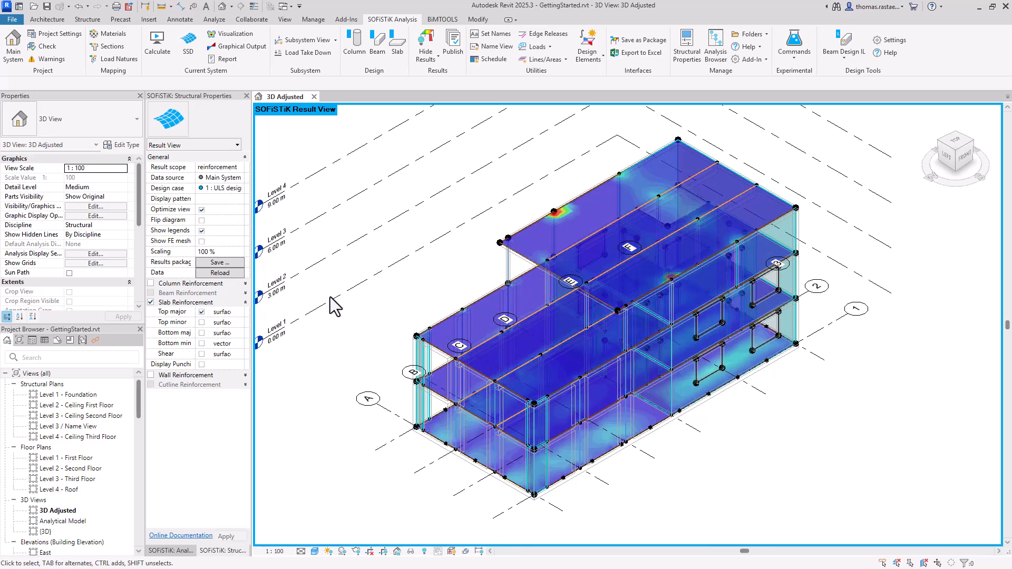
Step: Hide slab reinforcement and display column reinforcement instead
click(151, 303)
click(150, 283)
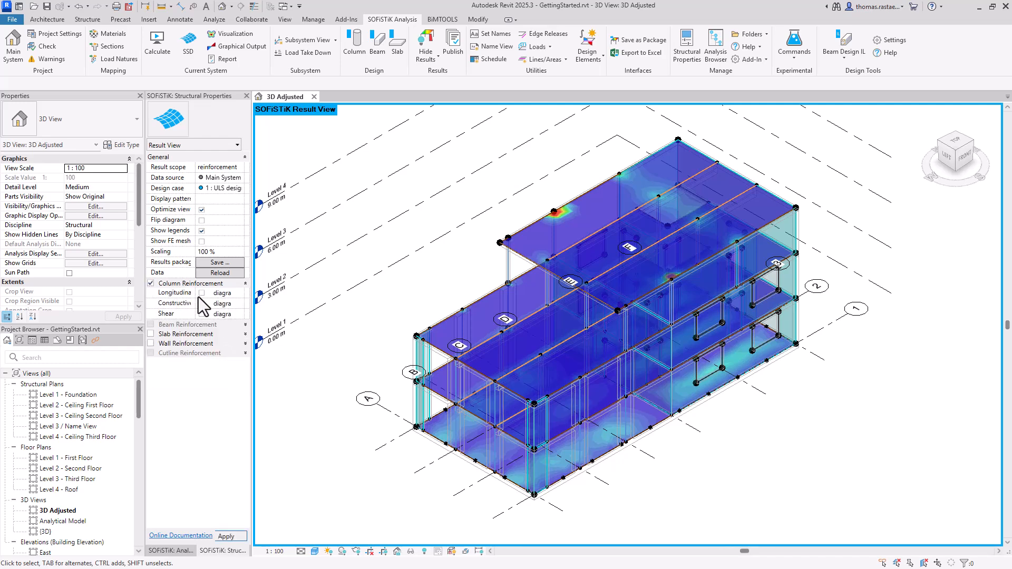